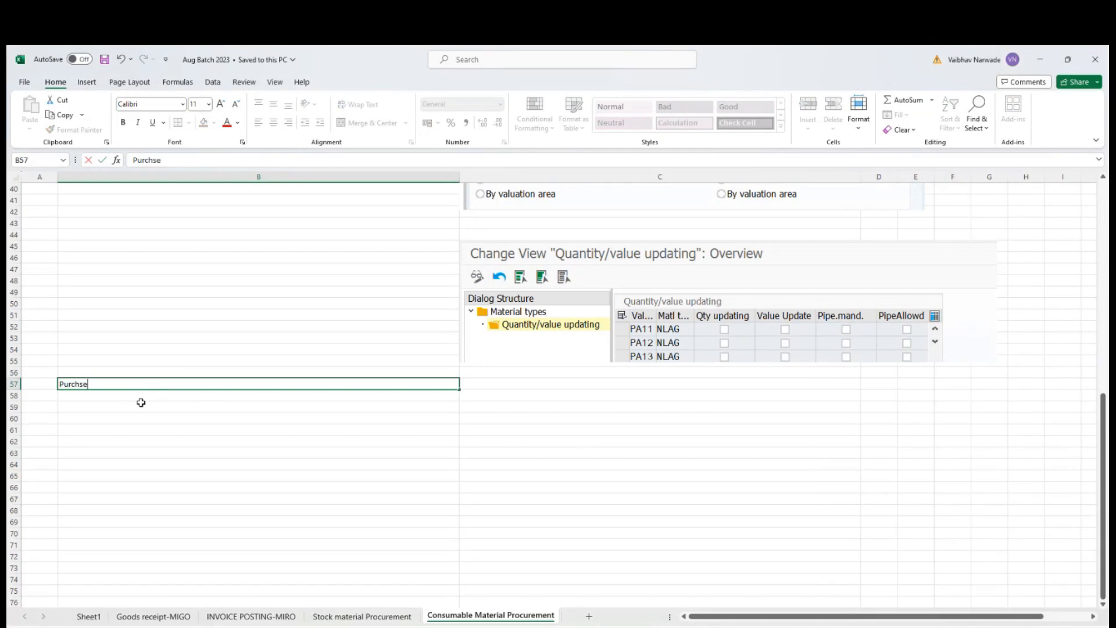
Finish the heading "Purchase Requition" in cell B57 and make it bold.
{"action": "type", "text": "ase Requition"}
{"action": "key", "text": "Return"}
{"action": "left_click", "coordinate": [245, 383]}
{"action": "key", "text": "ctrl+b"}
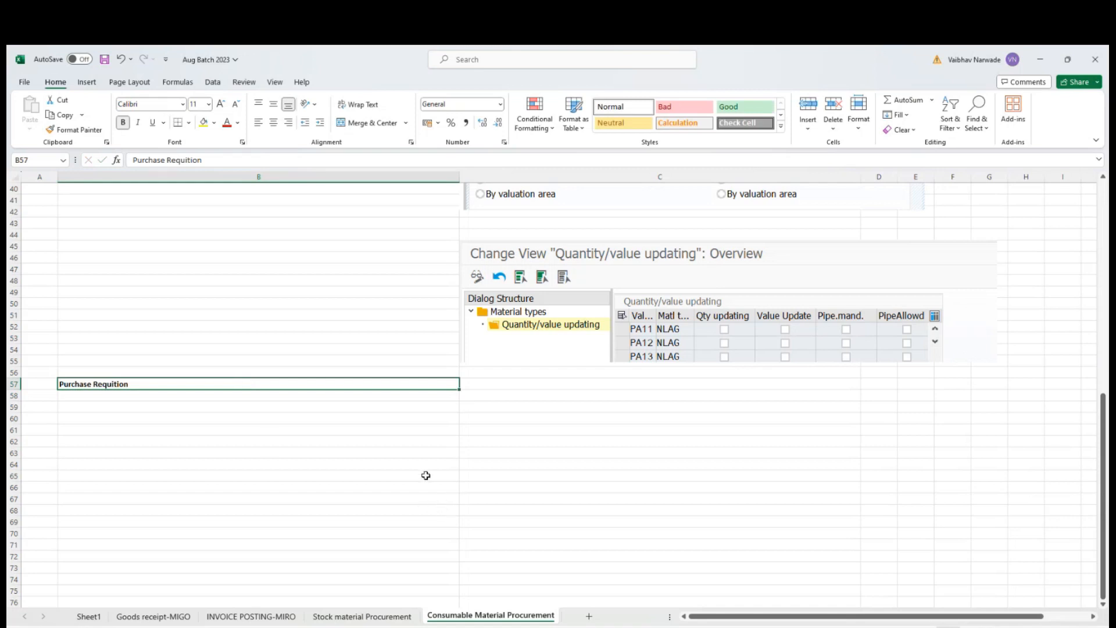
Enter the definition "is an internal document which states requirement of materials/services required." in cell B58.
{"action": "left_click", "coordinate": [416, 396]}
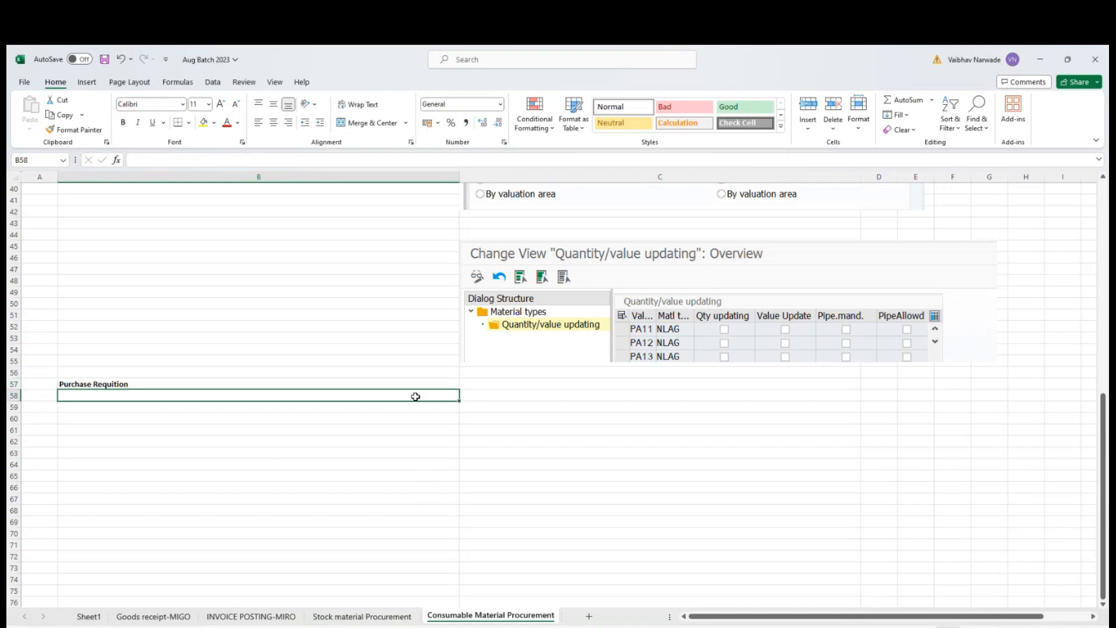
{"action": "type", "text": "is ian"}
{"action": "key", "text": "BackSpace"}
{"action": "key", "text": "BackSpace"}
{"action": "type", "text": "an i"}
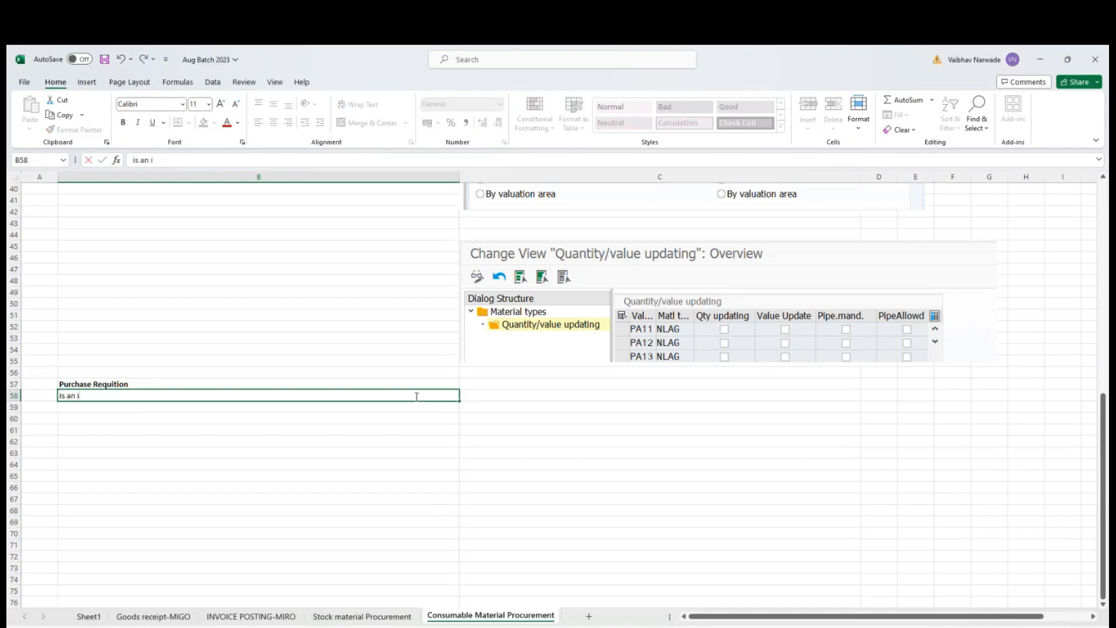
{"action": "type", "text": "nternal document which st"}
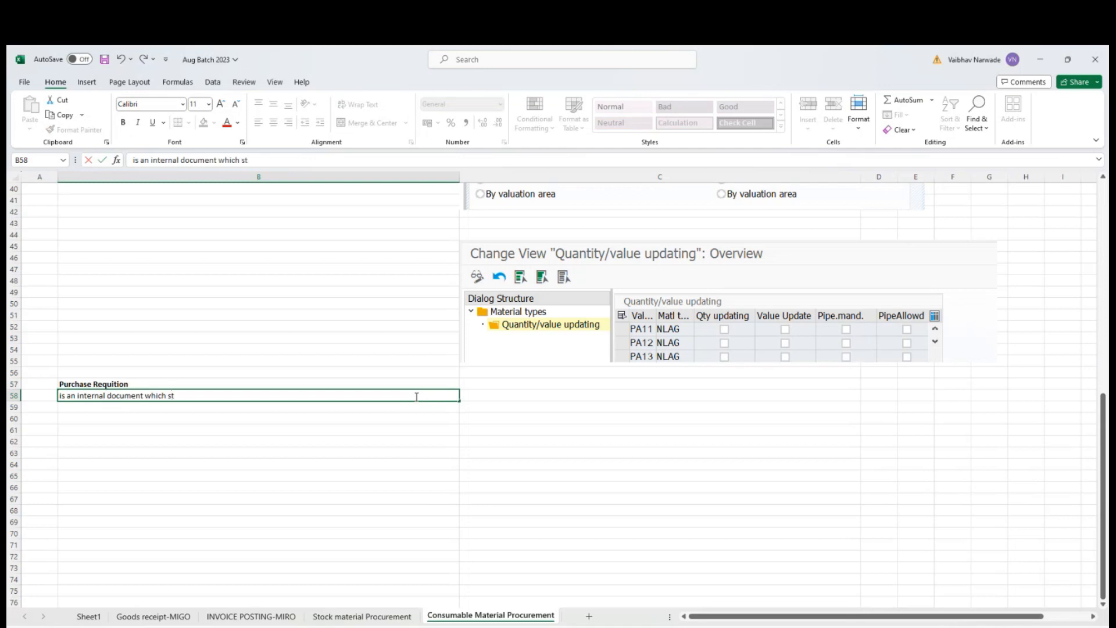
{"action": "type", "text": "ates requirement "}
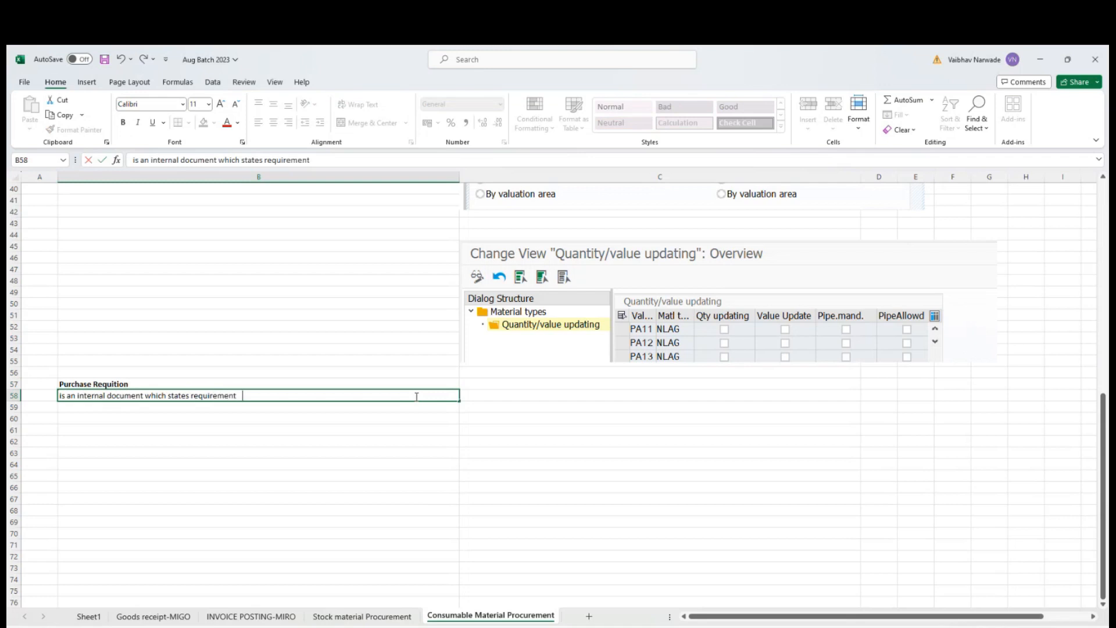
{"action": "type", "text": "of materials/serv"}
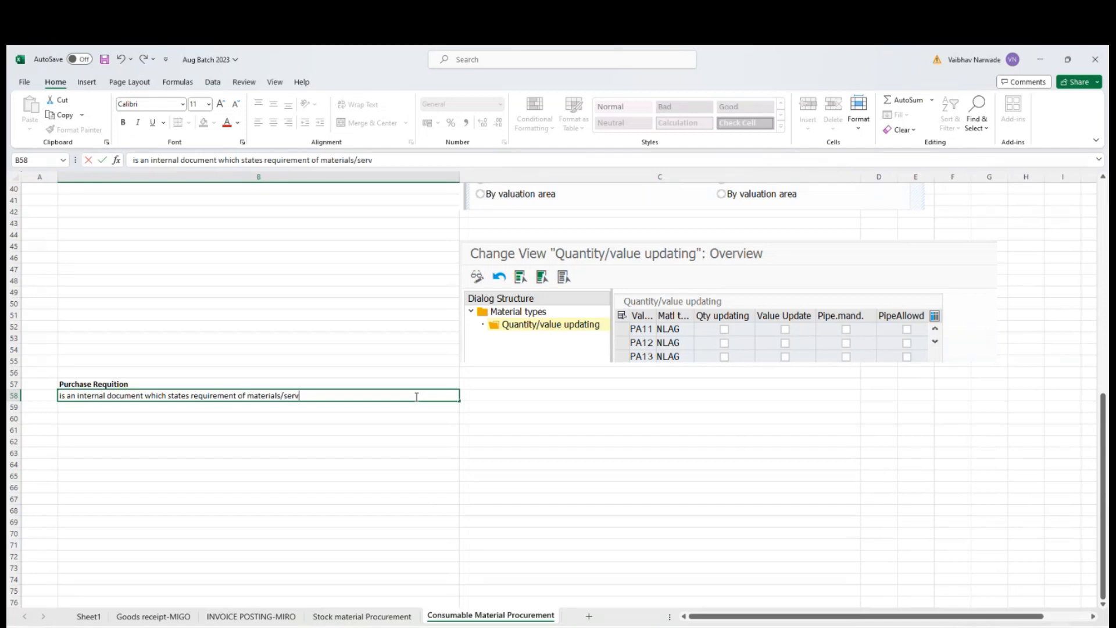
{"action": "type", "text": "ices required."}
{"action": "key", "text": "Return"}
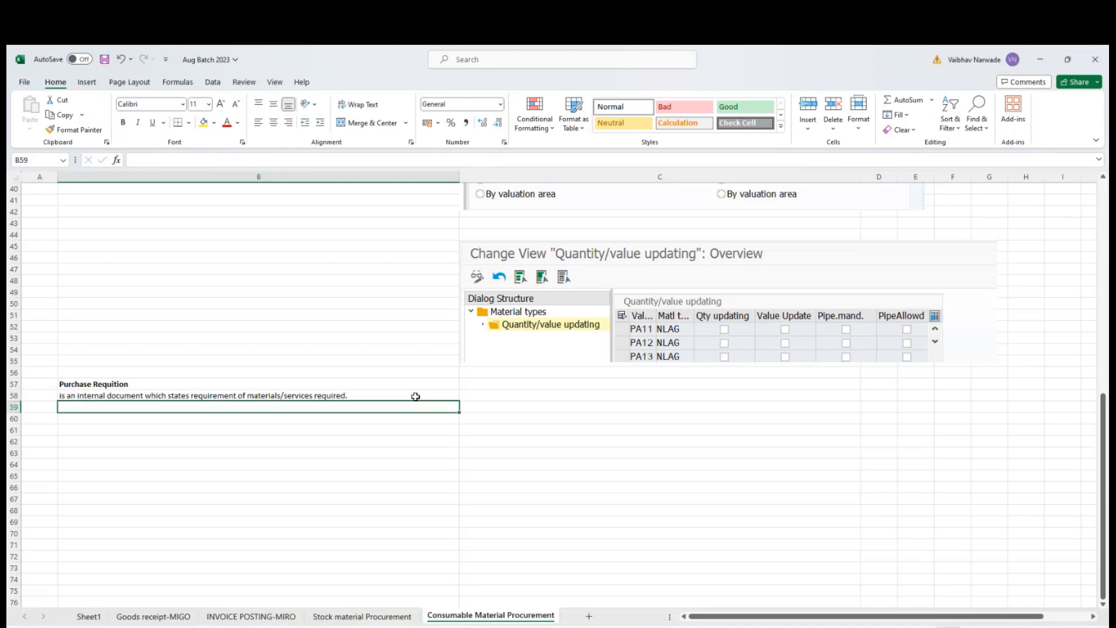
List the transaction codes ME51N, ME52N and ME53N in cells C57 to C59.
{"action": "scroll", "coordinate": [415, 397], "scroll_direction": "down", "scroll_amount": 5}
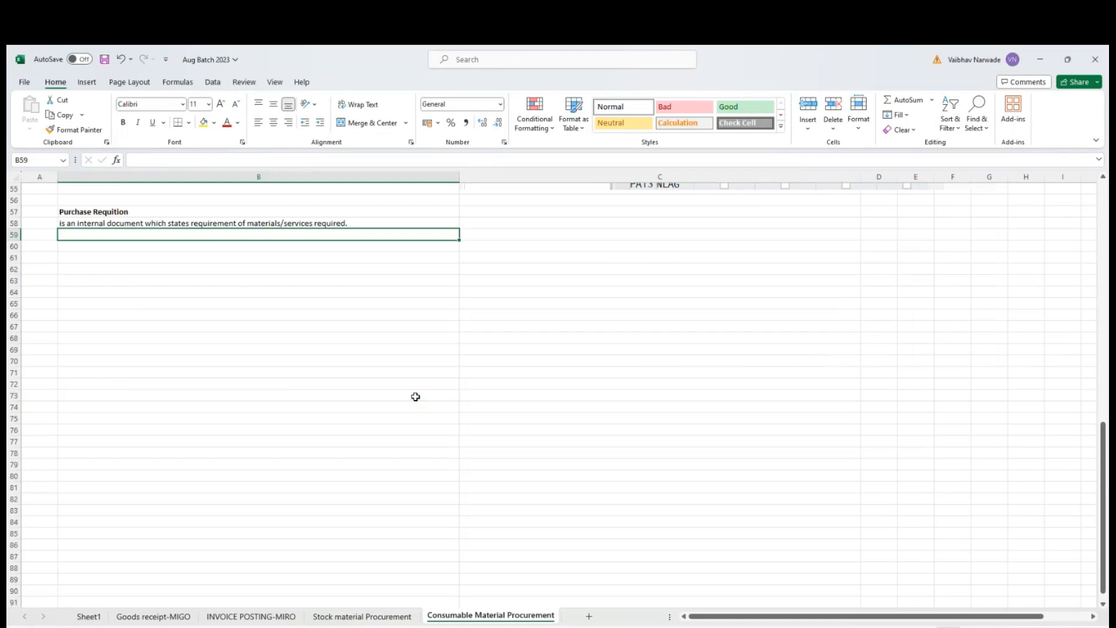
{"action": "left_click", "coordinate": [487, 211]}
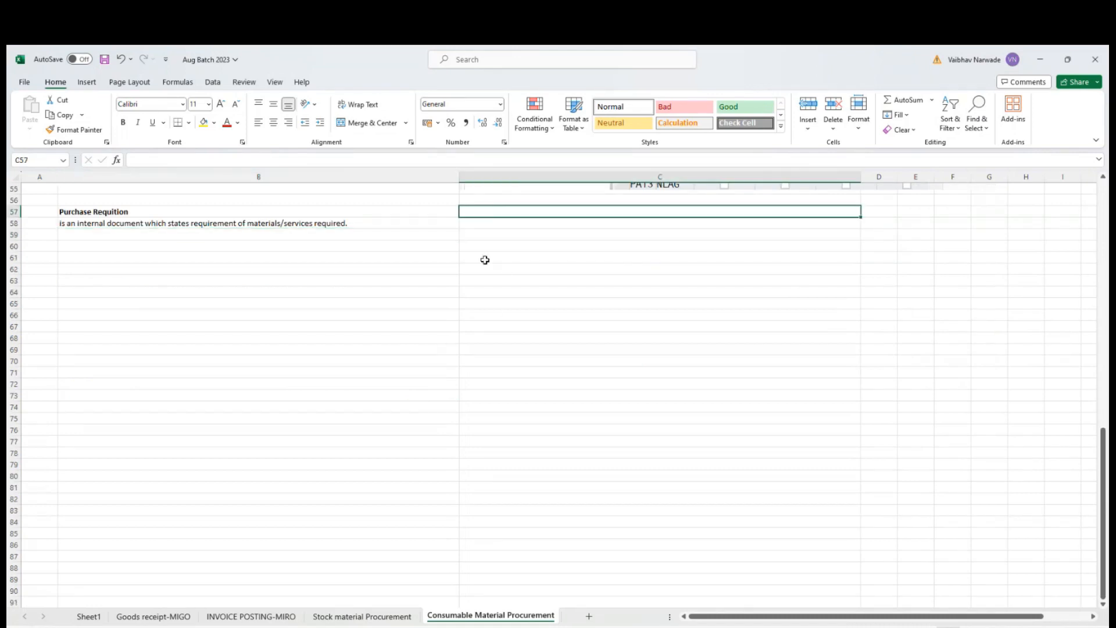
{"action": "type", "text": "ME51N"}
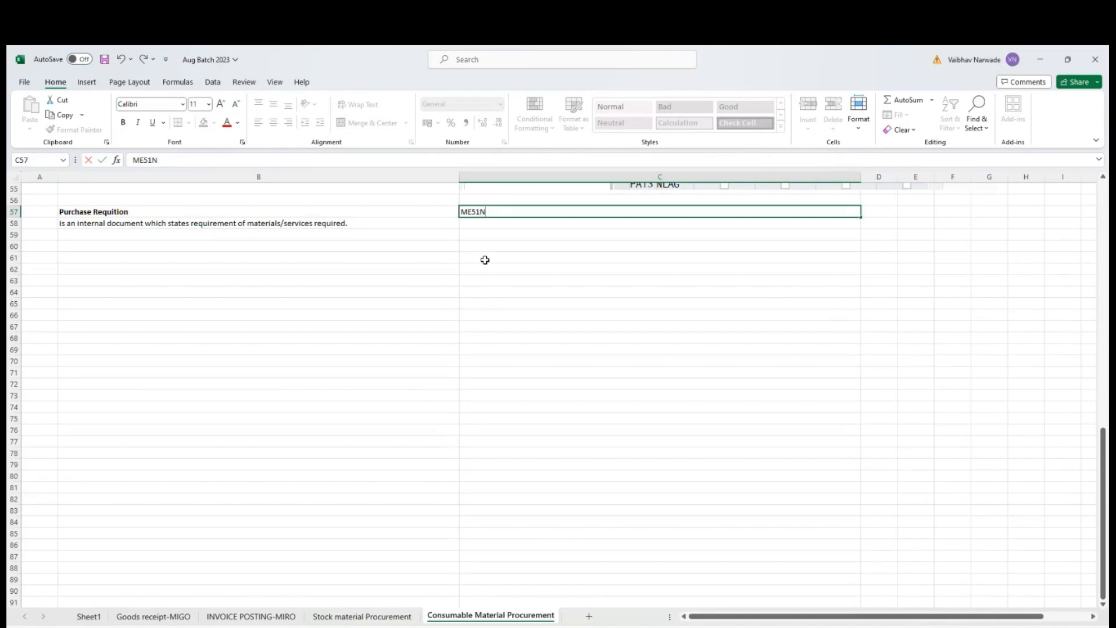
{"action": "key", "text": "Return"}
{"action": "type", "text": "ME52N"}
{"action": "key", "text": "Return"}
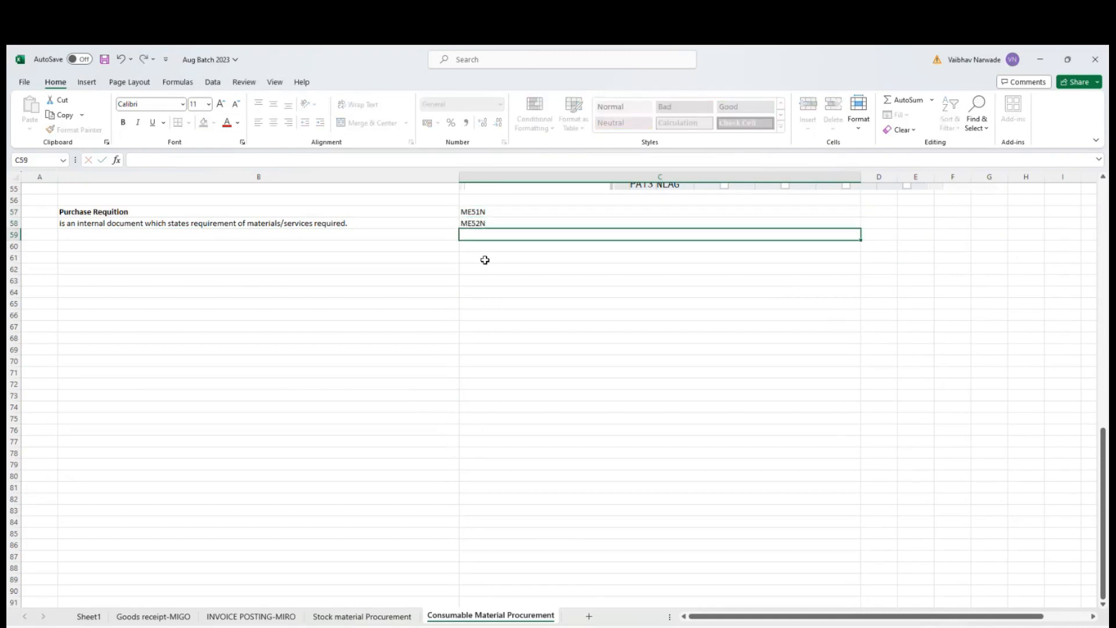
{"action": "type", "text": "ME53N"}
{"action": "key", "text": "Return"}
Enter the descriptions CREATE PR, CHANGE PR and DISPLAY PR in cells D57 to D59.
{"action": "left_click", "coordinate": [888, 213]}
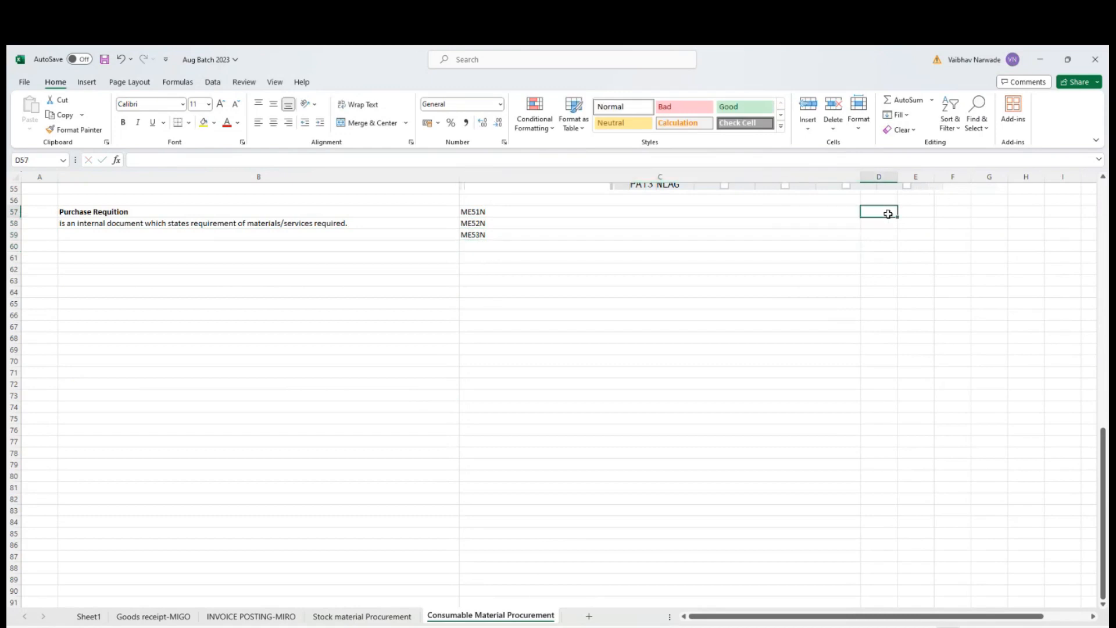
{"action": "type", "text": "CREATE"}
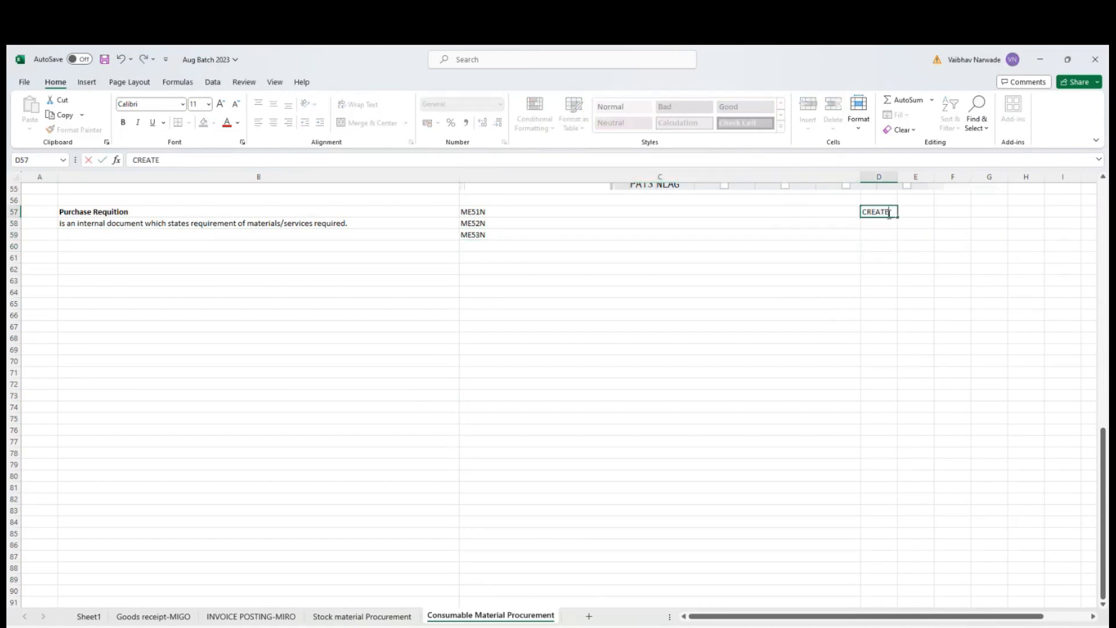
{"action": "type", "text": " PR"}
{"action": "key", "text": "Return"}
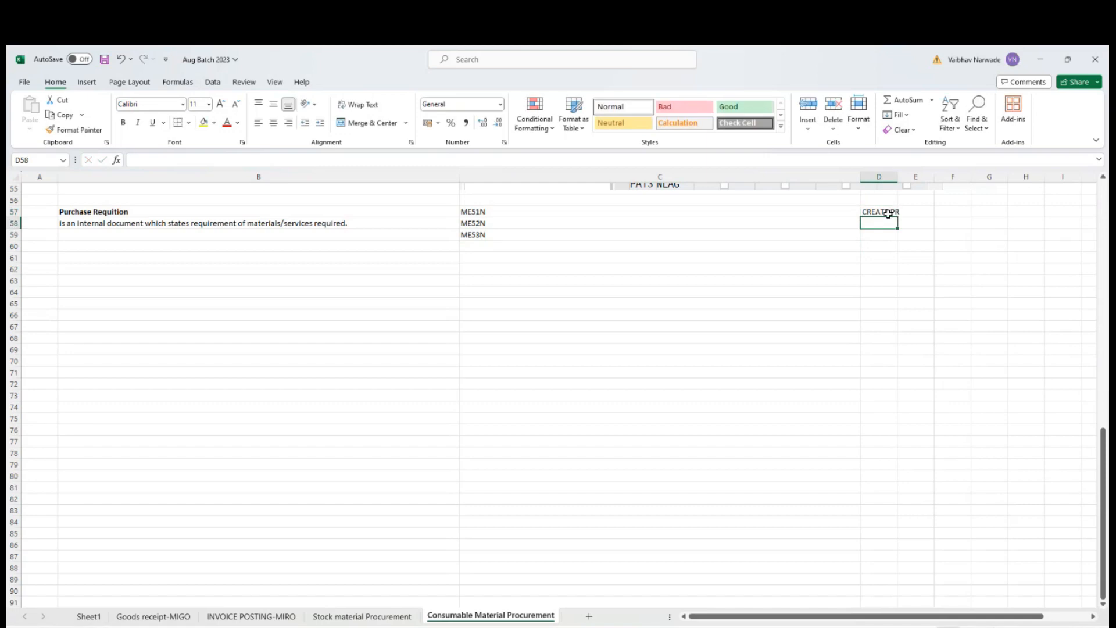
{"action": "type", "text": "CHANGE"}
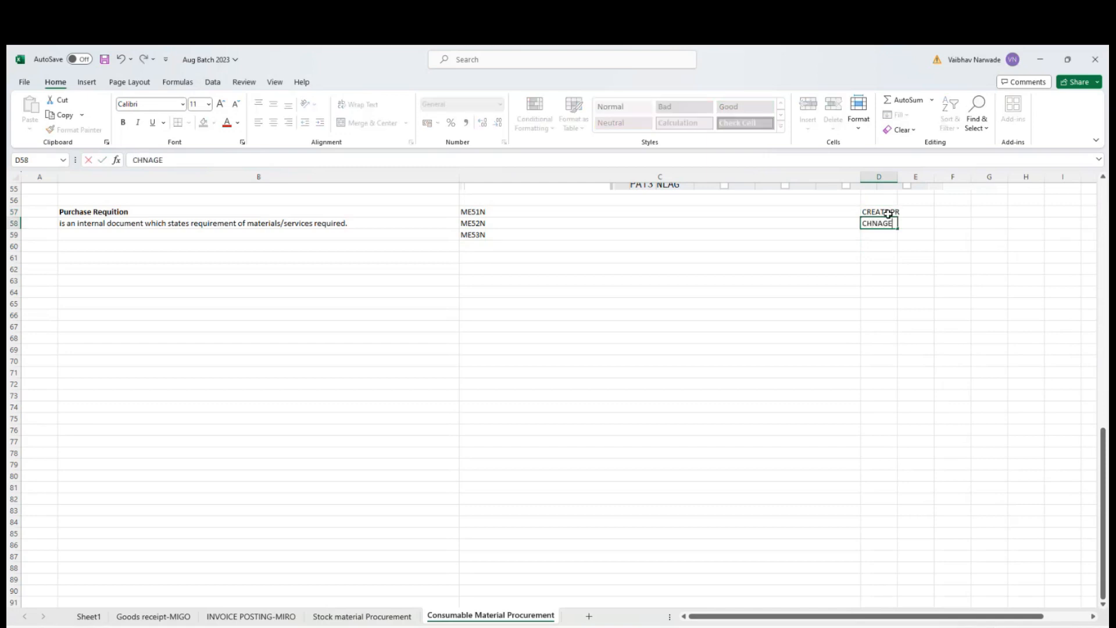
{"action": "type", "text": " PR"}
{"action": "key", "text": "Return"}
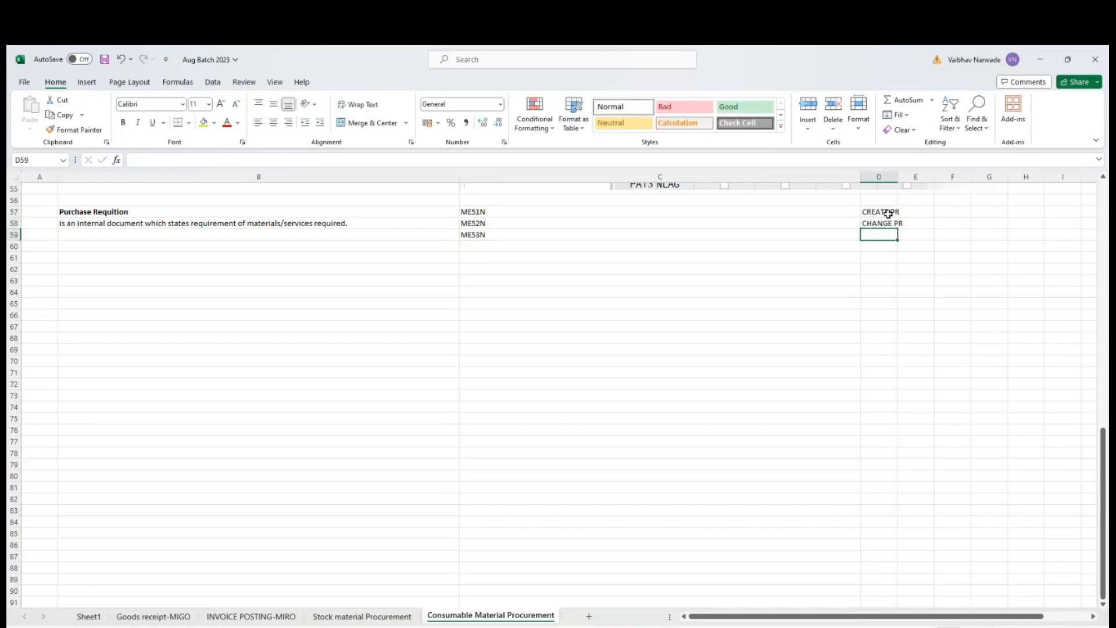
{"action": "type", "text": "DISPLAY"}
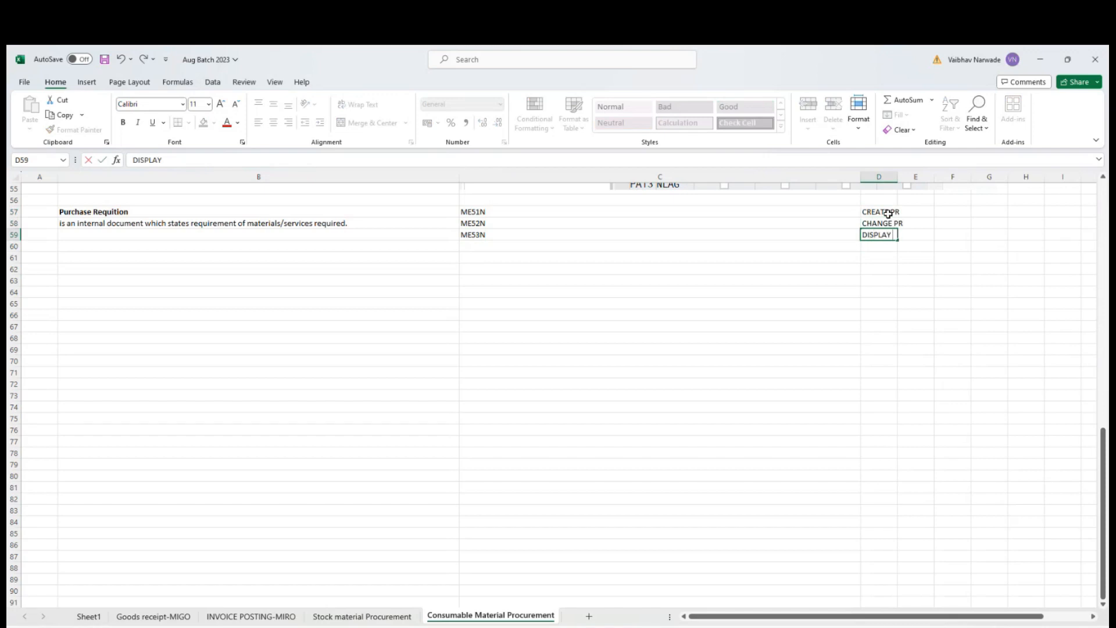
{"action": "type", "text": " PR"}
{"action": "key", "text": "Return"}
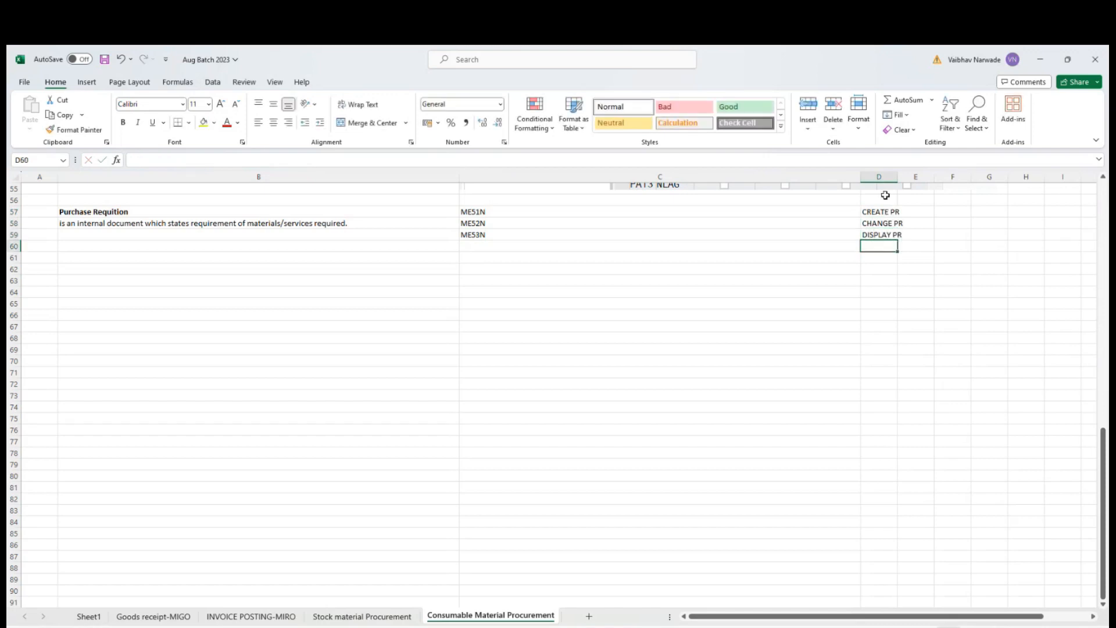
Auto-fit the width of column D to the descriptions and save the workbook.
{"action": "double_click", "coordinate": [897, 172]}
{"action": "left_click", "coordinate": [727, 316]}
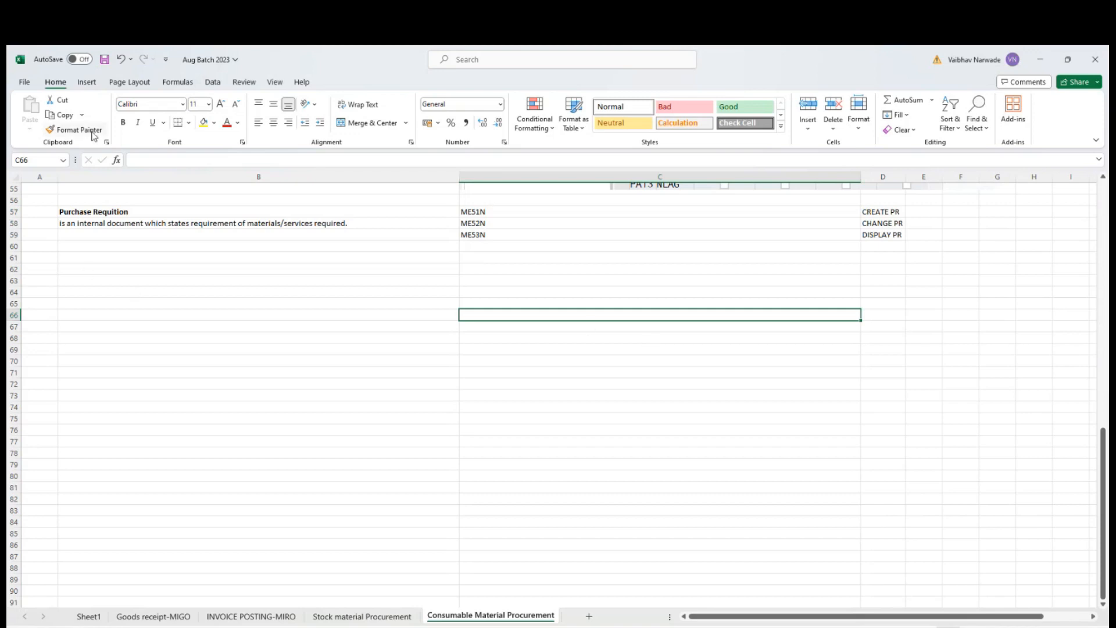
{"action": "left_click", "coordinate": [104, 60]}
Add transaction code ME54N in cell C60 with the description RELEASE PR in D60.
{"action": "left_click", "coordinate": [531, 246]}
{"action": "type", "text": "M"}
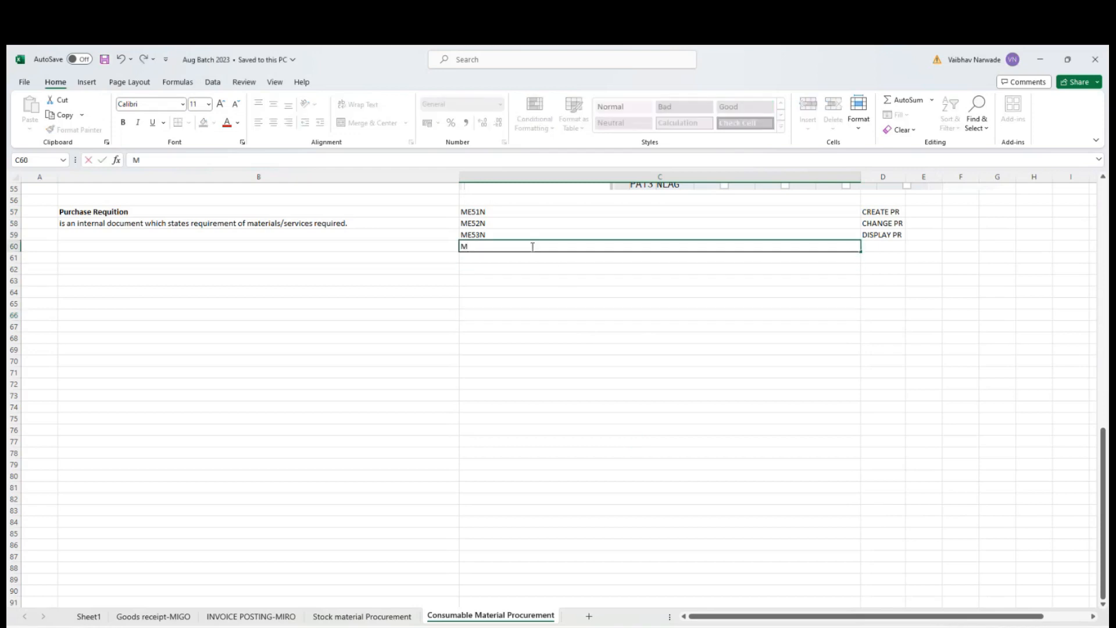
{"action": "type", "text": "E54N"}
{"action": "key", "text": "Tab"}
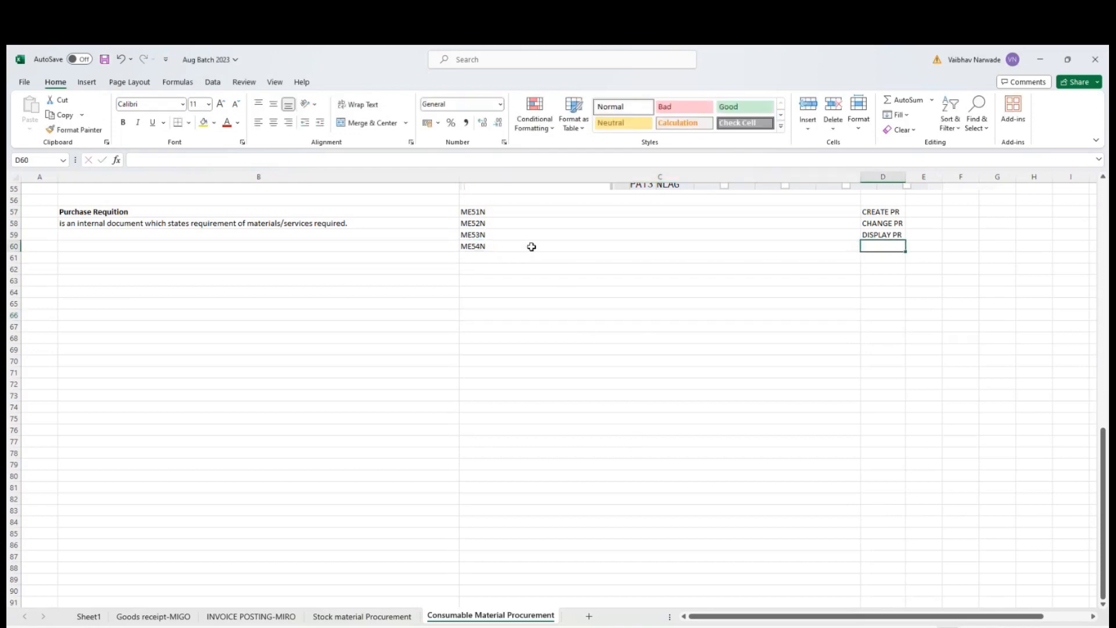
{"action": "type", "text": "RELEASE"}
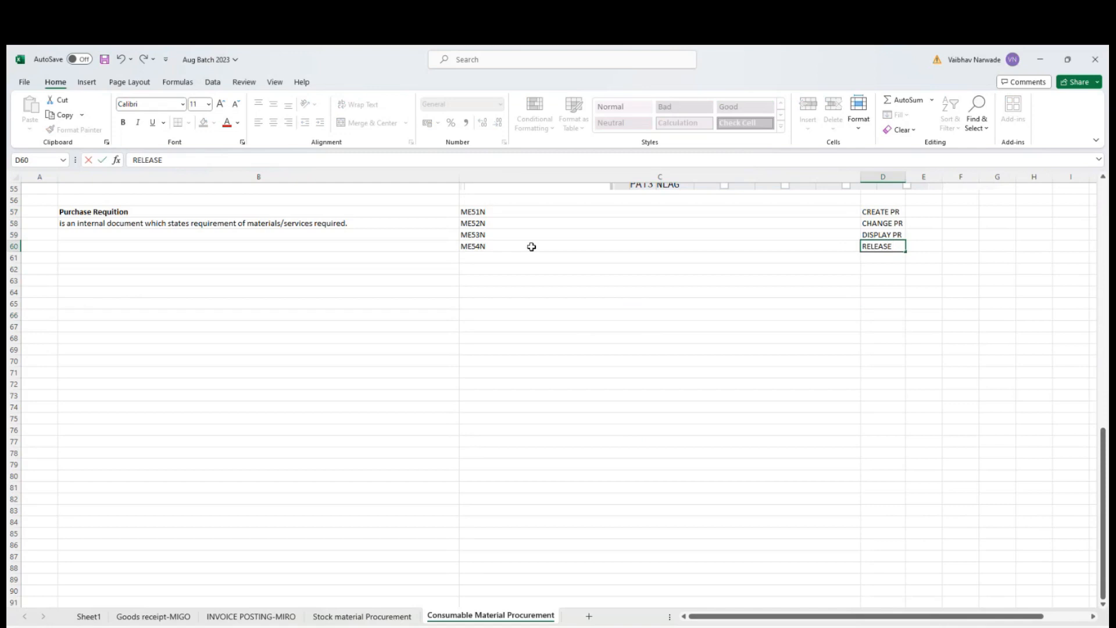
{"action": "type", "text": "PR"}
{"action": "key", "text": "Return"}
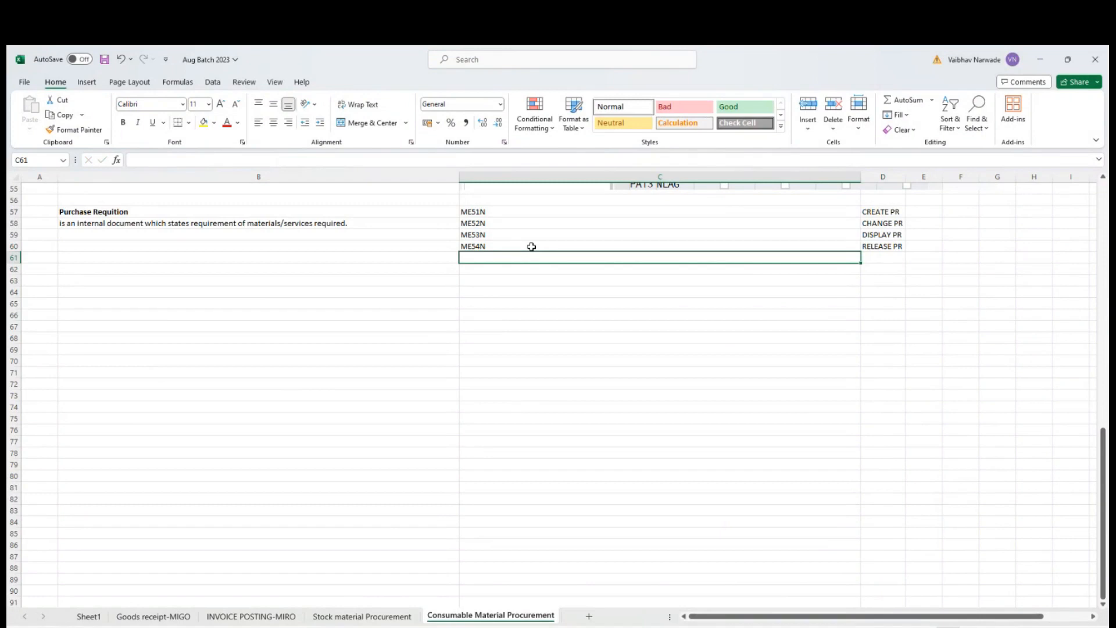
Add transaction code ME55 in cell C61 with the description RELEASE PR IN MASS in D61.
{"action": "type", "text": "ME55"}
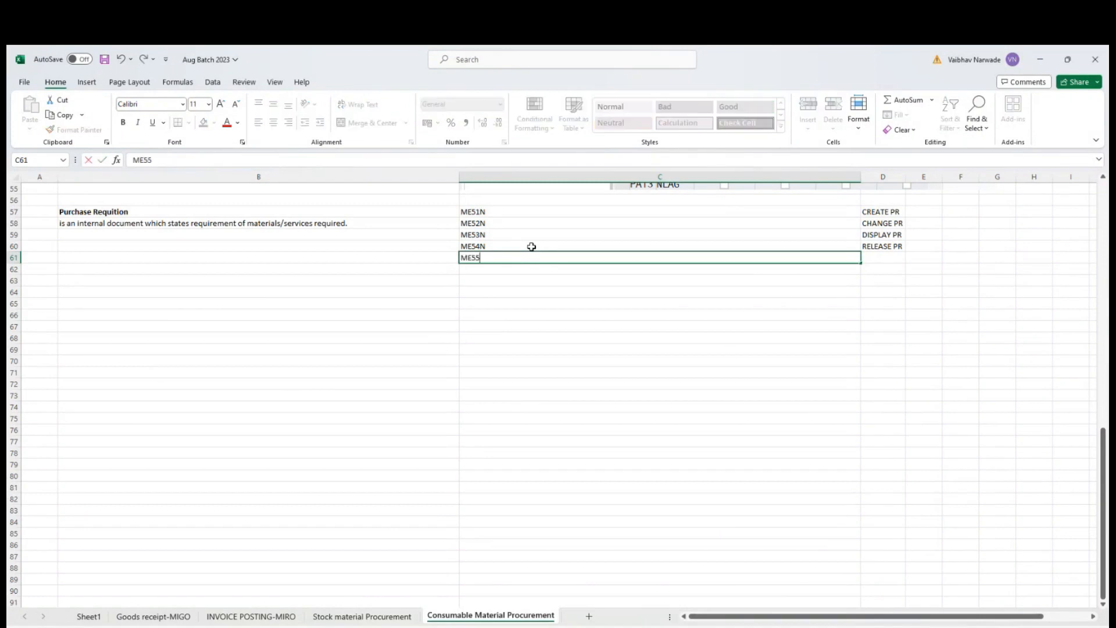
{"action": "key", "text": "Tab"}
{"action": "type", "text": "RELEASE "}
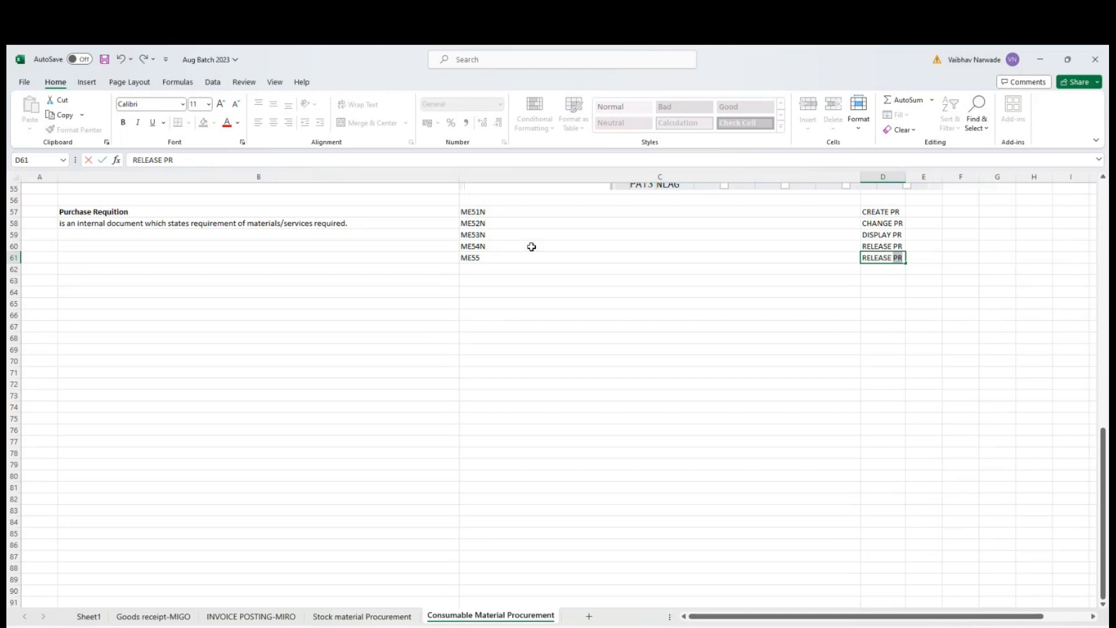
{"action": "type", "text": "PR IN MASS"}
{"action": "key", "text": "Return"}
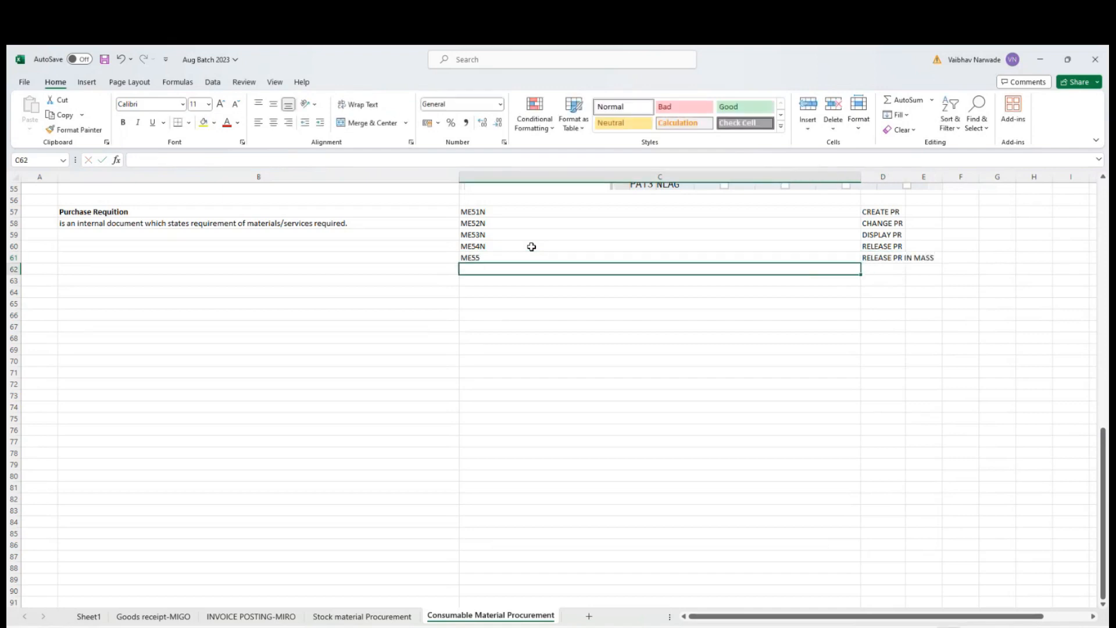
Widen column D to fit the RELEASE PR IN MASS entry and save the workbook again.
{"action": "left_click", "coordinate": [883, 246]}
{"action": "double_click", "coordinate": [906, 174]}
{"action": "left_click", "coordinate": [924, 281]}
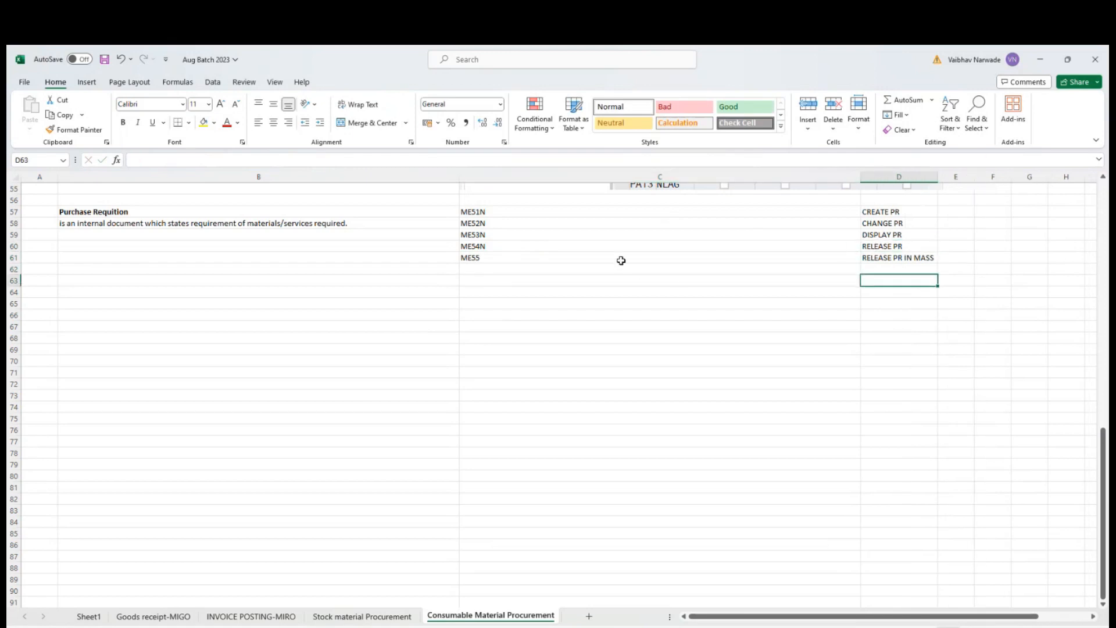
{"action": "left_click", "coordinate": [620, 260]}
{"action": "left_click", "coordinate": [893, 260]}
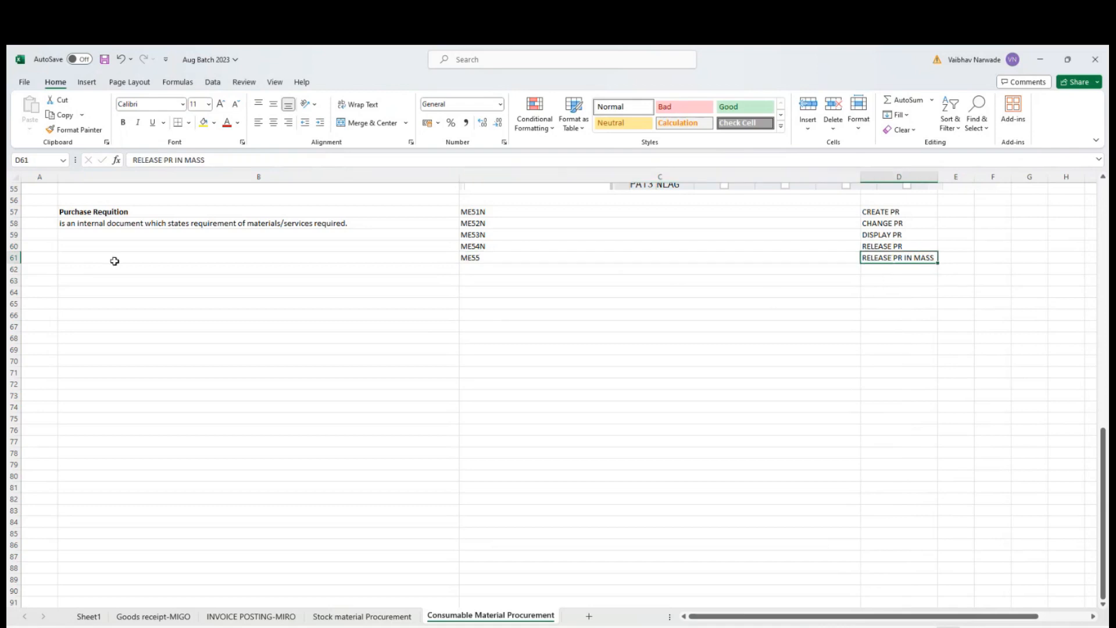
{"action": "left_click", "coordinate": [539, 249]}
{"action": "left_click_drag", "start_coordinate": [538, 249], "coordinate": [889, 257]}
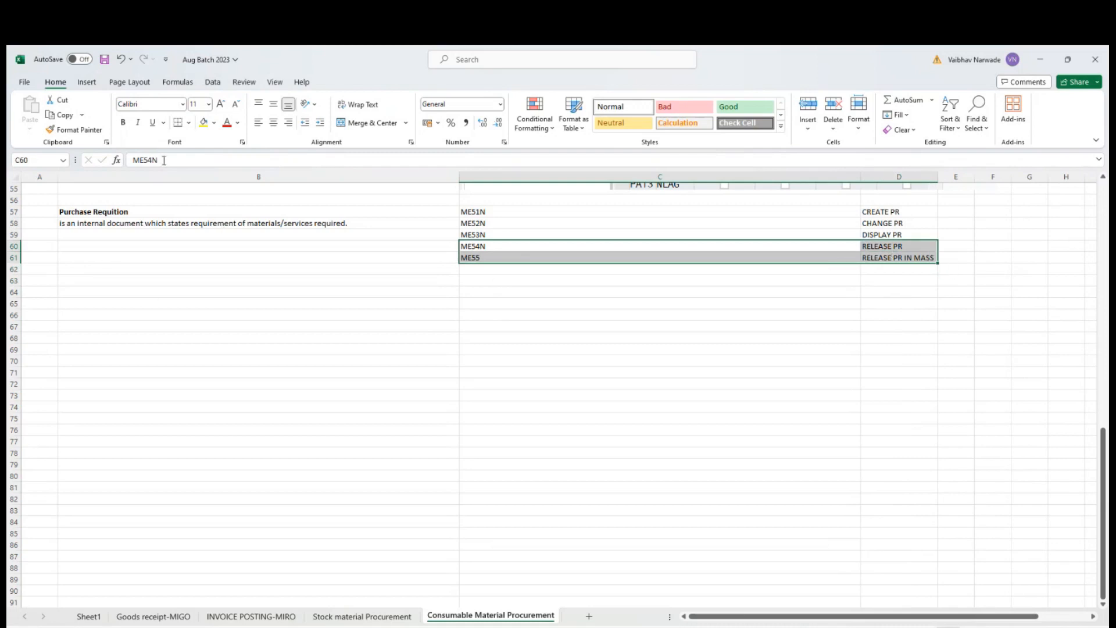
{"action": "left_click", "coordinate": [104, 59]}
Switch to the SAP Easy Access window and start transaction ME51N to create a purchase requisition.
{"action": "left_click", "coordinate": [534, 210]}
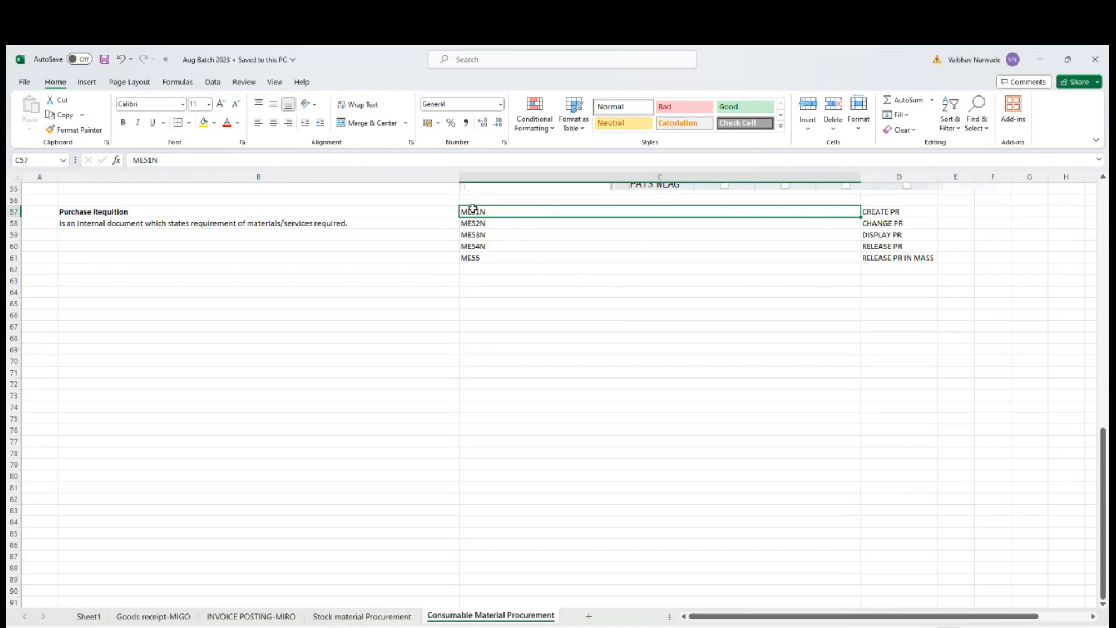
{"action": "left_click", "coordinate": [638, 337]}
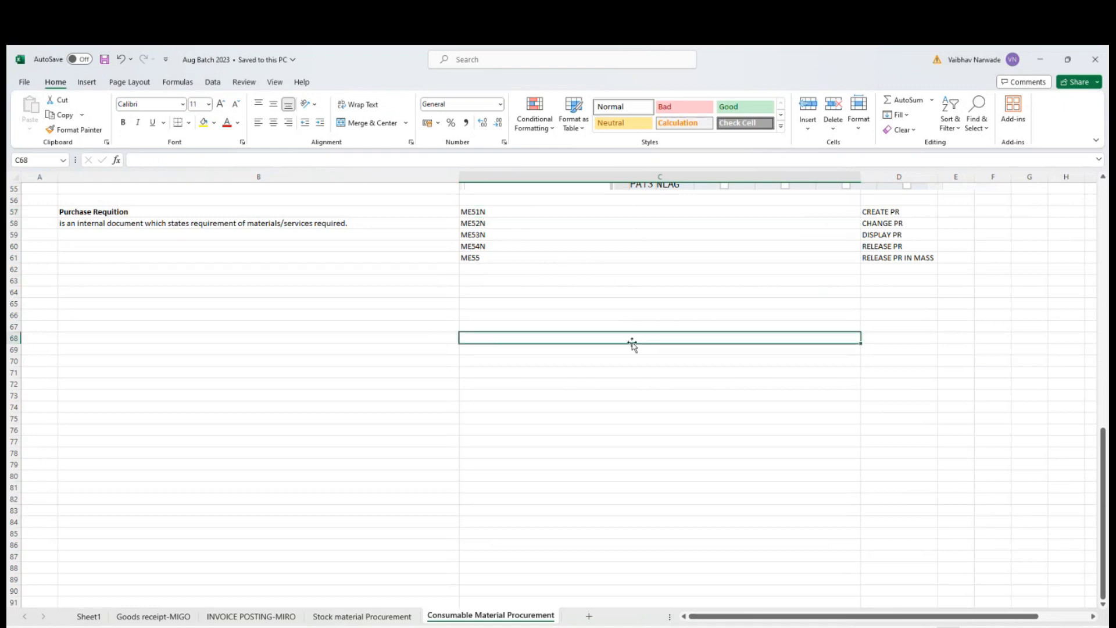
{"action": "left_click", "coordinate": [793, 626]}
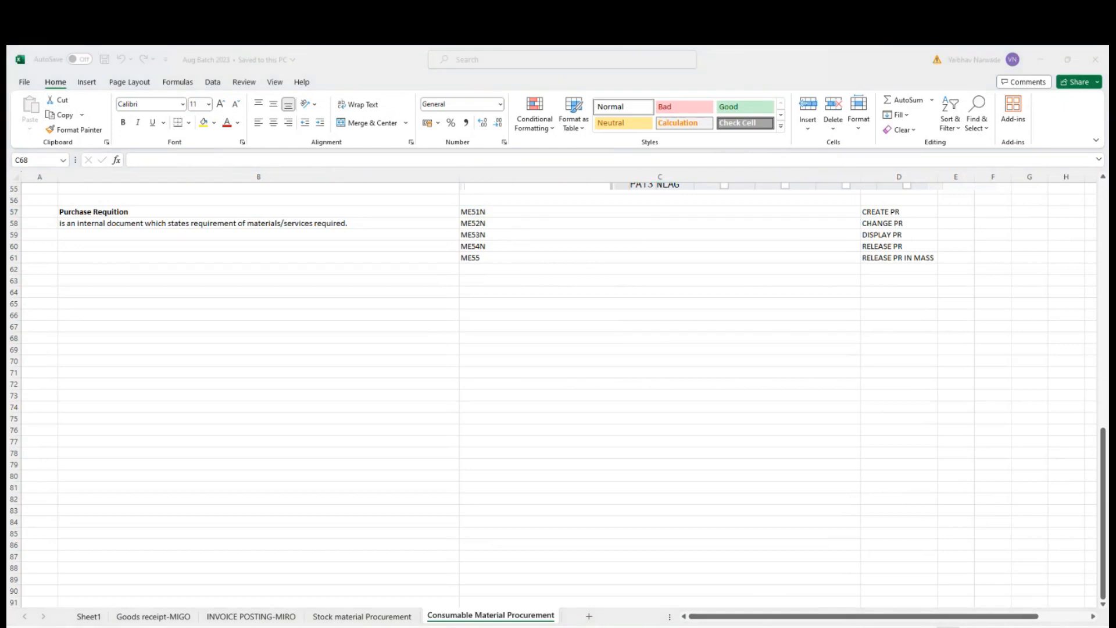
{"action": "left_click", "coordinate": [765, 599]}
{"action": "type", "text": "ME51N"}
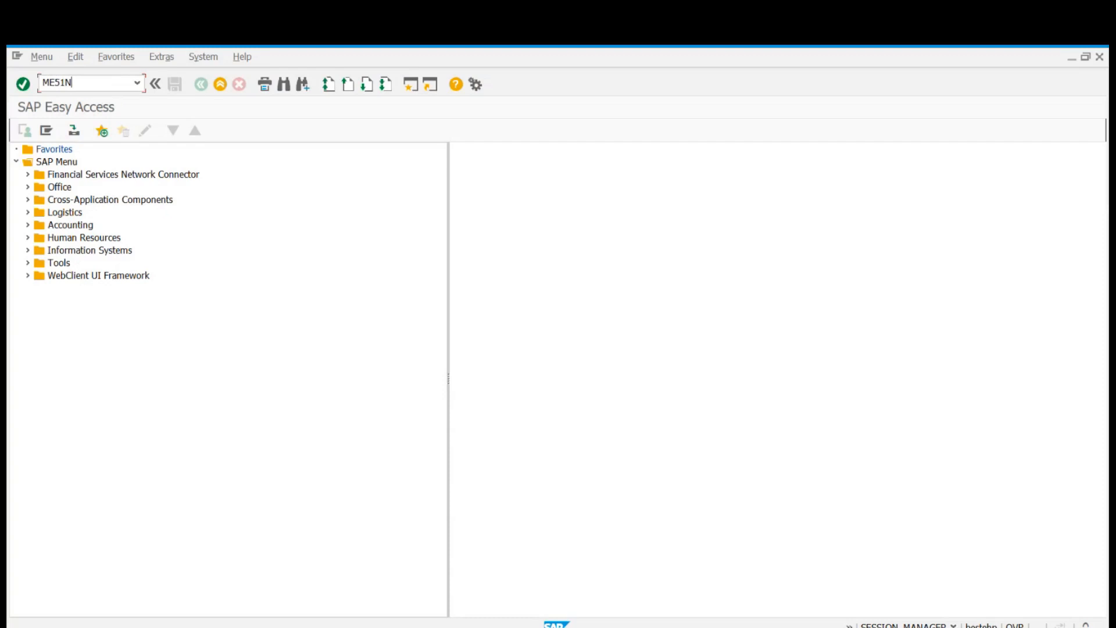
{"action": "key", "text": "Return"}
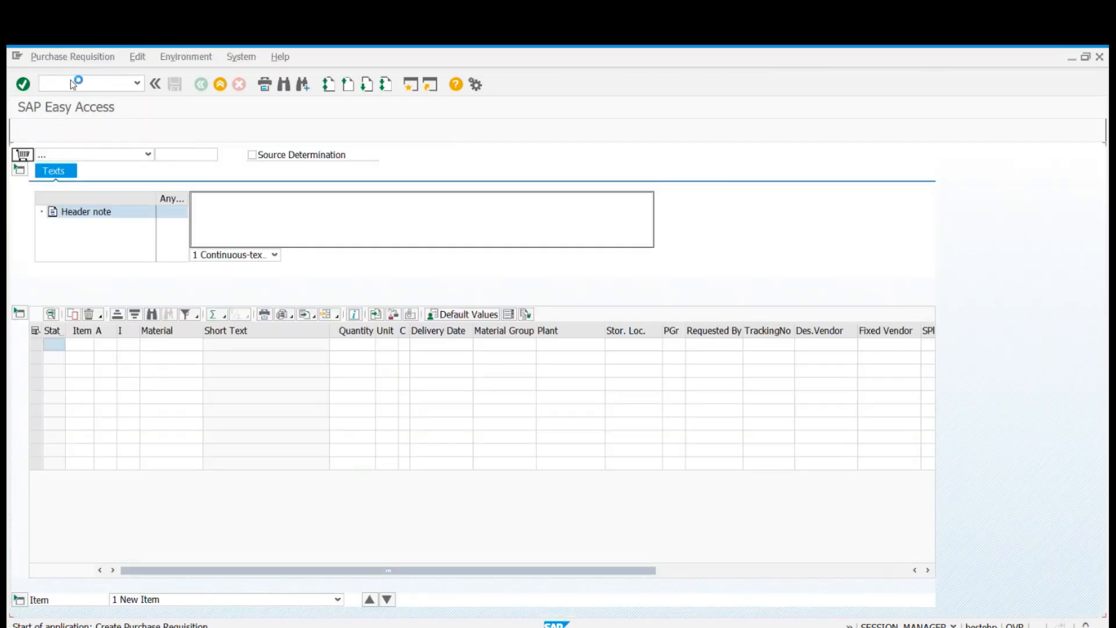
Choose document type NB SAP std purch NB for the purchase requisition and collapse the item details.
{"action": "left_click", "coordinate": [110, 157]}
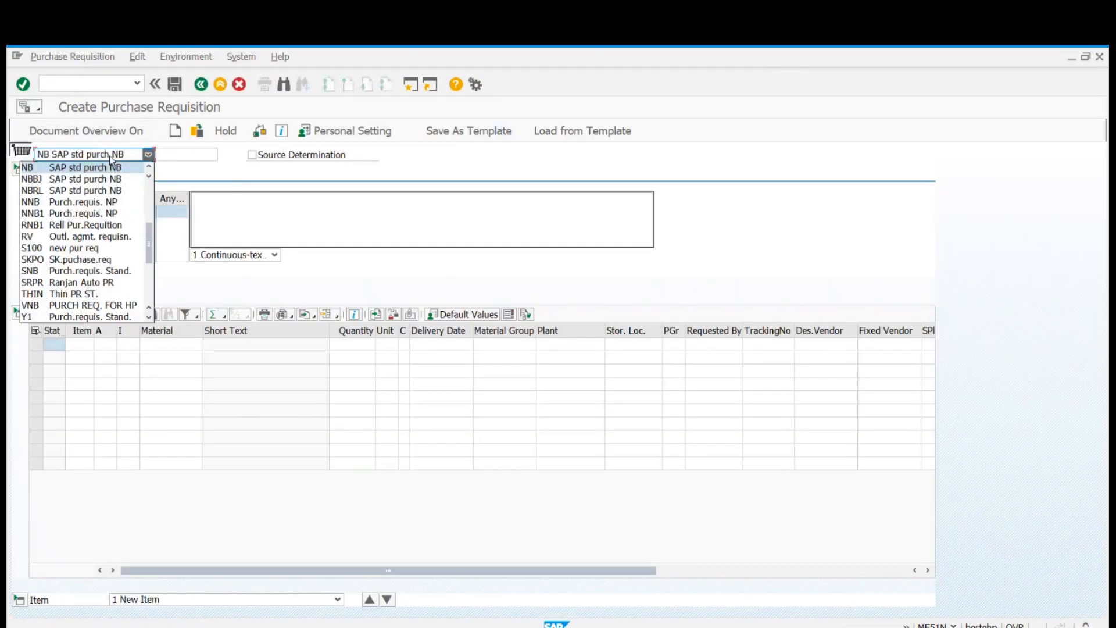
{"action": "left_click", "coordinate": [40, 171]}
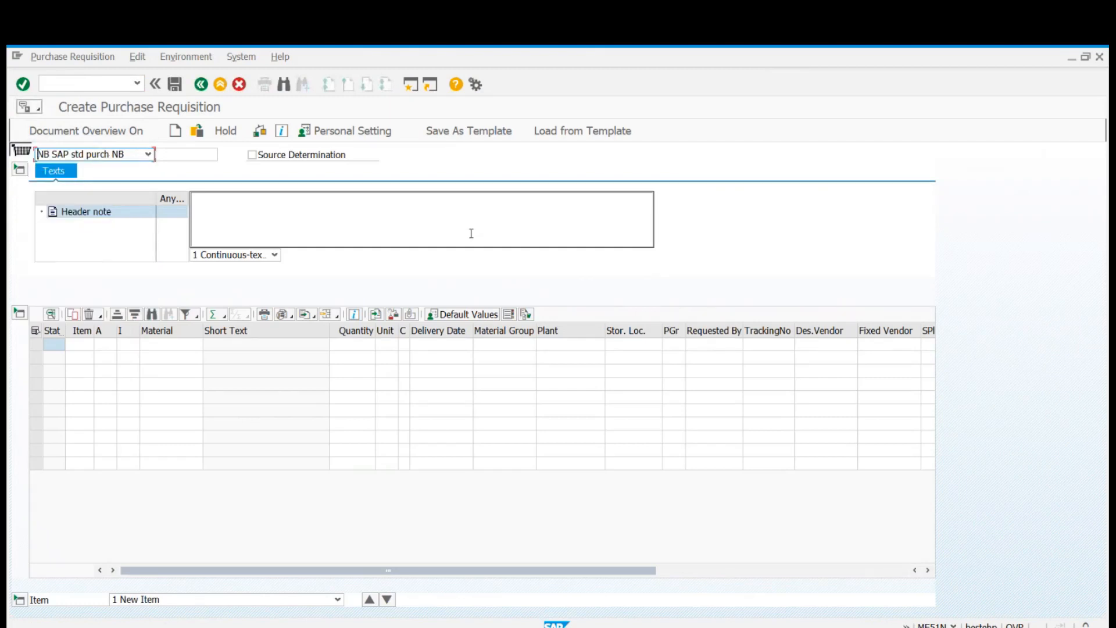
{"action": "left_click", "coordinate": [20, 599]}
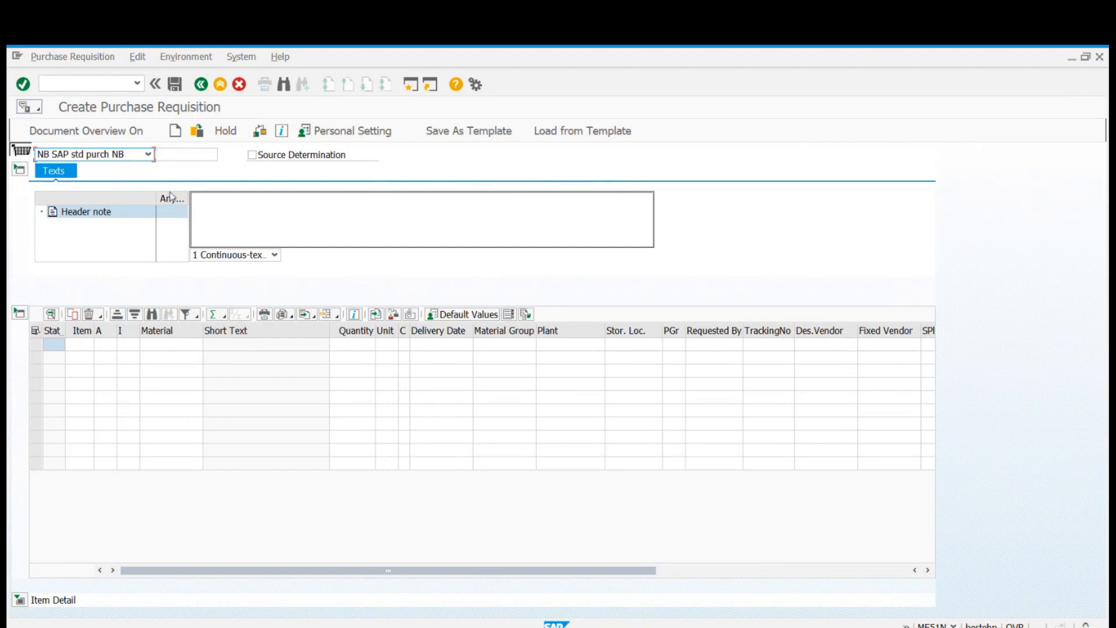
Examine the header note area and document overview, hide the overview again, and adjust the Item column width in the item table.
{"action": "left_click", "coordinate": [308, 208]}
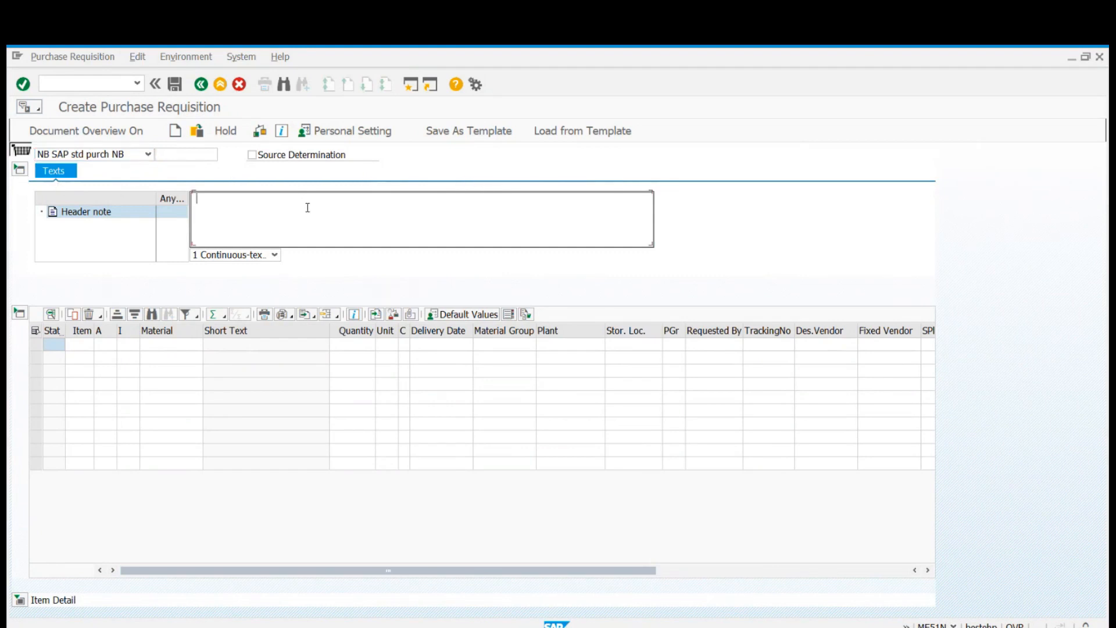
{"action": "left_click", "coordinate": [112, 139]}
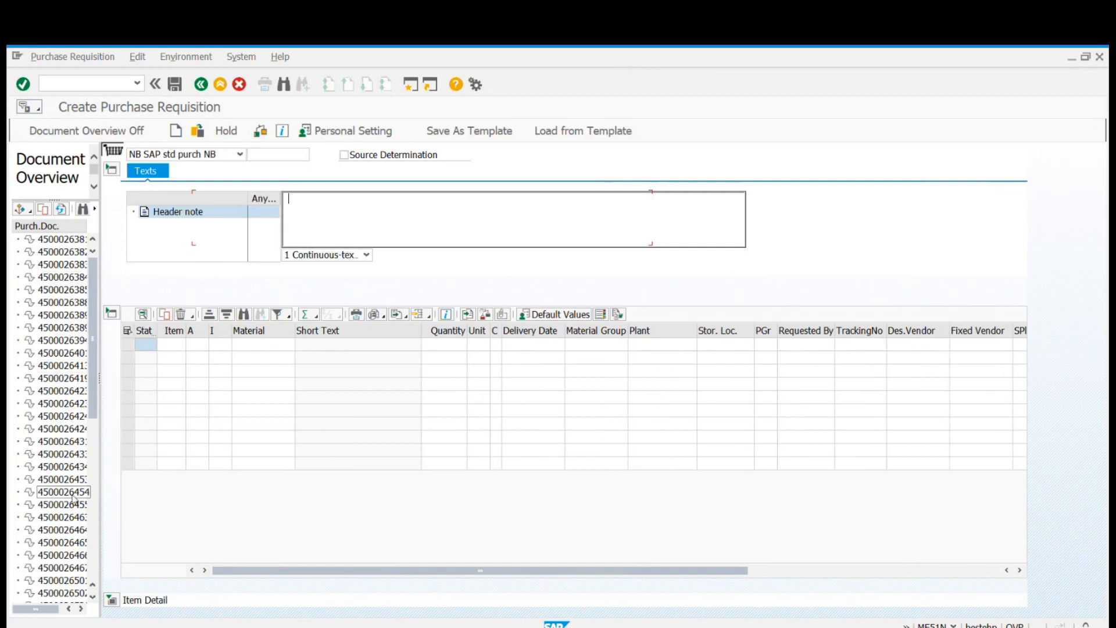
{"action": "left_click", "coordinate": [70, 131]}
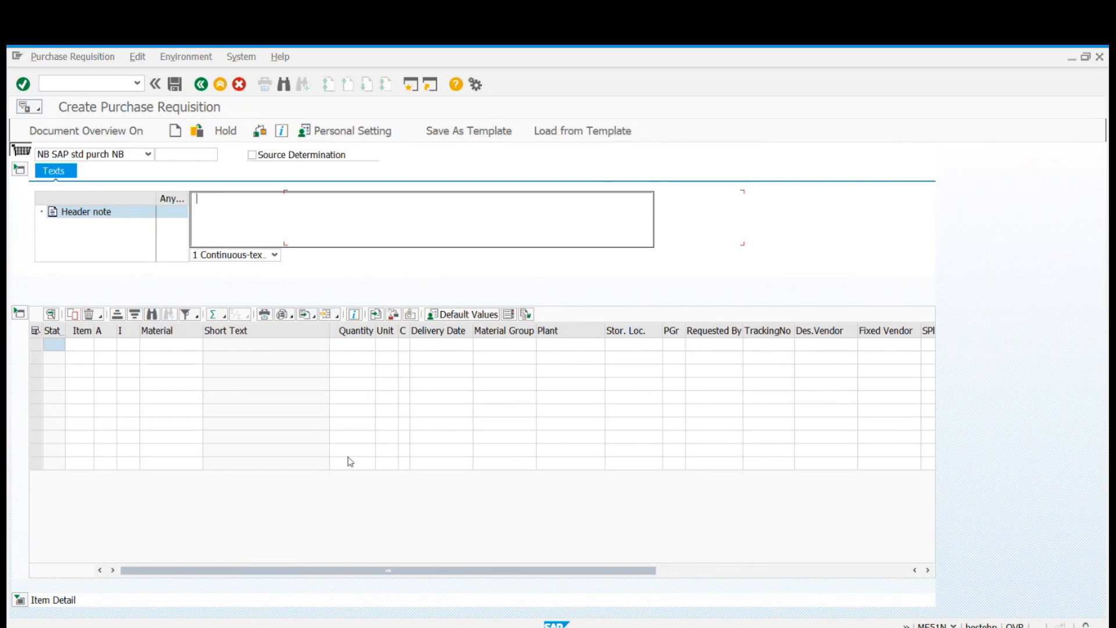
{"action": "left_click_drag", "start_coordinate": [93, 330], "coordinate": [69, 331]}
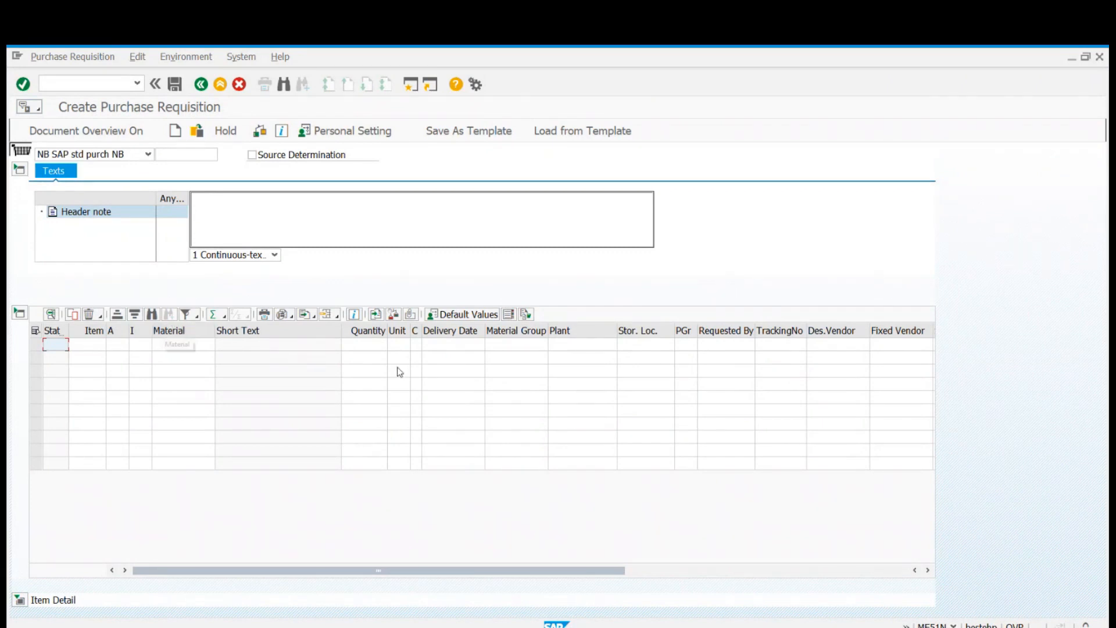
Open an additional session and start transaction ME23N to display a purchase order.
{"action": "left_click", "coordinate": [411, 84]}
{"action": "type", "text": "ME23N"}
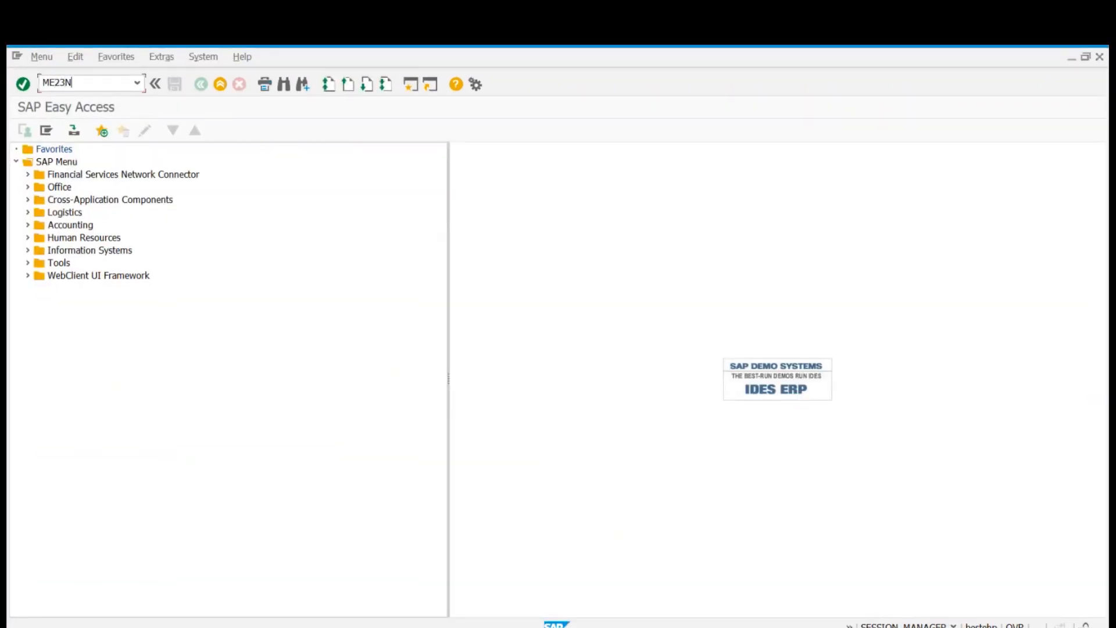
{"action": "key", "text": "Return"}
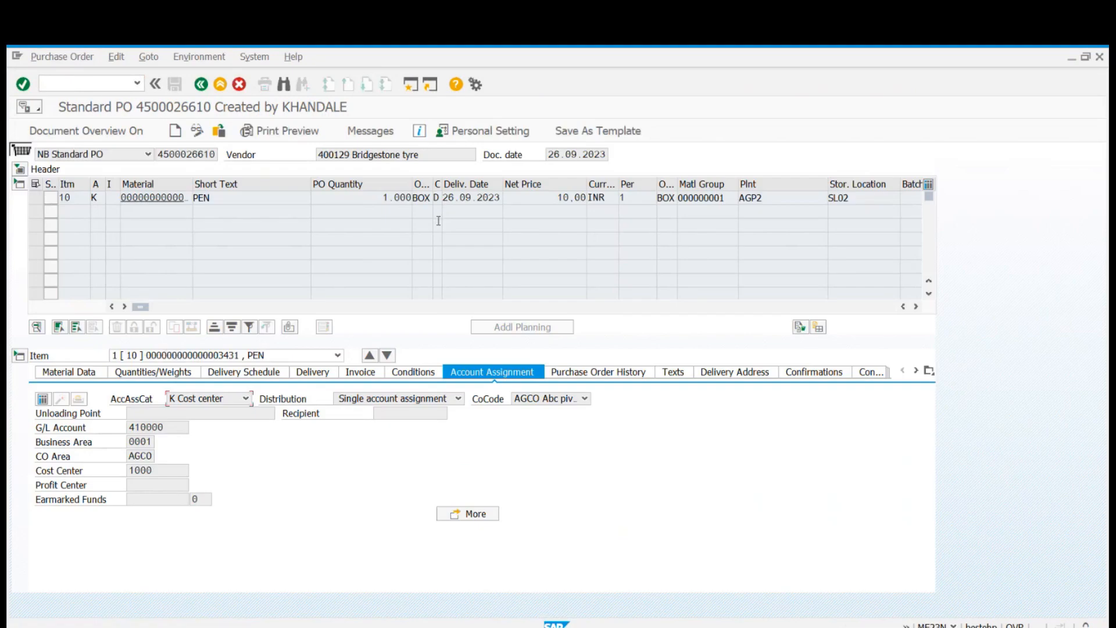
Widen the order's Material column, show the document overview, and enlarge it to make the most recent purchase document numbers readable.
{"action": "left_click_drag", "start_coordinate": [190, 184], "coordinate": [267, 184]}
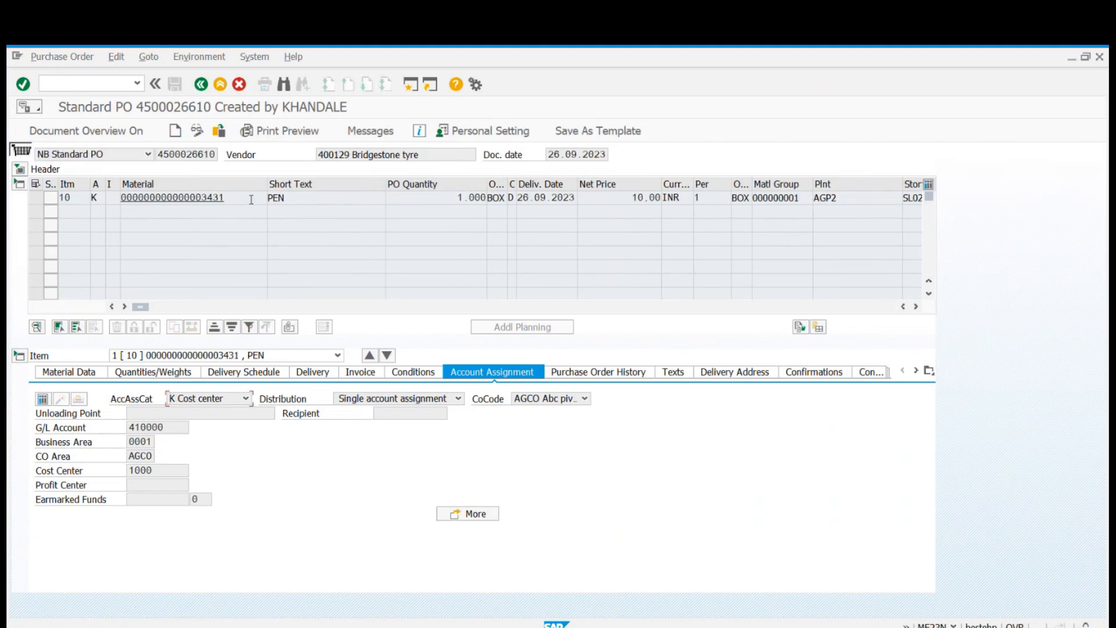
{"action": "left_click", "coordinate": [251, 199]}
{"action": "left_click", "coordinate": [86, 130]}
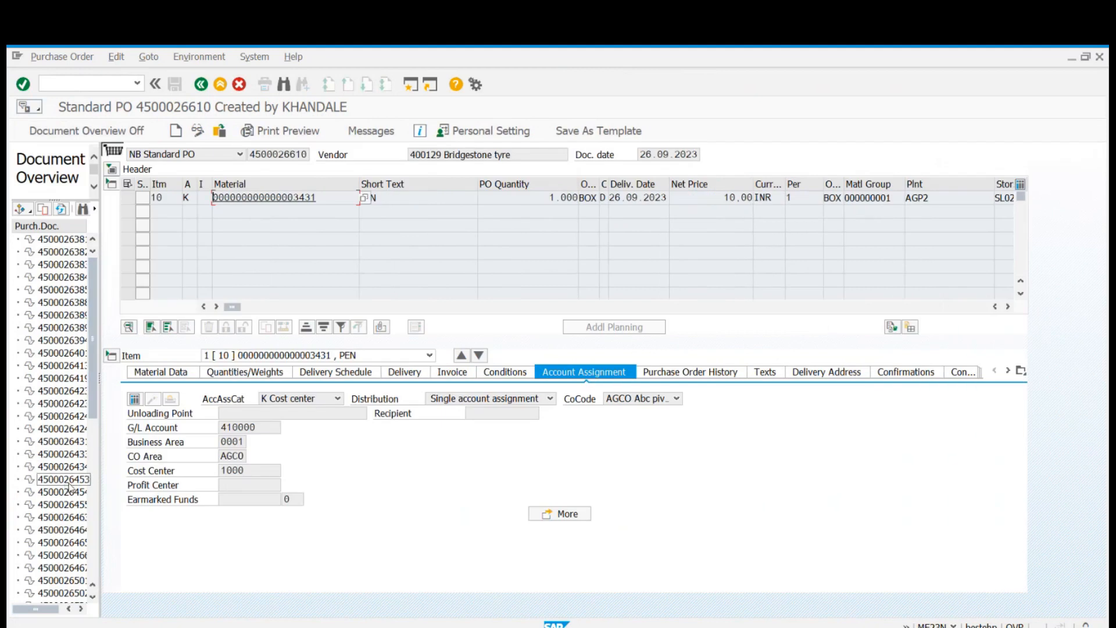
{"action": "left_click_drag", "start_coordinate": [91, 317], "coordinate": [112, 517]}
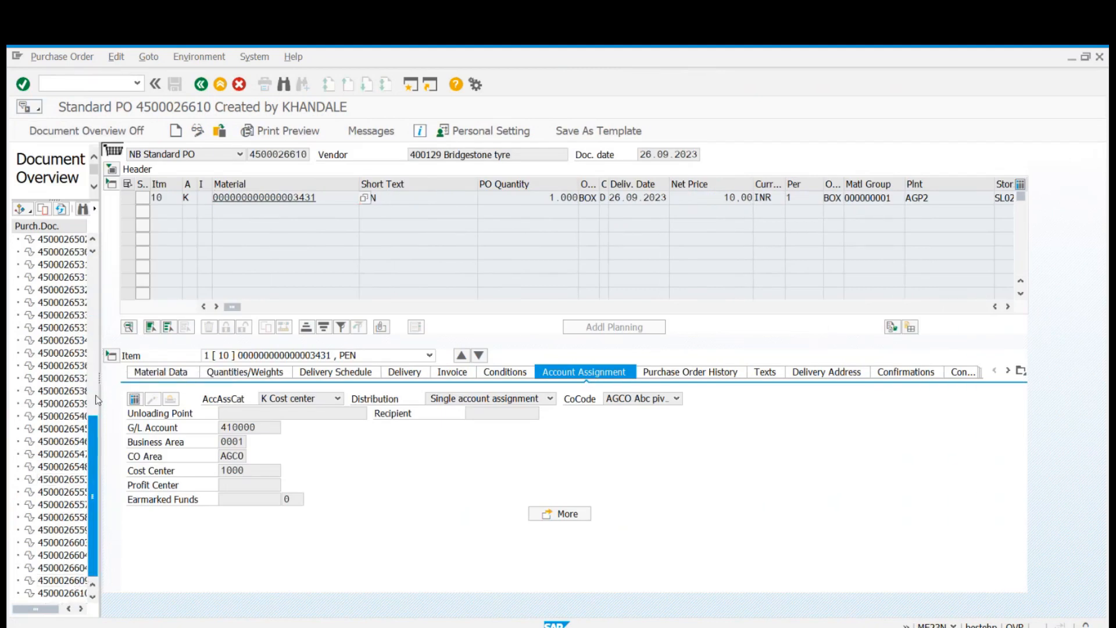
{"action": "left_click_drag", "start_coordinate": [100, 399], "coordinate": [167, 406]}
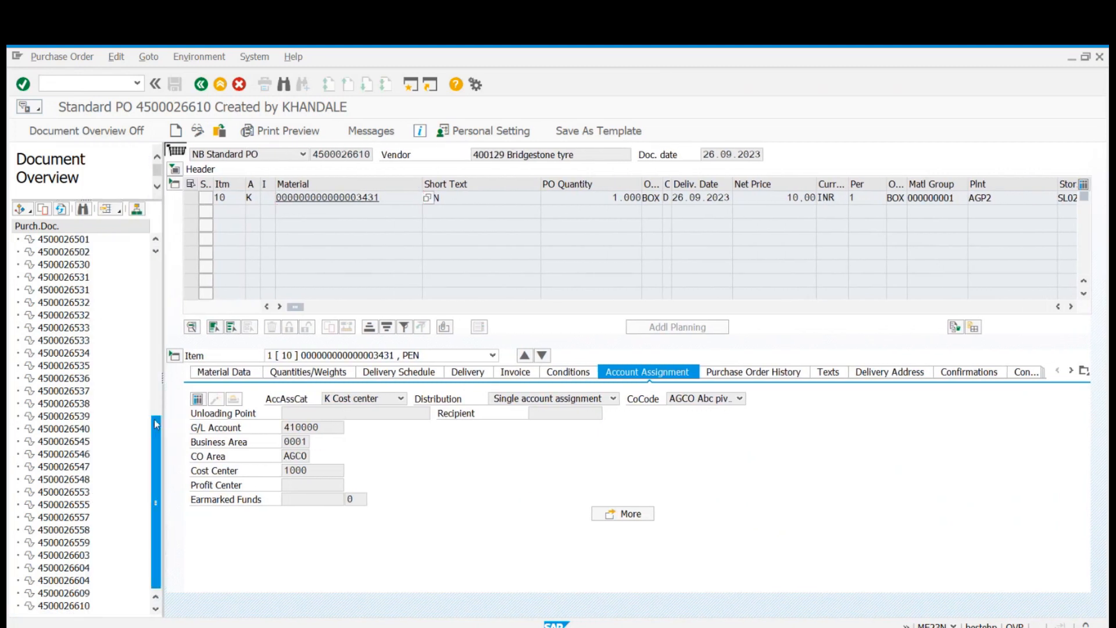
{"action": "double_click", "coordinate": [74, 595]}
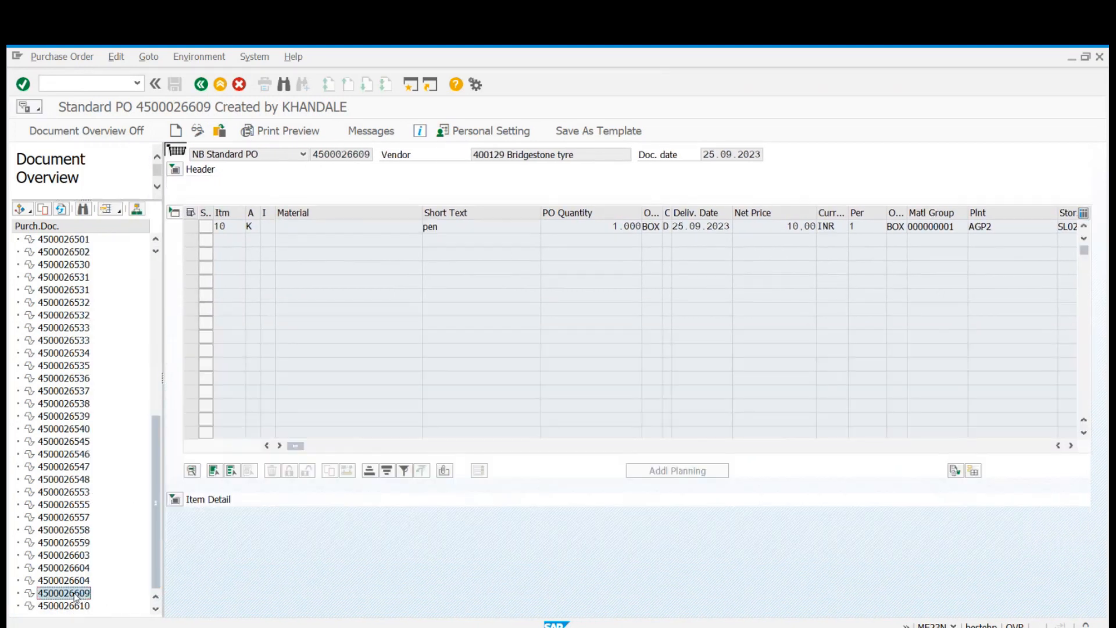
{"action": "double_click", "coordinate": [56, 582]}
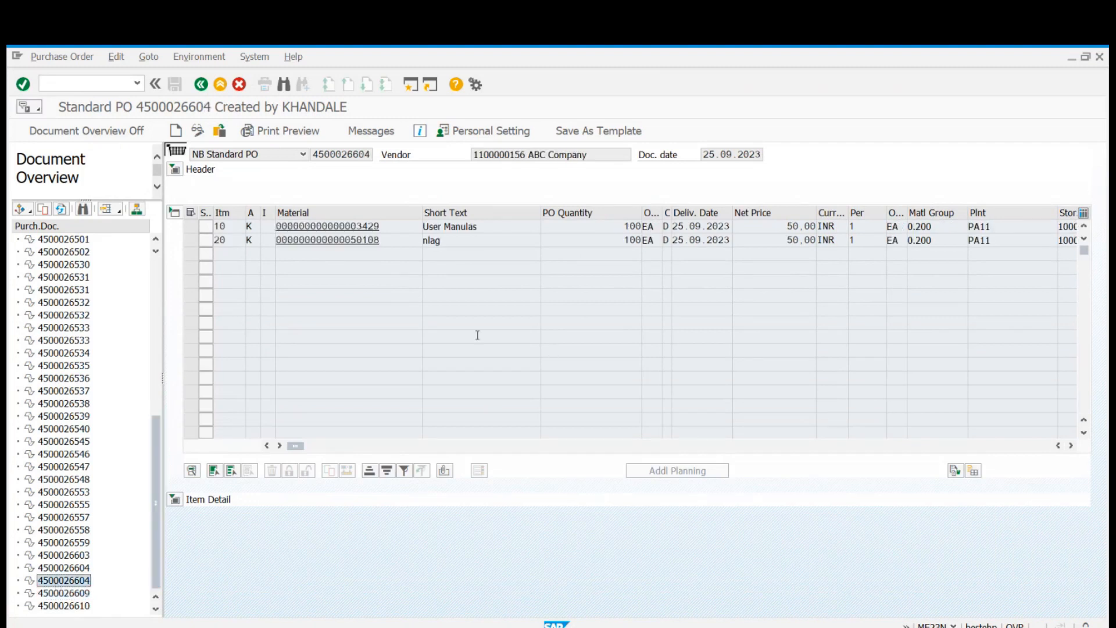
{"action": "left_click_drag", "start_coordinate": [399, 226], "coordinate": [276, 227]}
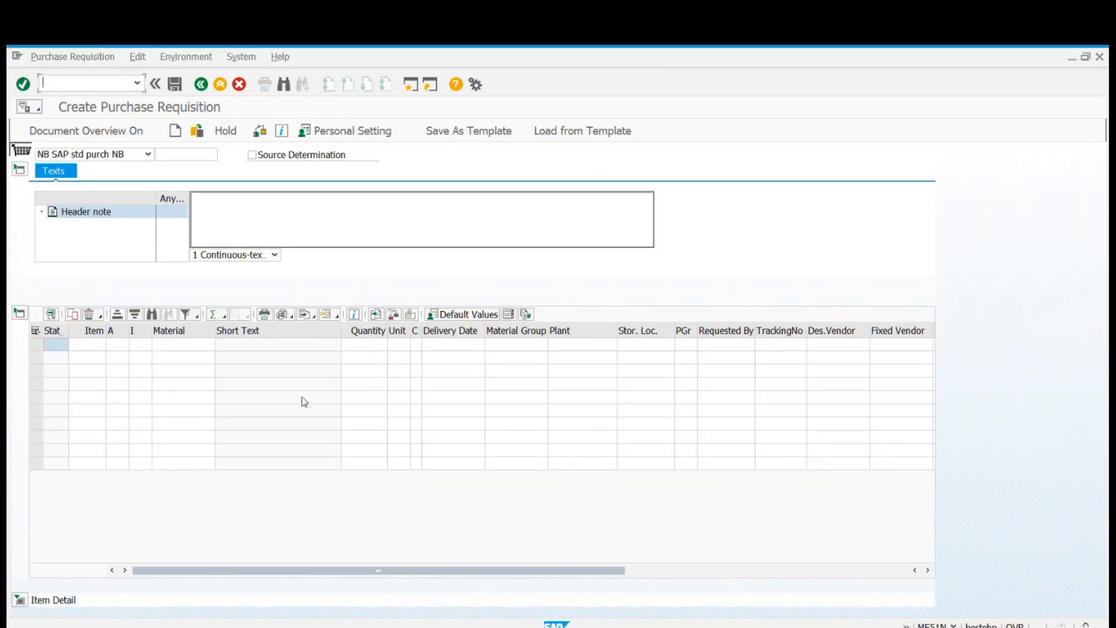
Add a requisition item with the copied material number, account assignment category K and plant PA11.
{"action": "left_click", "coordinate": [187, 345]}
{"action": "key", "text": "ctrl+v"}
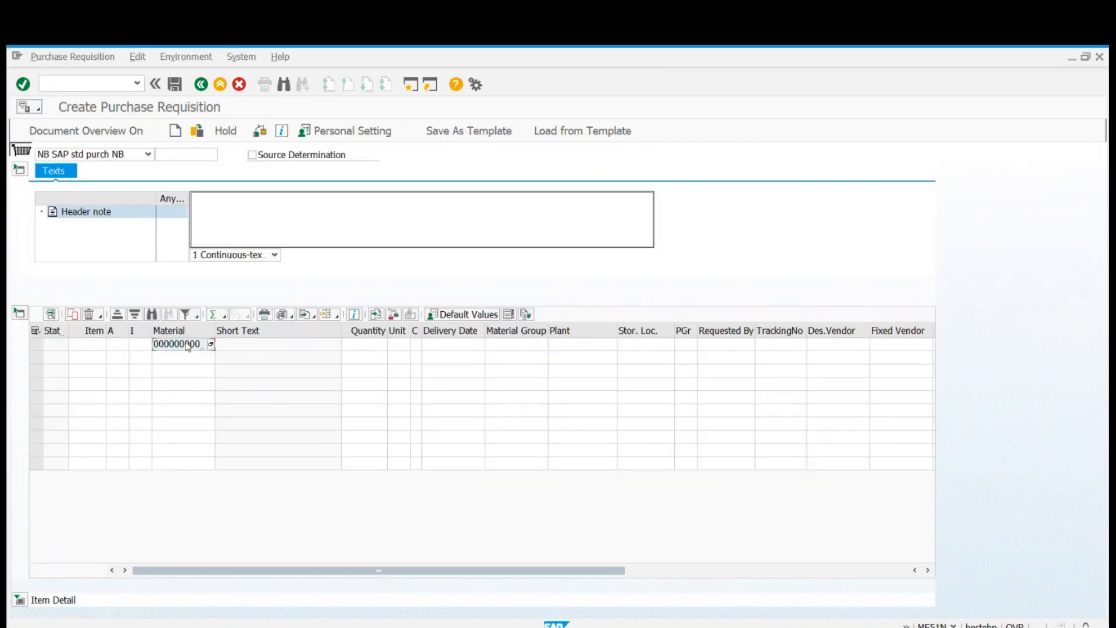
{"action": "key", "text": "shift+Tab"}
{"action": "key", "text": "shift+Tab"}
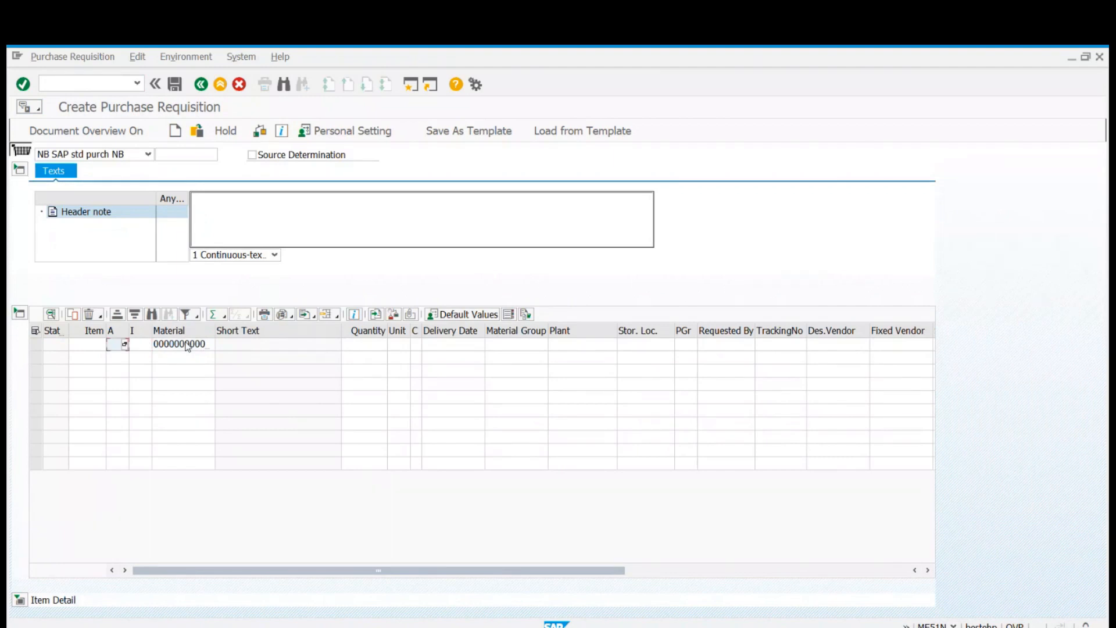
{"action": "type", "text": "K"}
{"action": "key", "text": "Return"}
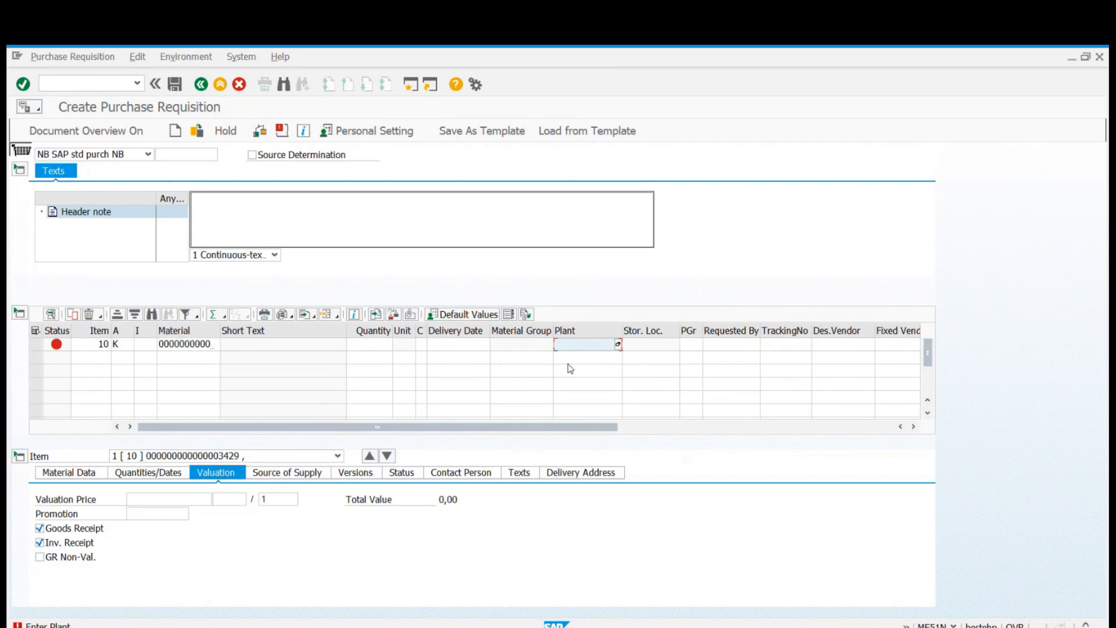
{"action": "type", "text": "PA11"}
{"action": "key", "text": "Return"}
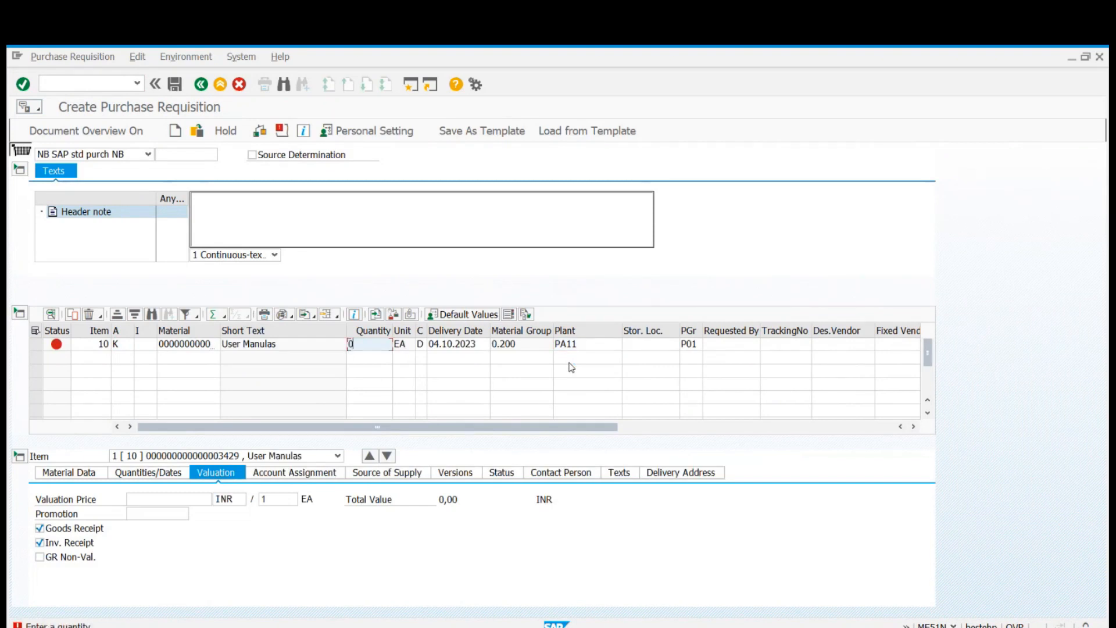
Set the User Manulas item's quantity to 1.000 EA and its valuation price to 15 INR.
{"action": "key", "text": "Delete"}
{"action": "key", "text": "Num_Lock"}
{"action": "type", "text": "1.00"}
{"action": "type", "text": "000"}
{"action": "key", "text": "Return"}
{"action": "type", "text": "15"}
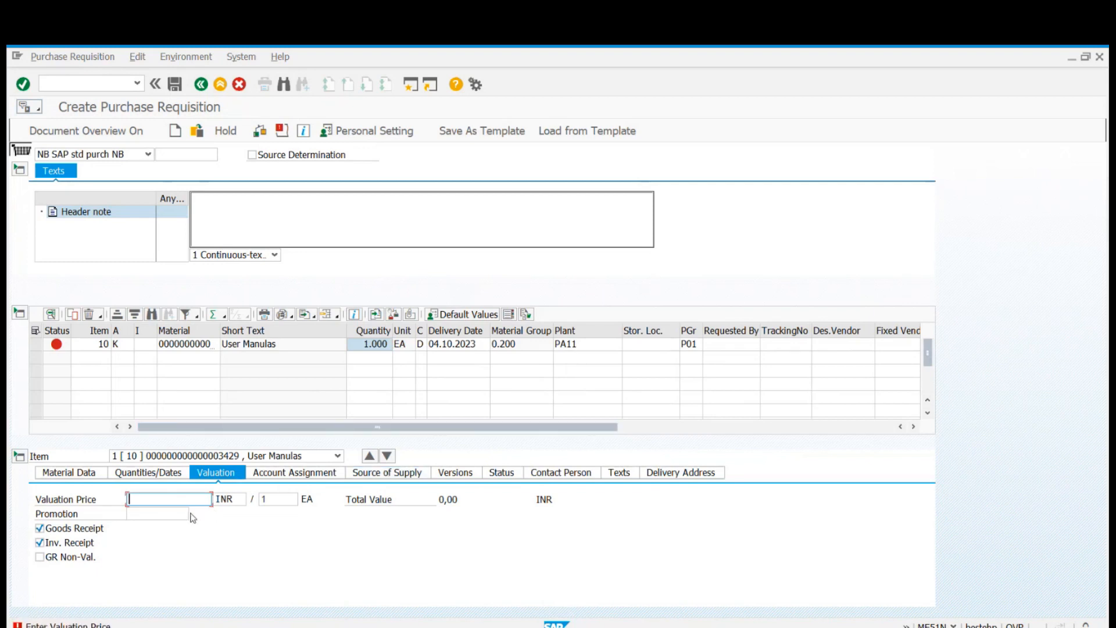
{"action": "key", "text": "Return"}
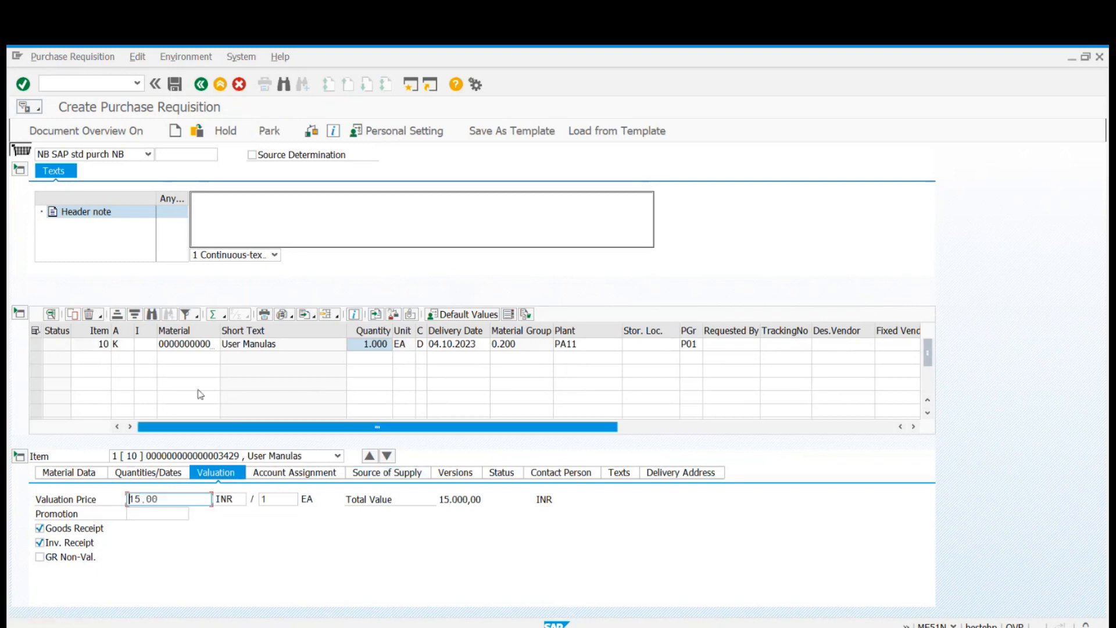
Try removing the account assignment category from item 10.
{"action": "left_click", "coordinate": [129, 346]}
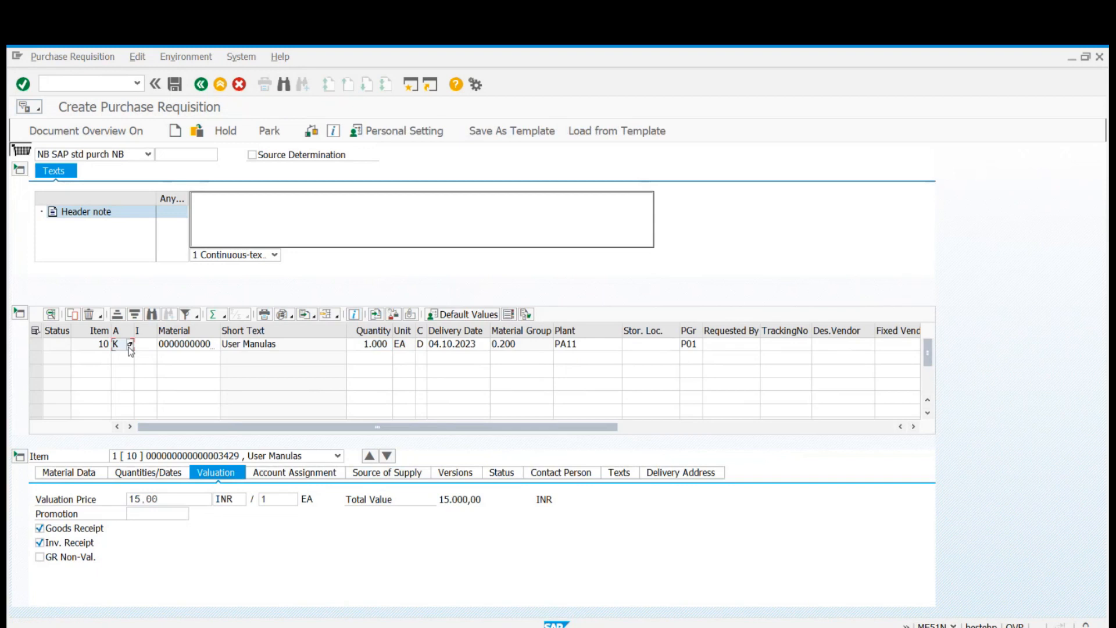
{"action": "key", "text": "BackSpace"}
{"action": "key", "text": "Return"}
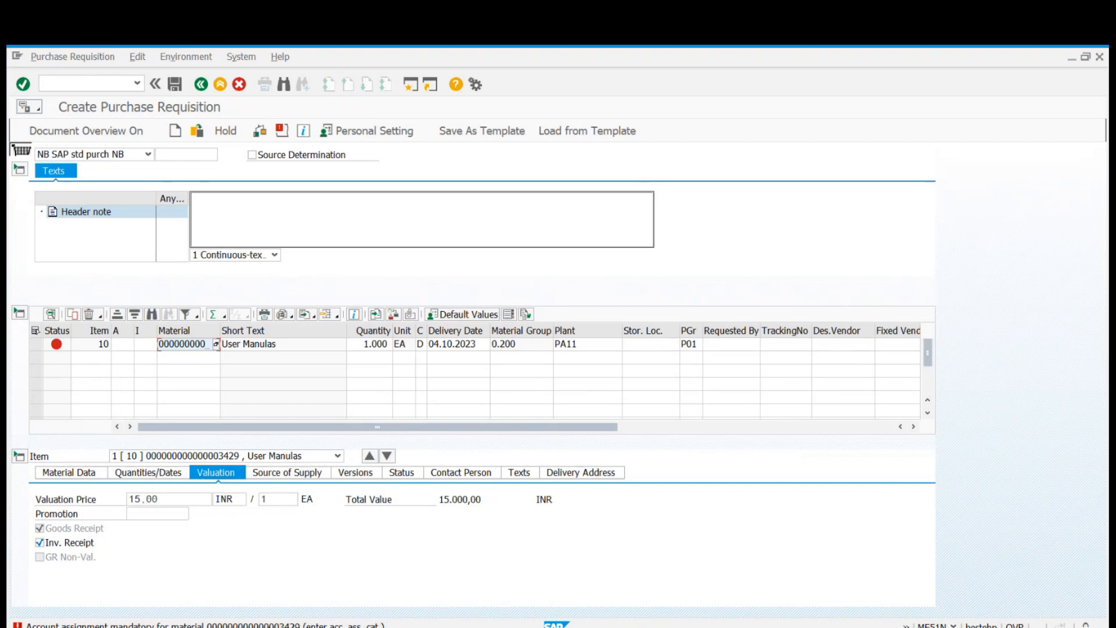
Assign account assignment category K (Cost center) to item 10 from the list of possible values.
{"action": "left_click", "coordinate": [196, 346]}
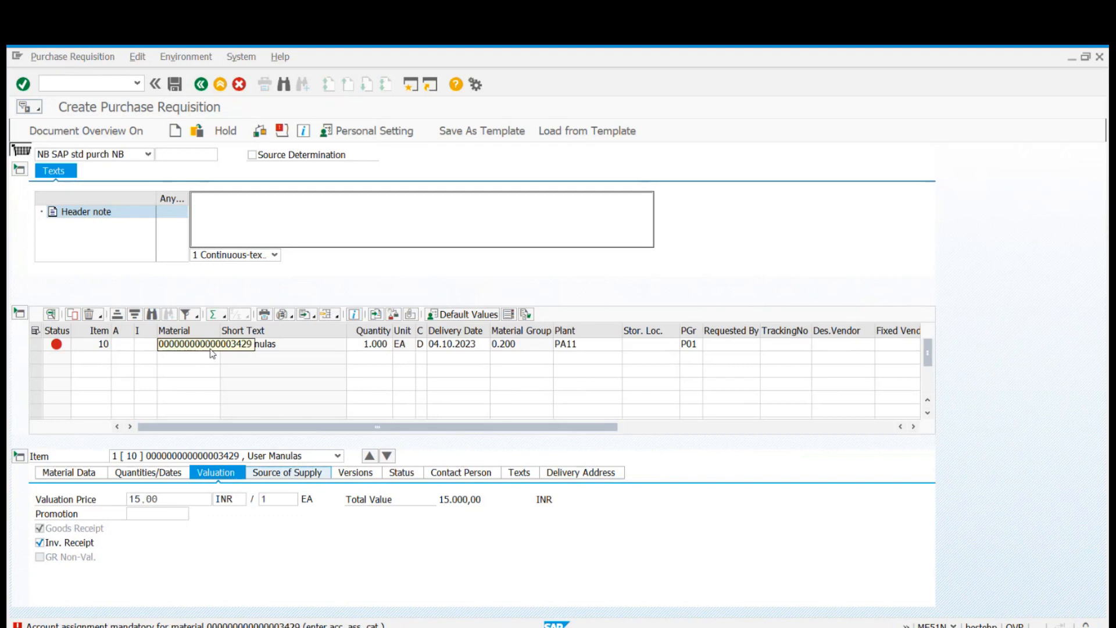
{"action": "left_click", "coordinate": [121, 346]}
{"action": "left_click", "coordinate": [130, 345]}
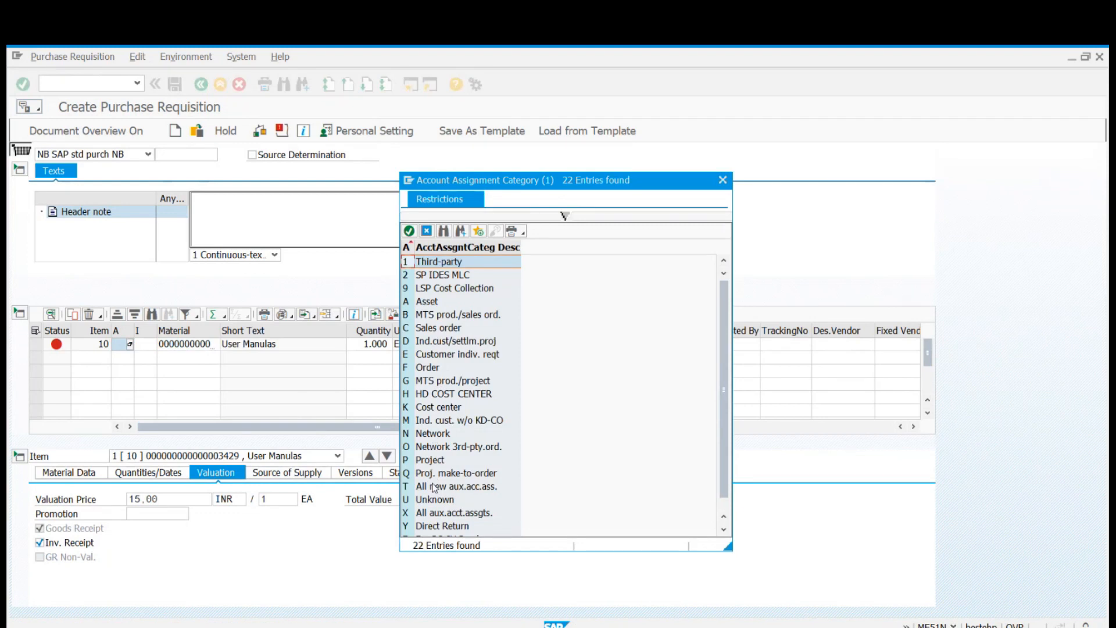
{"action": "scroll", "coordinate": [451, 492], "scroll_direction": "down", "scroll_amount": 1}
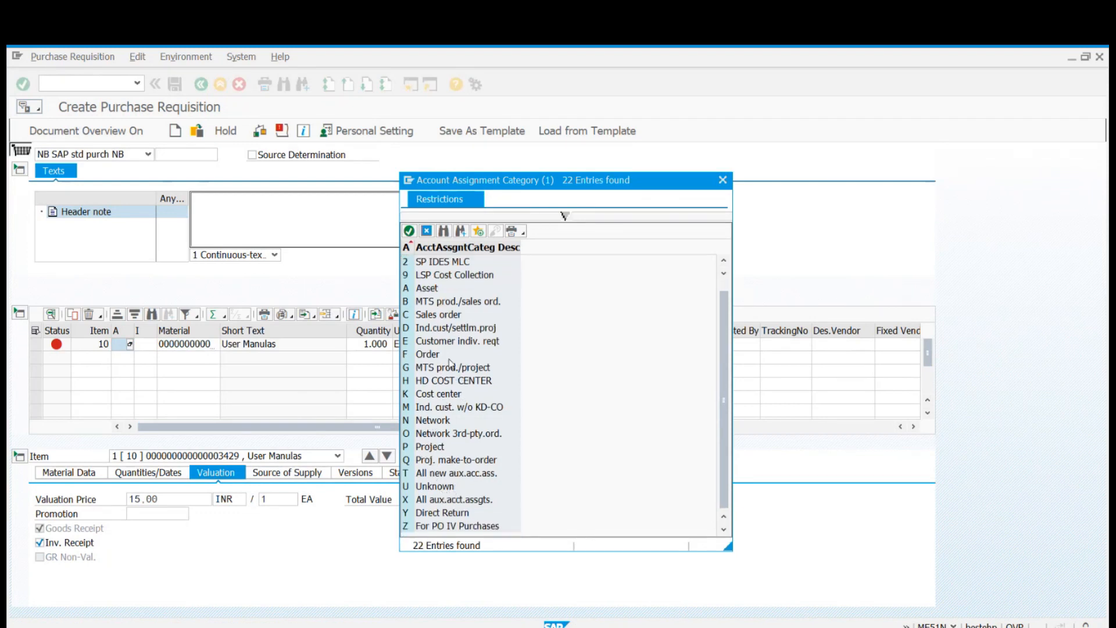
{"action": "double_click", "coordinate": [444, 394]}
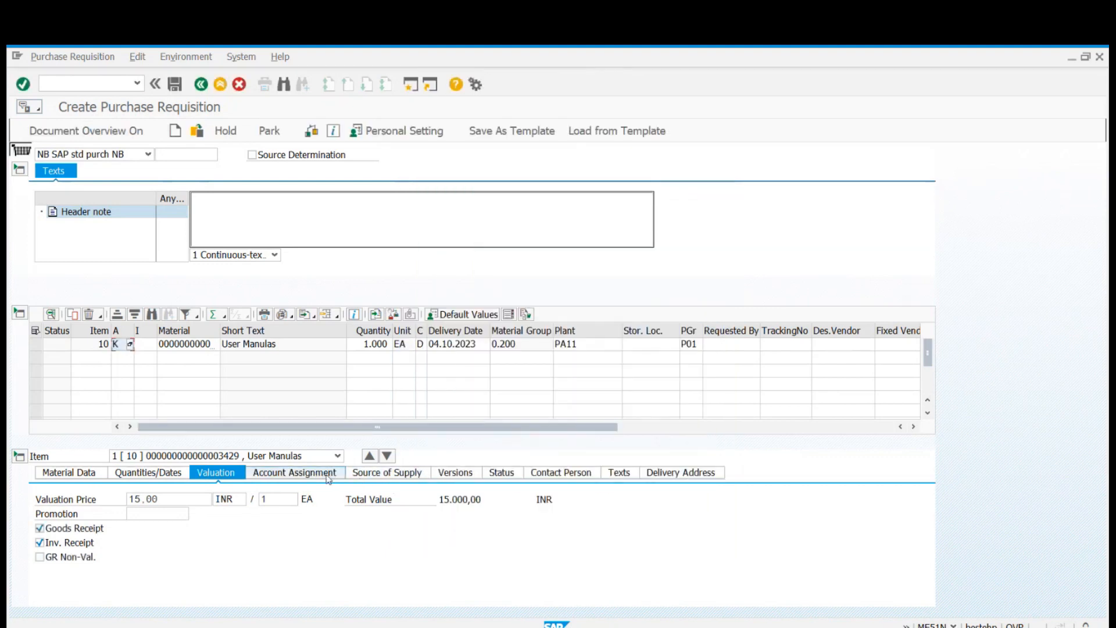
Set the cost center to 1000 in item 10's account assignment.
{"action": "left_click", "coordinate": [329, 473]}
{"action": "left_click_drag", "start_coordinate": [172, 428], "coordinate": [128, 432]}
{"action": "left_click", "coordinate": [129, 433]}
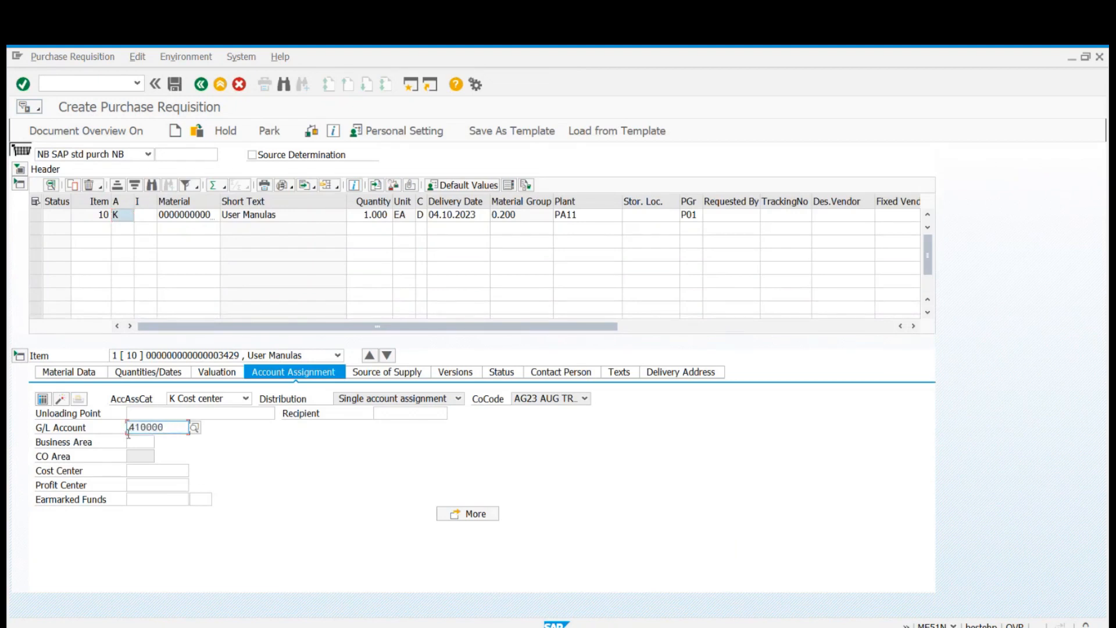
{"action": "left_click", "coordinate": [140, 469]}
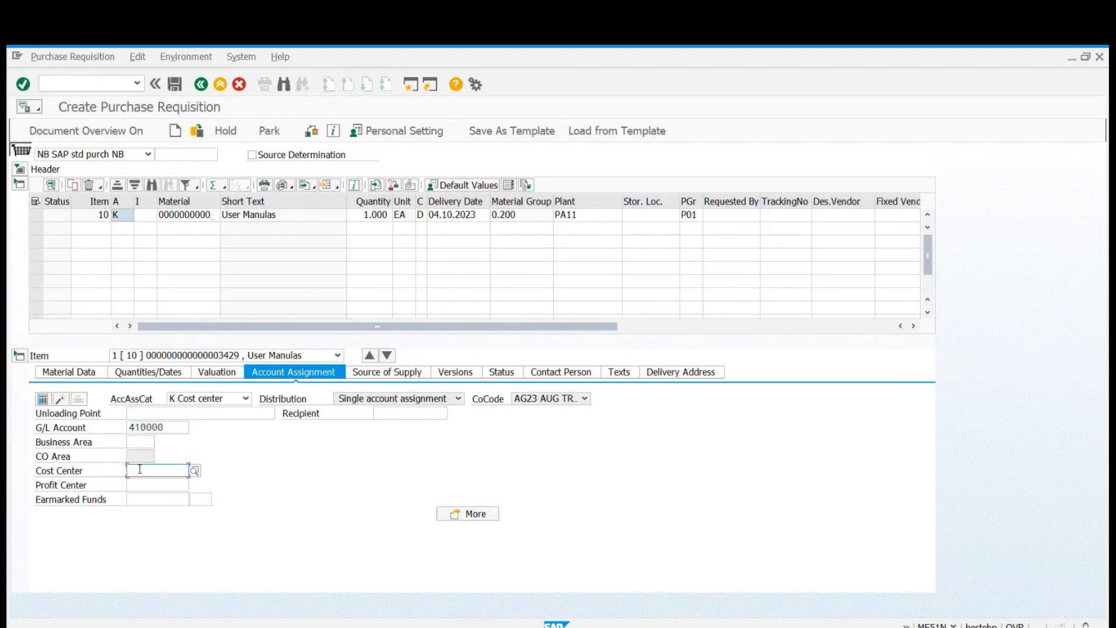
{"action": "type", "text": "1000"}
{"action": "key", "text": "Return"}
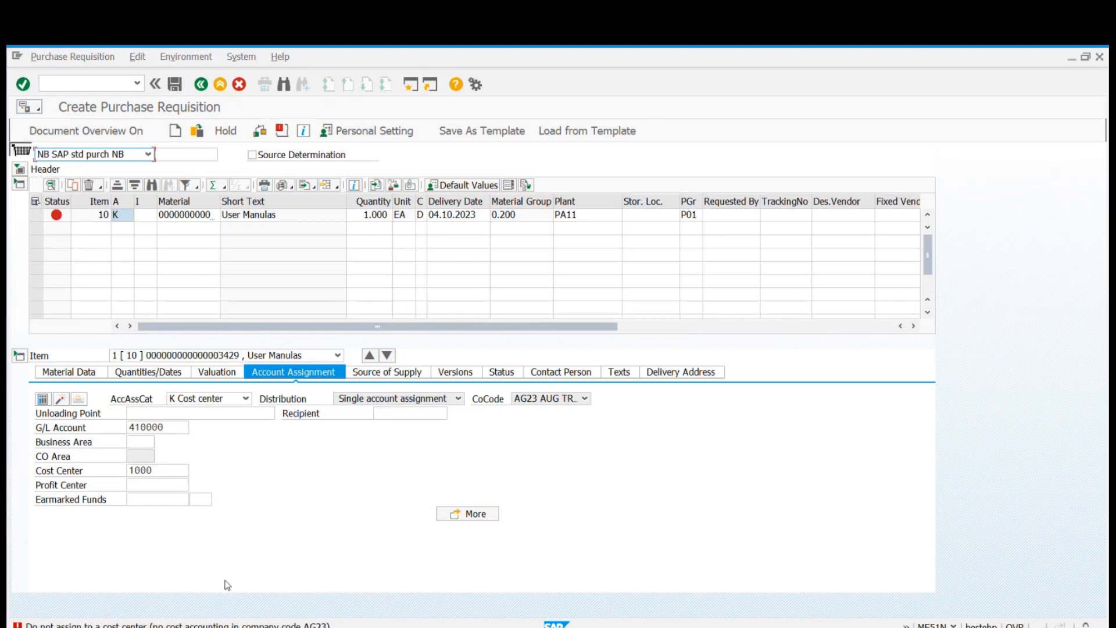
Set item 10's plant to AGP2.
{"action": "left_click", "coordinate": [176, 470]}
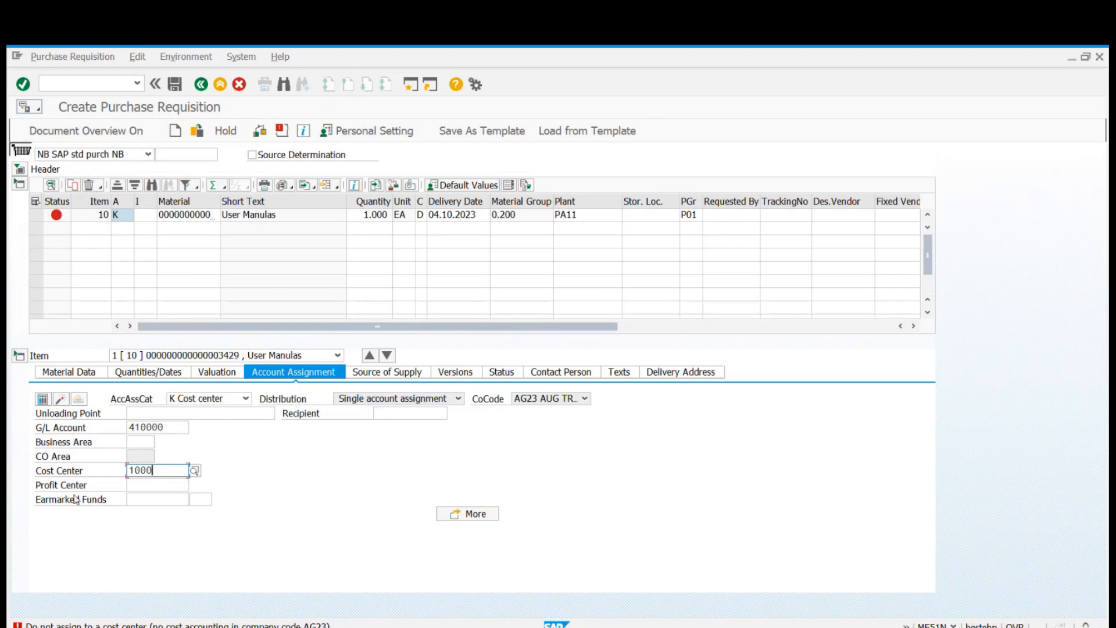
{"action": "left_click", "coordinate": [604, 219]}
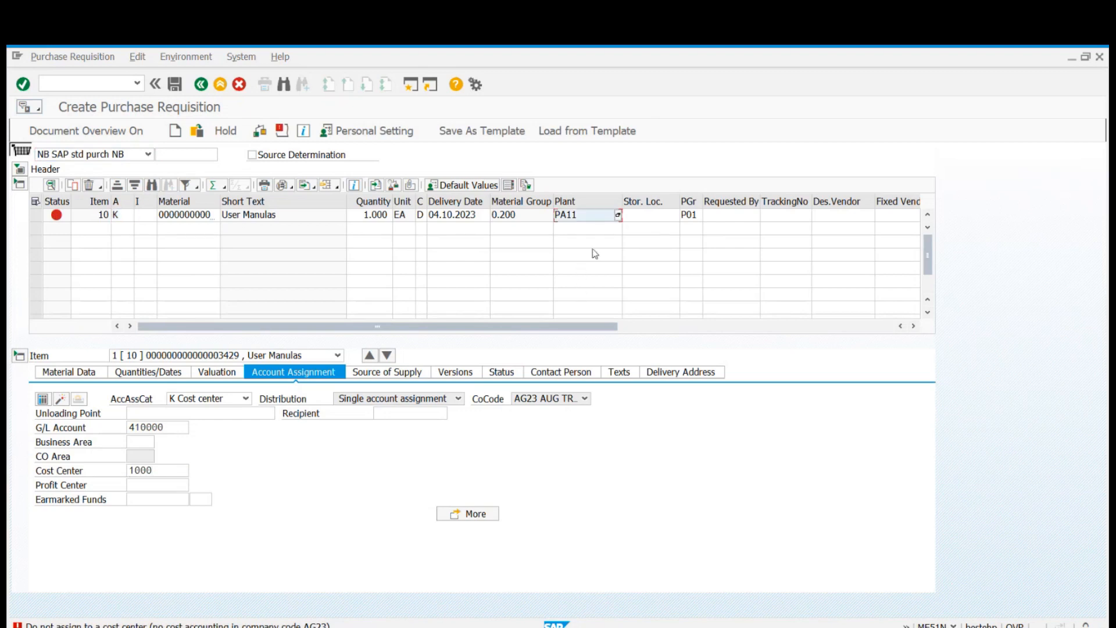
{"action": "key", "text": "BackSpace"}
{"action": "key", "text": "BackSpace"}
{"action": "key", "text": "BackSpace"}
{"action": "key", "text": "BackSpace"}
{"action": "type", "text": "AGP2"}
{"action": "key", "text": "Return"}
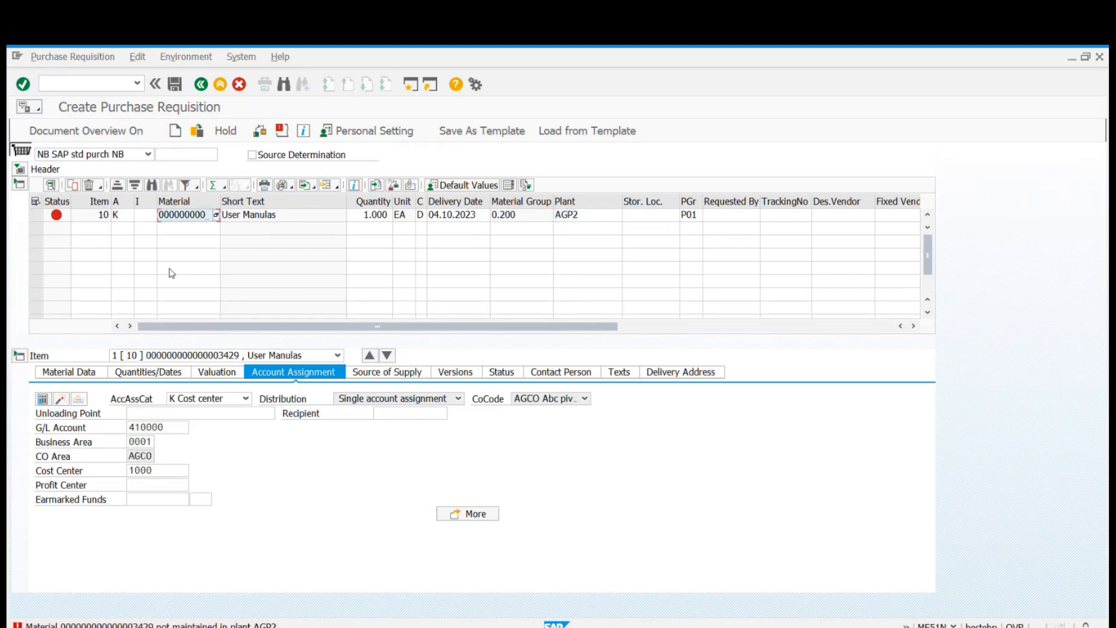
{"action": "key", "text": "BackSpace"}
{"action": "key", "text": "alt+Tab"}
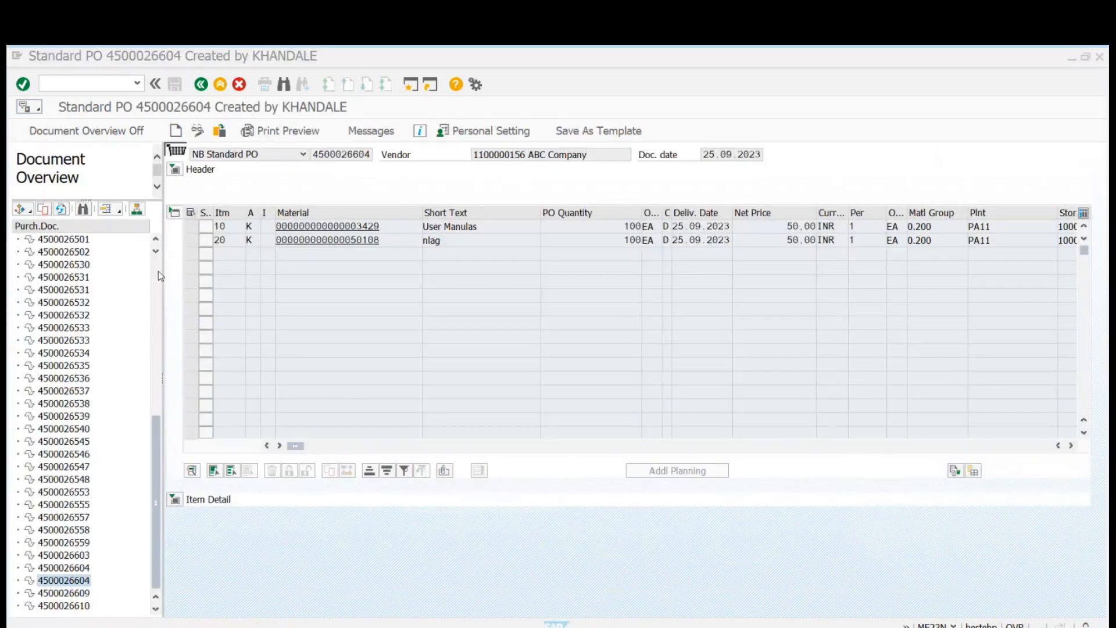
{"action": "double_click", "coordinate": [65, 605]}
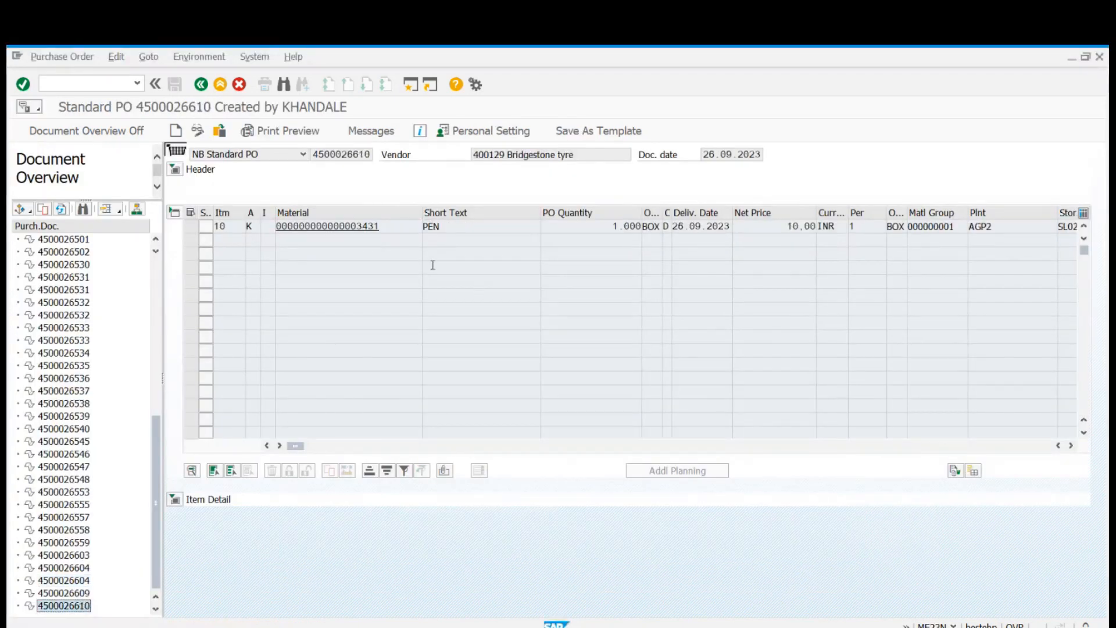
{"action": "left_click_drag", "start_coordinate": [399, 230], "coordinate": [274, 231]}
{"action": "left_click", "coordinate": [274, 231]}
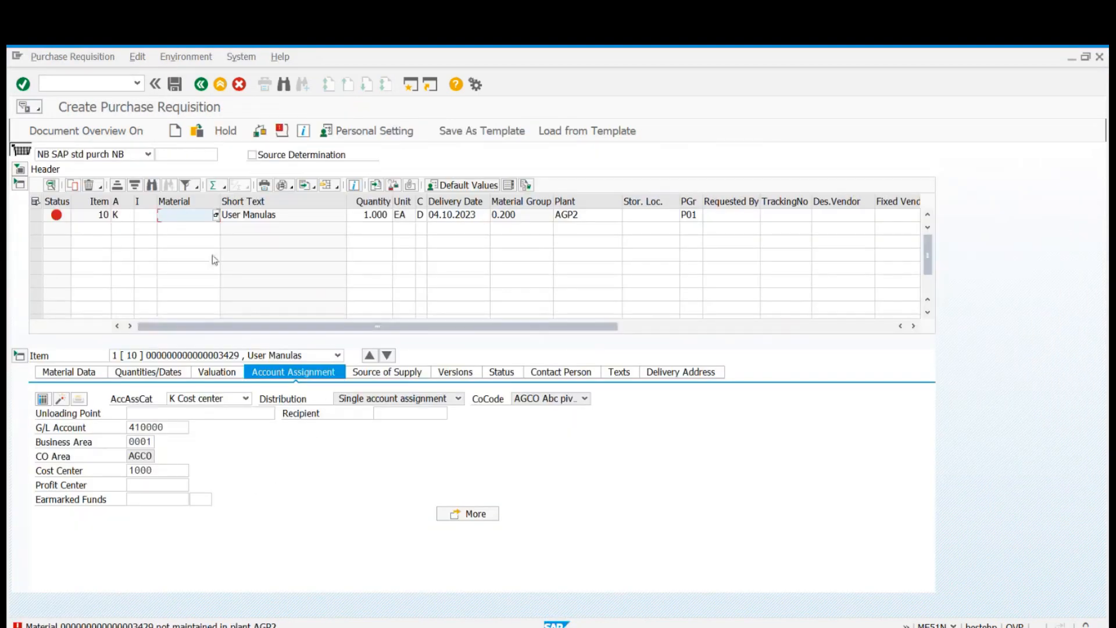
{"action": "key", "text": "ctrl+v"}
{"action": "key", "text": "Return"}
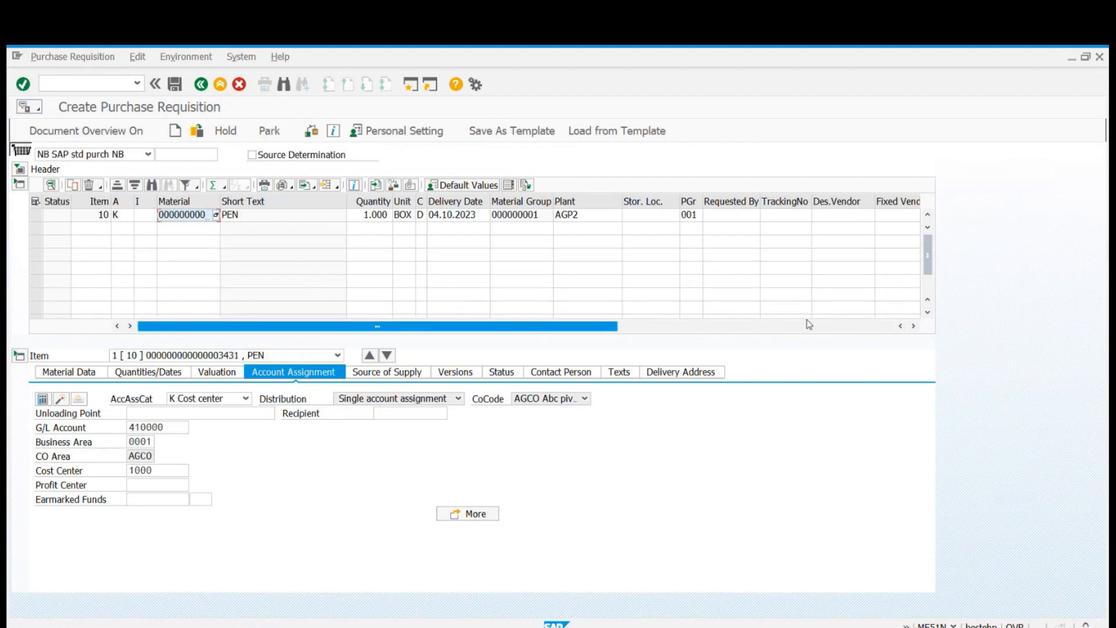
Check the G/L account and cost center in item 10's account assignment.
{"action": "left_click", "coordinate": [807, 325]}
{"action": "left_click_drag", "start_coordinate": [805, 326], "coordinate": [314, 325]}
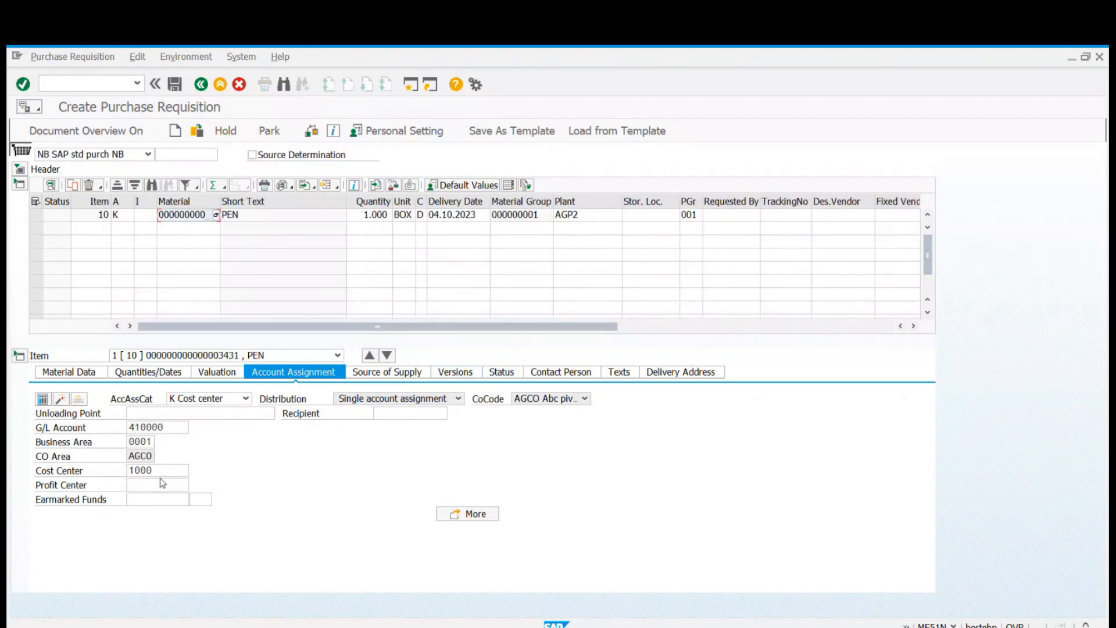
{"action": "left_click", "coordinate": [180, 469]}
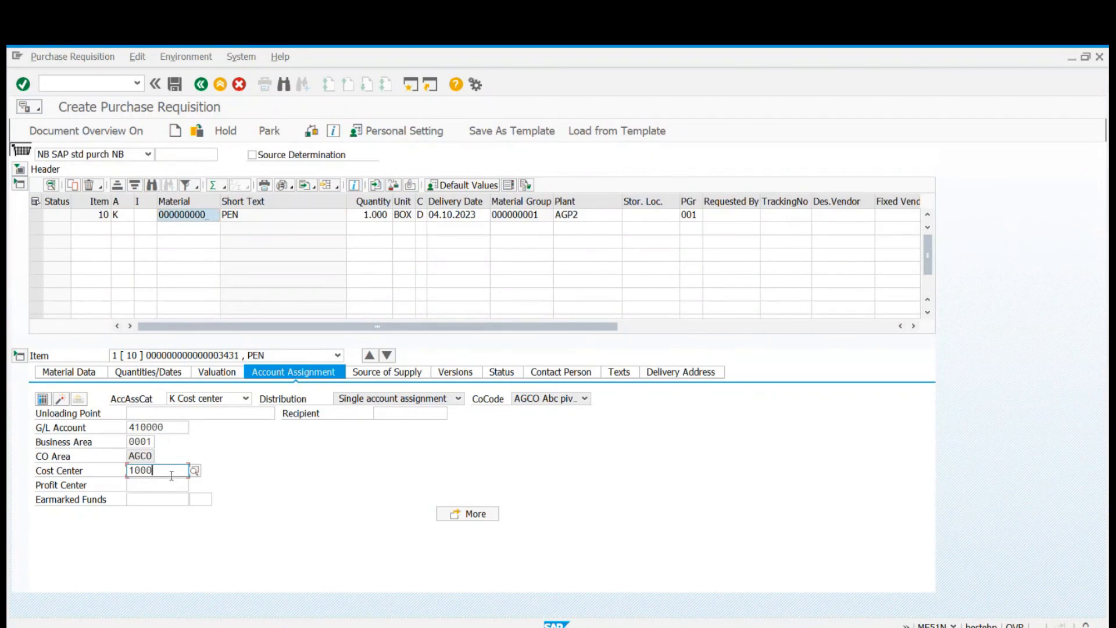
{"action": "key", "text": "Return"}
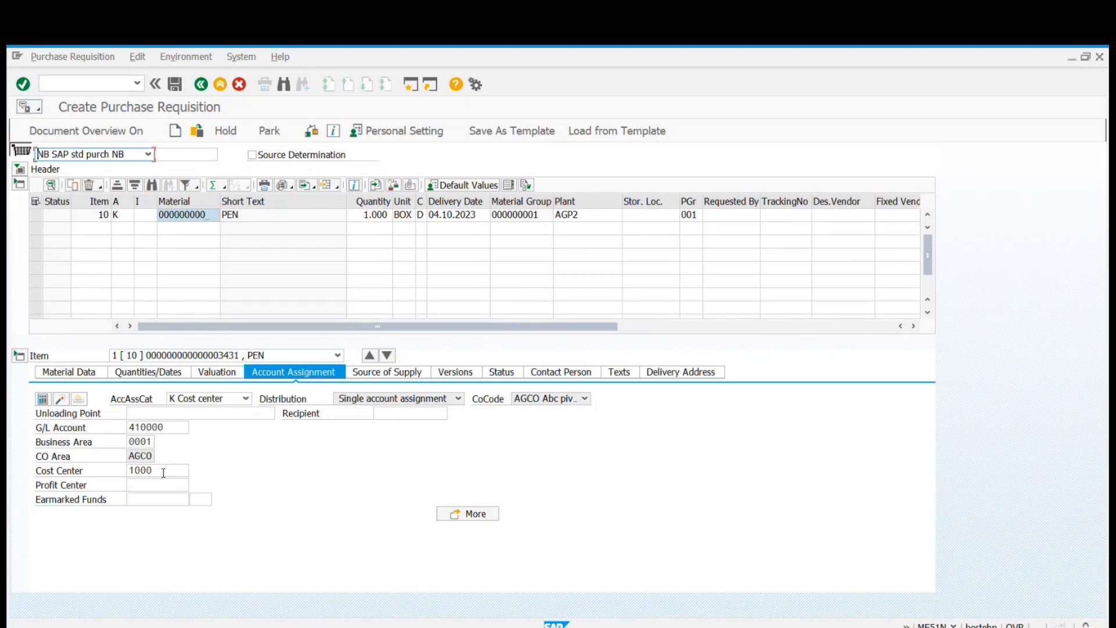
{"action": "left_click", "coordinate": [181, 470]}
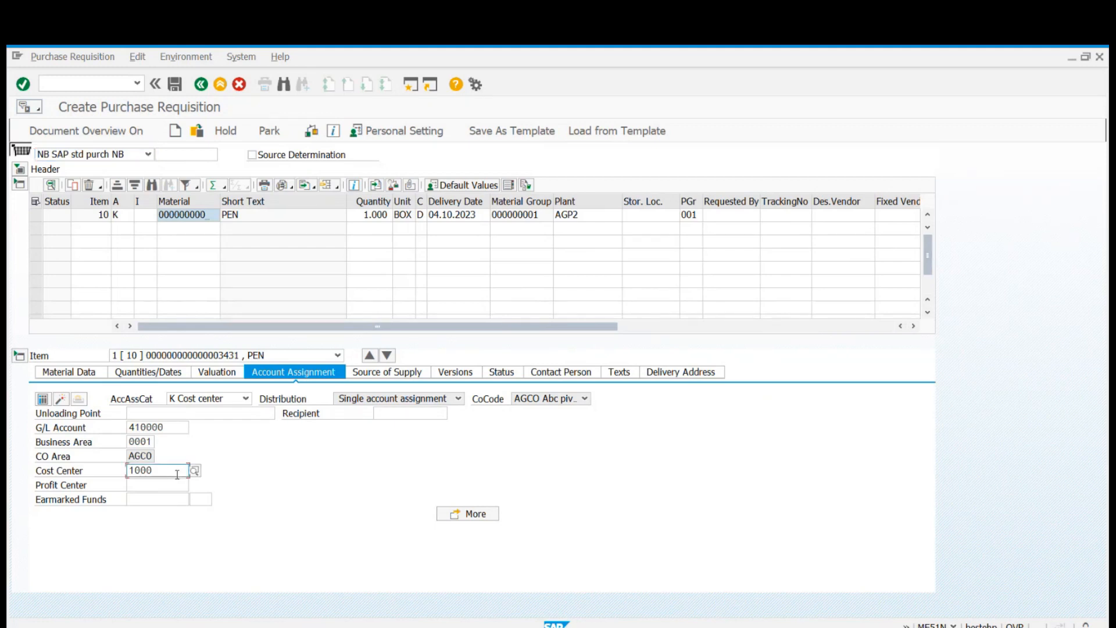
{"action": "left_click", "coordinate": [176, 425]}
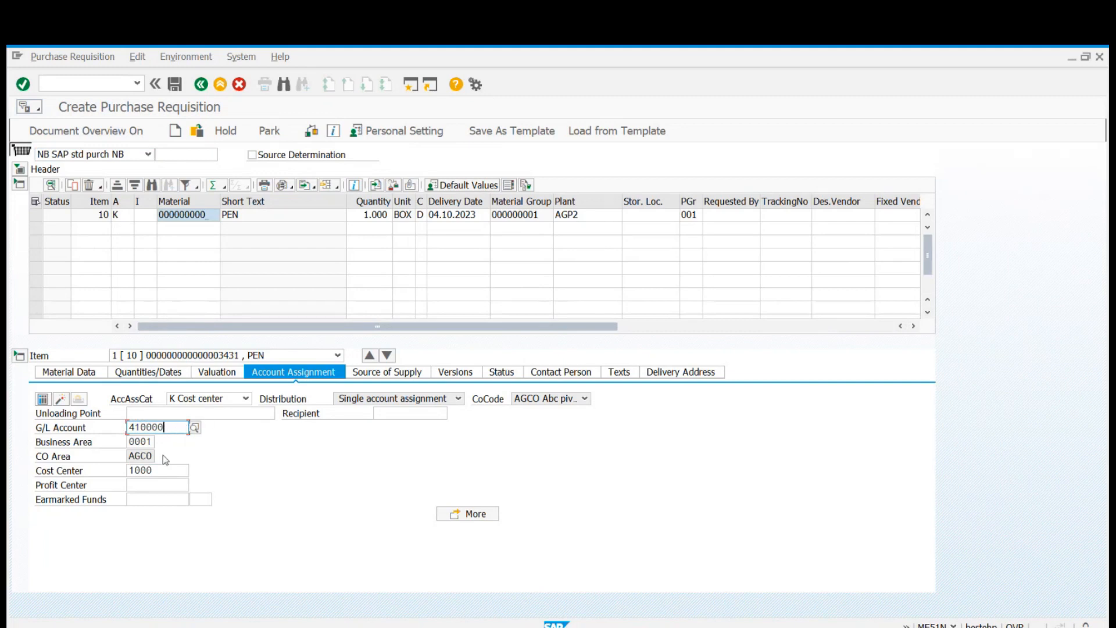
{"action": "left_click_drag", "start_coordinate": [165, 427], "coordinate": [129, 427]}
{"action": "left_click", "coordinate": [129, 426]}
Widen the Material column to show the full material number and save the purchase requisition.
{"action": "left_click_drag", "start_coordinate": [220, 201], "coordinate": [281, 201]}
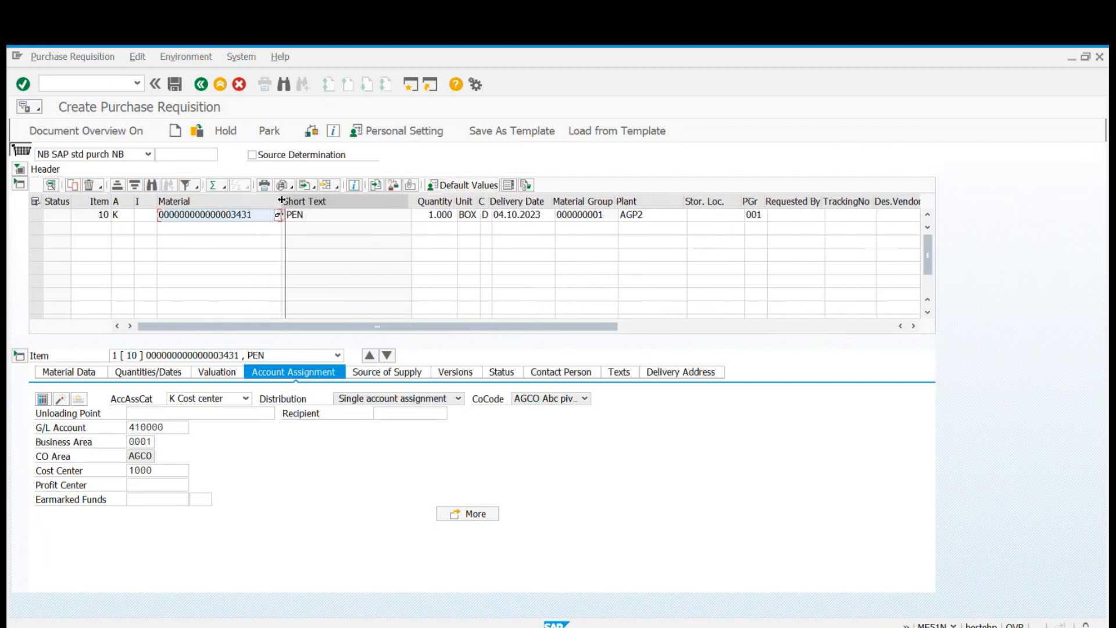
{"action": "left_click", "coordinate": [174, 430]}
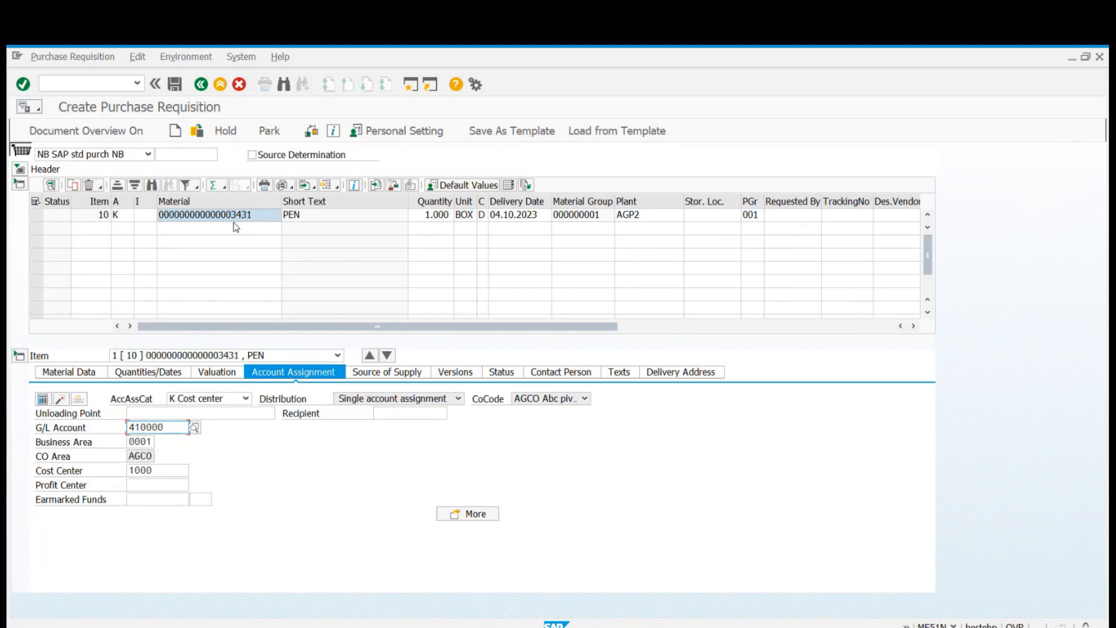
{"action": "left_click", "coordinate": [176, 88]}
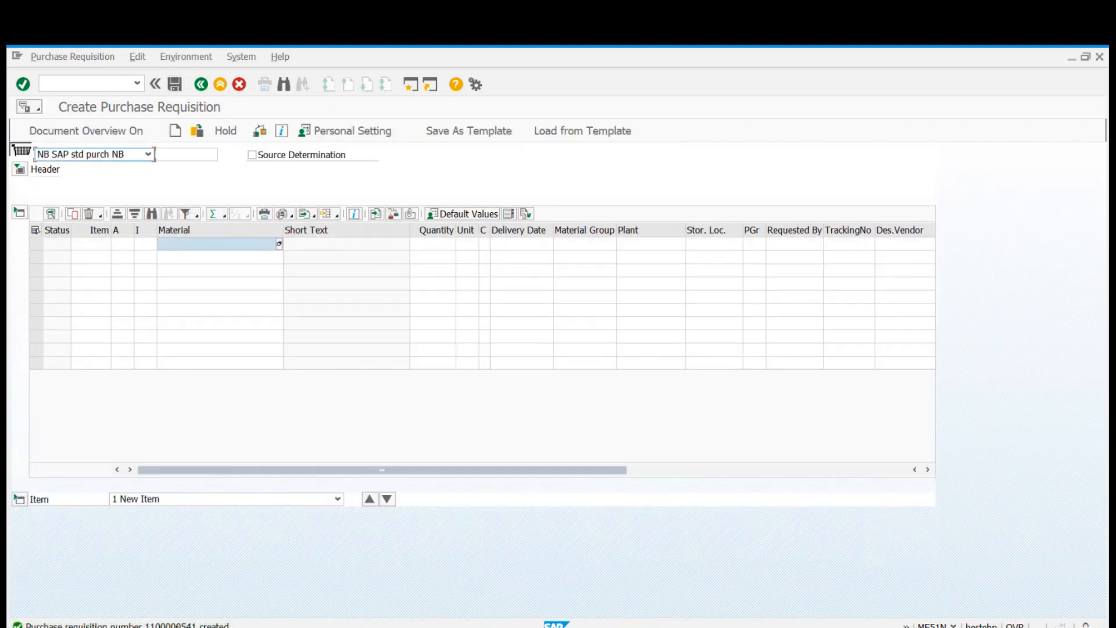
Copy the new requisition's number from the creation message's details and open that requisition for display.
{"action": "double_click", "coordinate": [169, 625]}
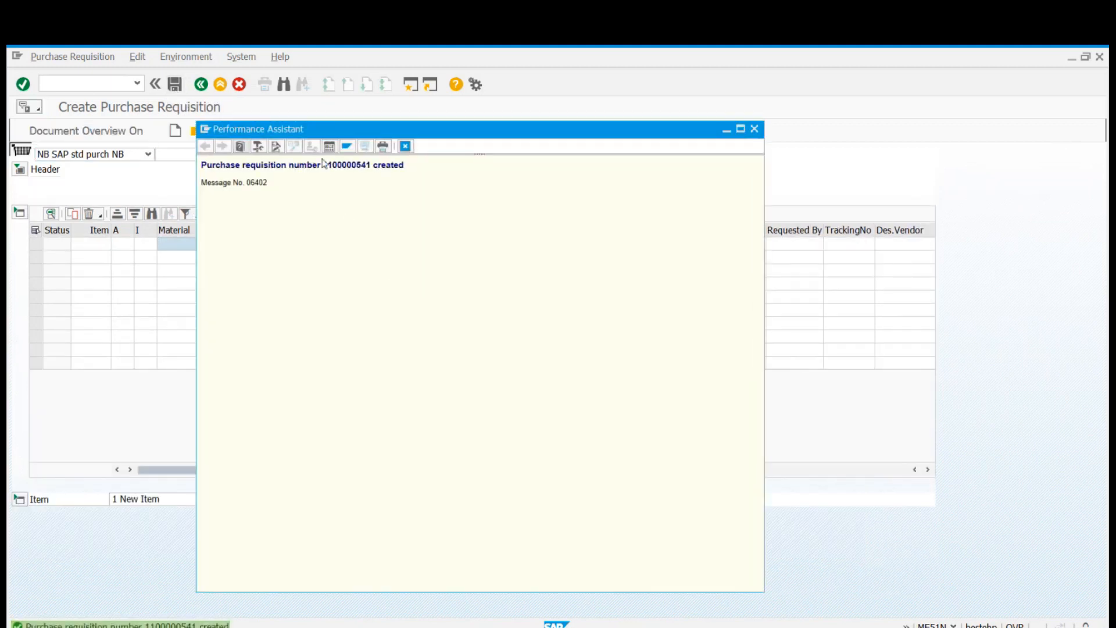
{"action": "left_click_drag", "start_coordinate": [323, 165], "coordinate": [375, 165]}
{"action": "left_click", "coordinate": [372, 213]}
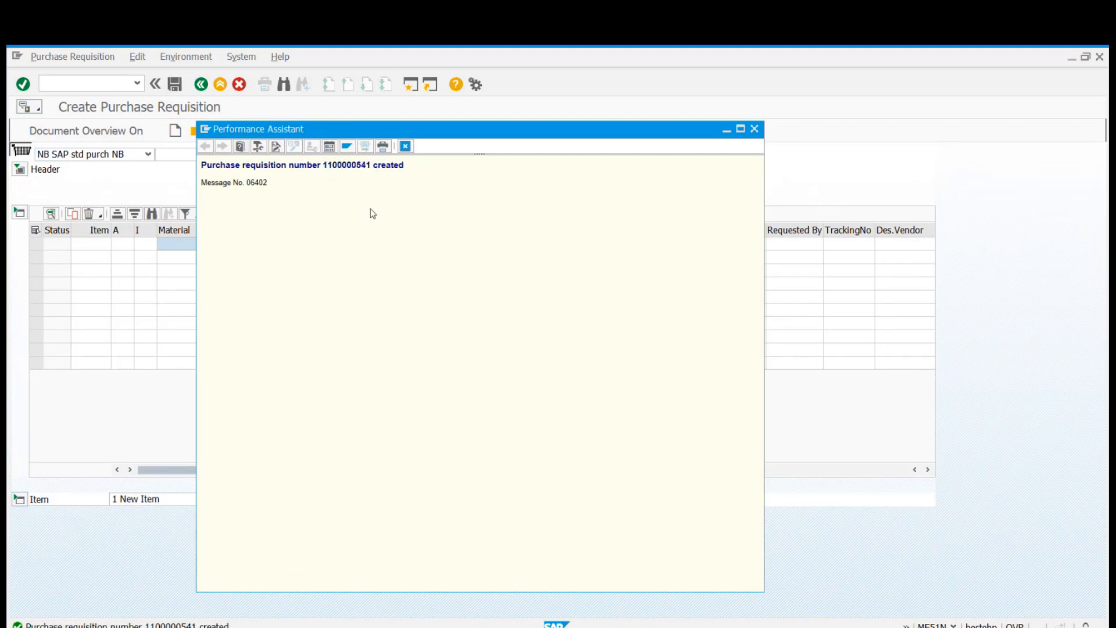
{"action": "left_click_drag", "start_coordinate": [323, 164], "coordinate": [372, 166]}
{"action": "left_click", "coordinate": [405, 146]}
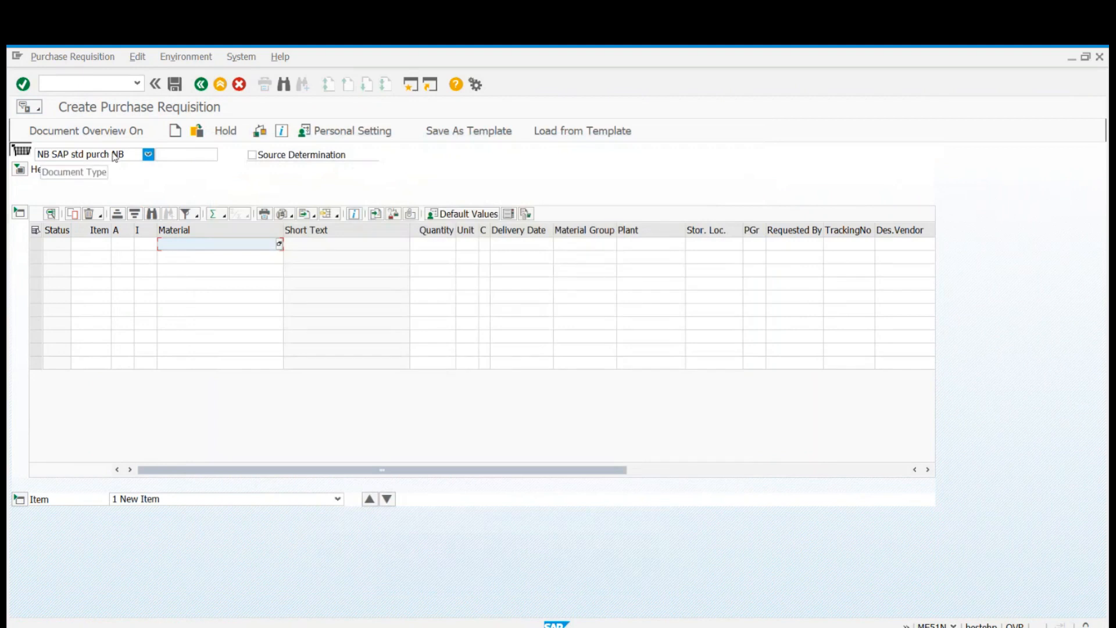
{"action": "left_click", "coordinate": [199, 131]}
{"action": "key", "text": "Return"}
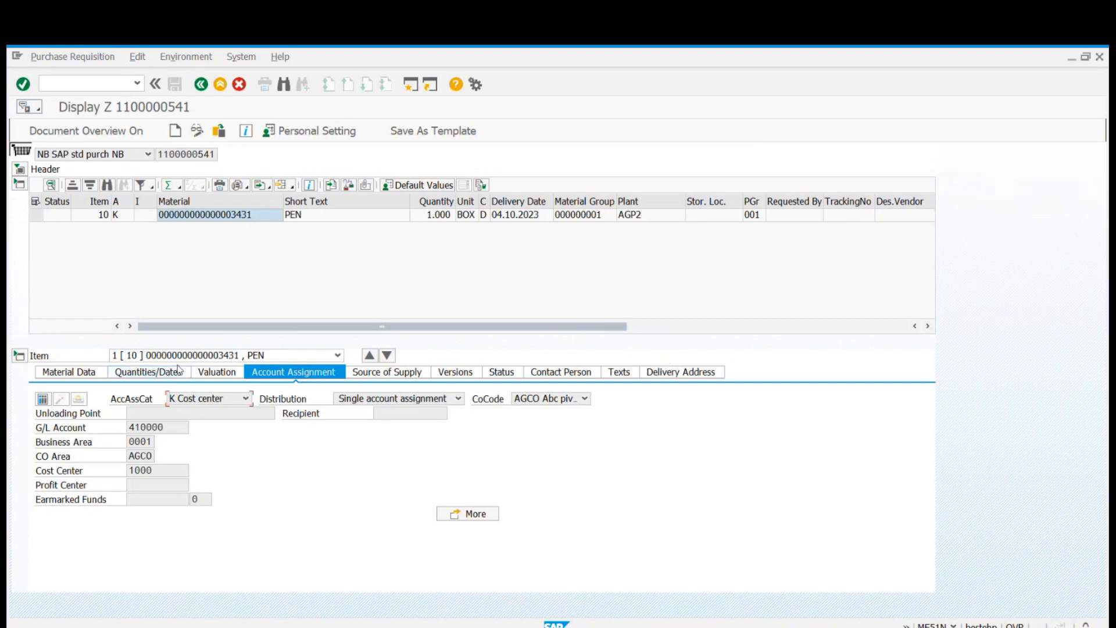
Review item 10's material data, quantities, delivery, request and release dates, and goods receipt processing time with the item overview collapsed.
{"action": "left_click", "coordinate": [65, 371]}
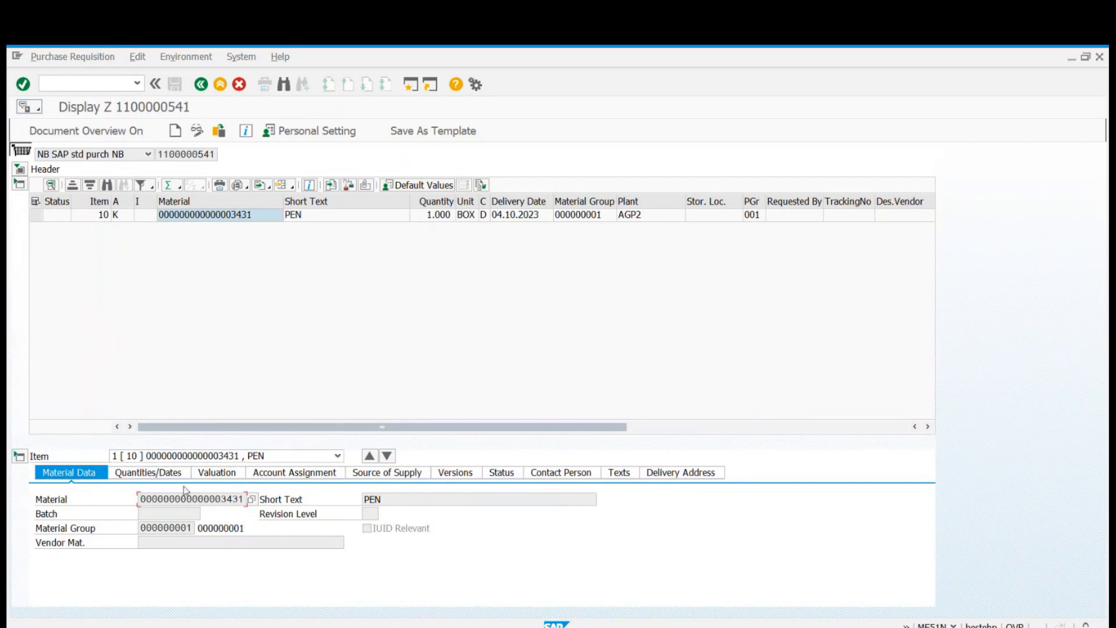
{"action": "left_click", "coordinate": [147, 472]}
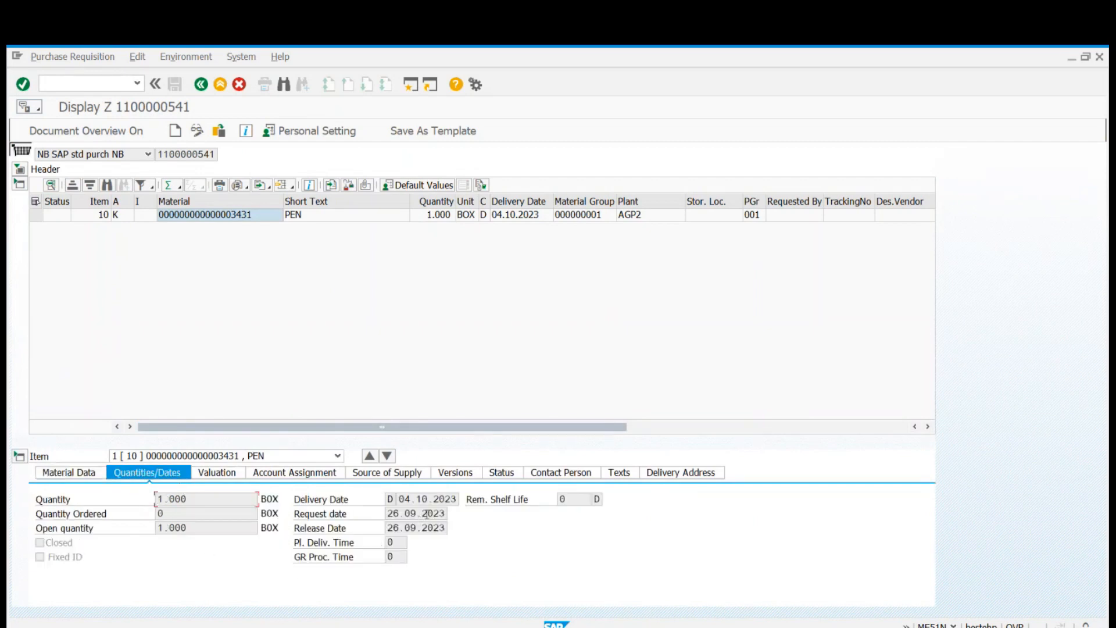
{"action": "left_click", "coordinate": [19, 184]}
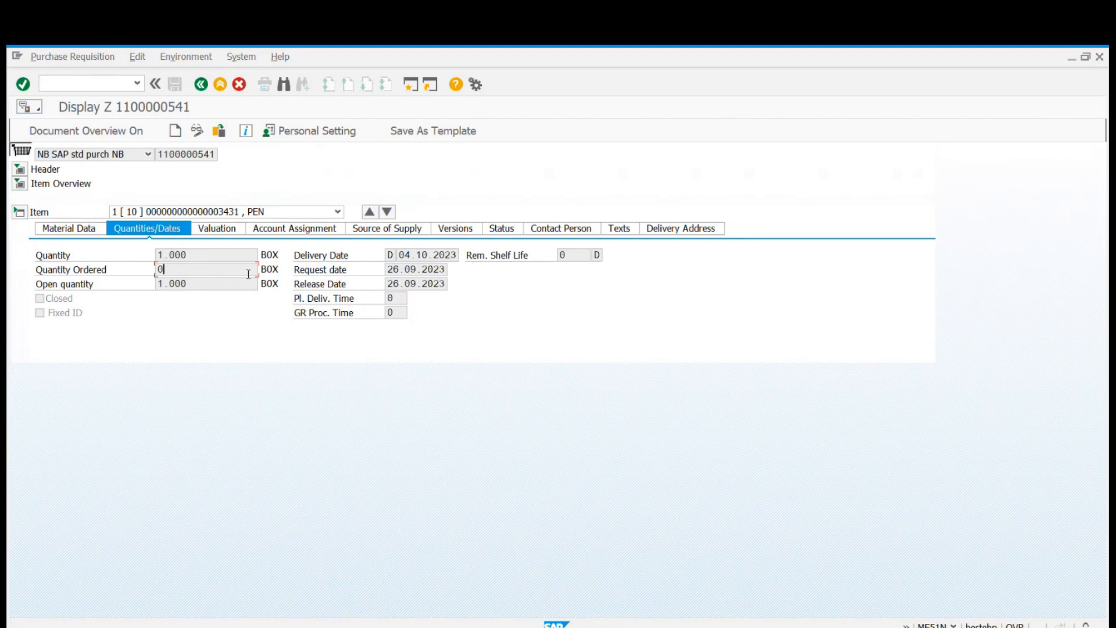
{"action": "left_click", "coordinate": [420, 255]}
{"action": "left_click", "coordinate": [422, 270]}
{"action": "left_click", "coordinate": [418, 287]}
{"action": "left_click", "coordinate": [399, 316]}
{"action": "left_click", "coordinate": [69, 298]}
Examine the valuation price in item 10's valuation data.
{"action": "left_click", "coordinate": [225, 233]}
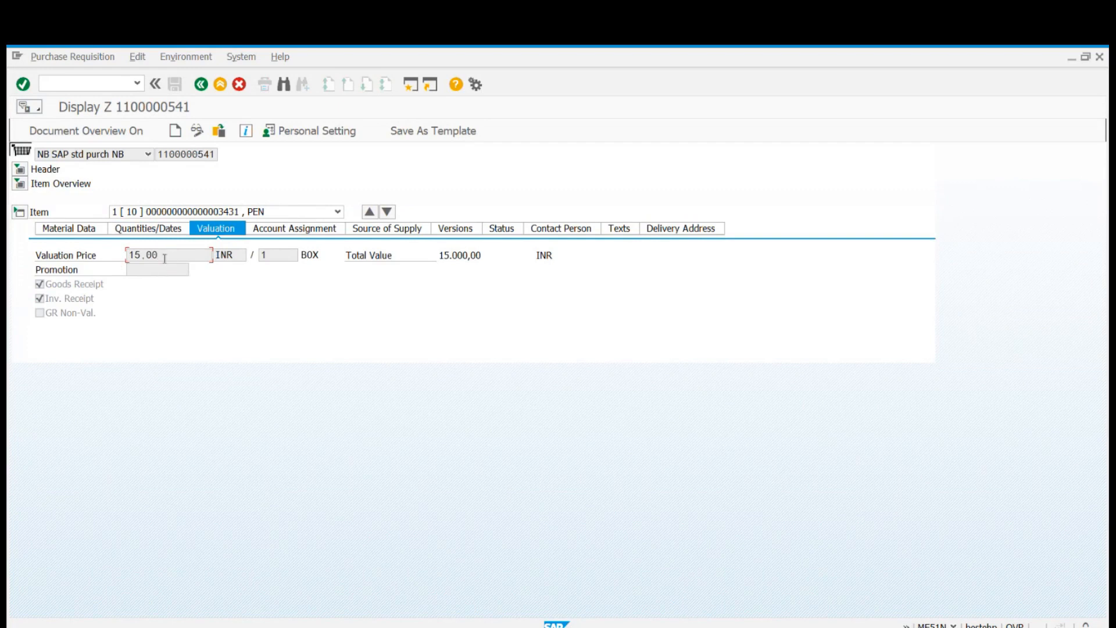
{"action": "left_click_drag", "start_coordinate": [158, 256], "coordinate": [78, 256]}
{"action": "left_click_drag", "start_coordinate": [159, 258], "coordinate": [135, 257]}
{"action": "left_click", "coordinate": [136, 256]}
{"action": "left_click_drag", "start_coordinate": [167, 256], "coordinate": [131, 255]}
{"action": "left_click", "coordinate": [143, 254]}
Switch to the Excel workbook and enter "VALUATION PRICE IN PR" in cell B63 of the Consumable Material Procurement sheet.
{"action": "mouse_move", "coordinate": [761, 625]}
{"action": "left_click", "coordinate": [760, 587]}
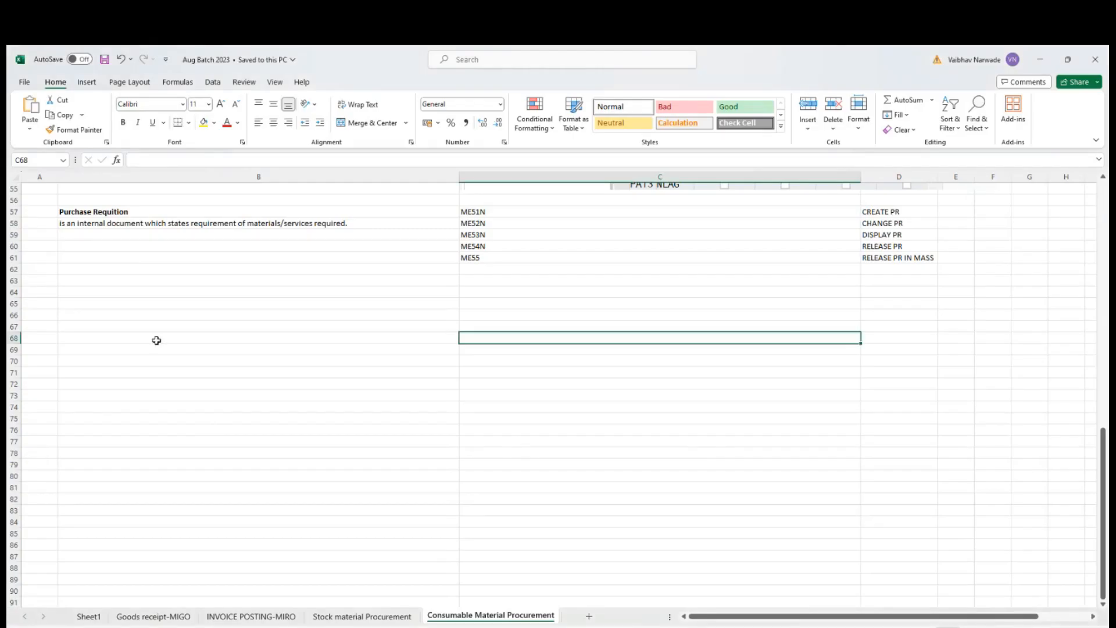
{"action": "left_click", "coordinate": [120, 277]}
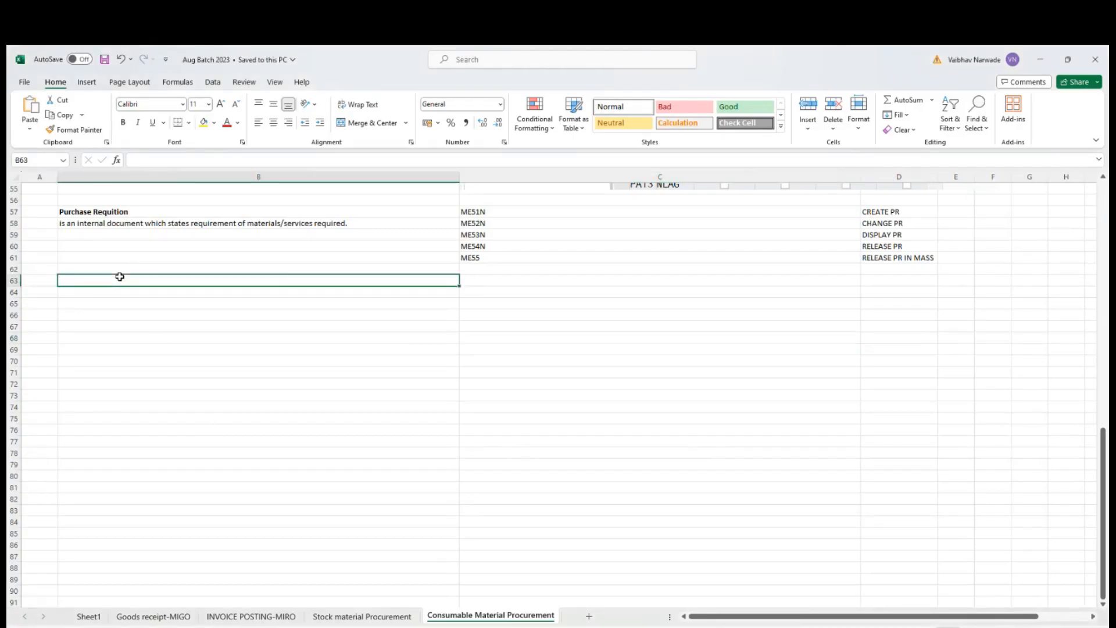
{"action": "type", "text": "VALUATION "}
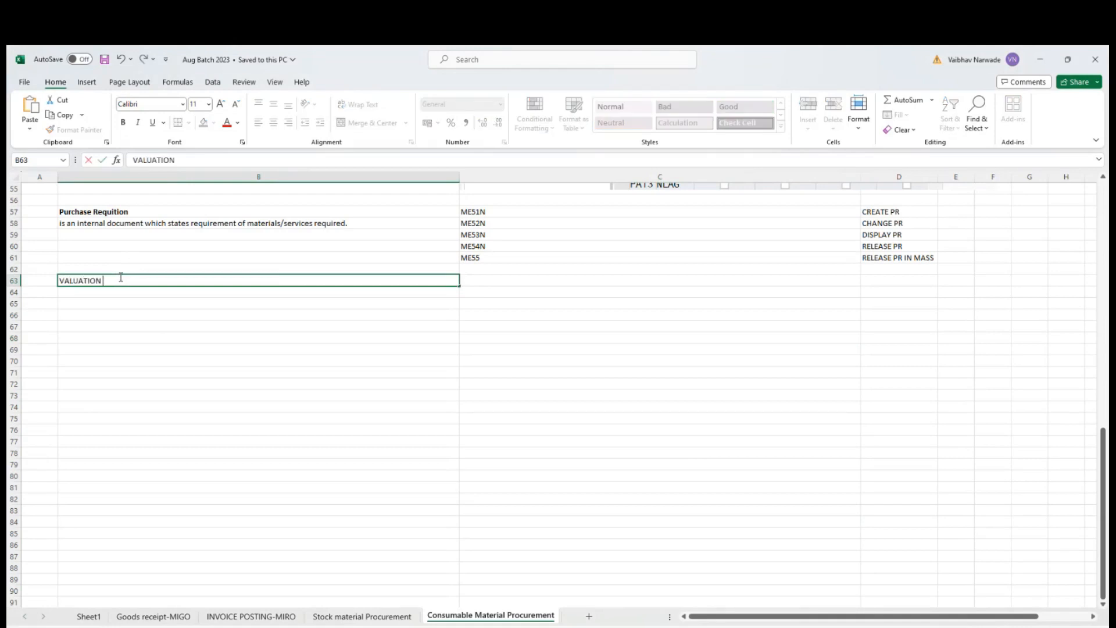
{"action": "type", "text": "PRICE IN PR"}
{"action": "key", "text": "Tab"}
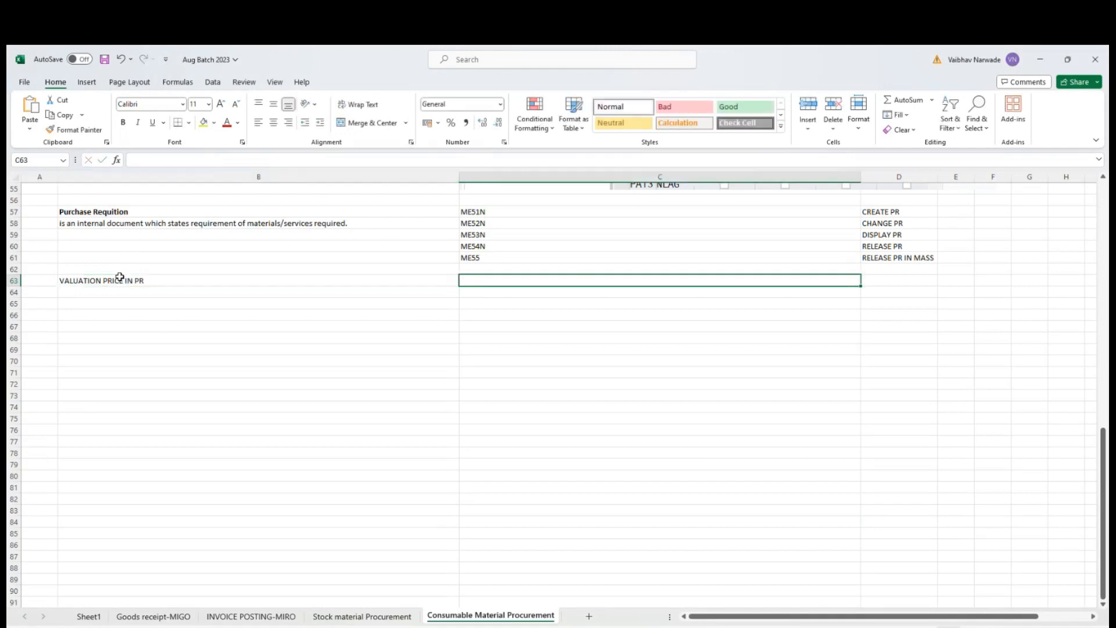
Enter in C63 "1. IN CASE OF CONSUMABLE MATERIALS WITH/OR WITHOUT MATERIAL MASTER- WE NEED TO ENTER VALUATION PRICE MANUALLY IN PR".
{"action": "type", "text": "1. IN CASE OF CONSUMABLE MATERIALS WI"}
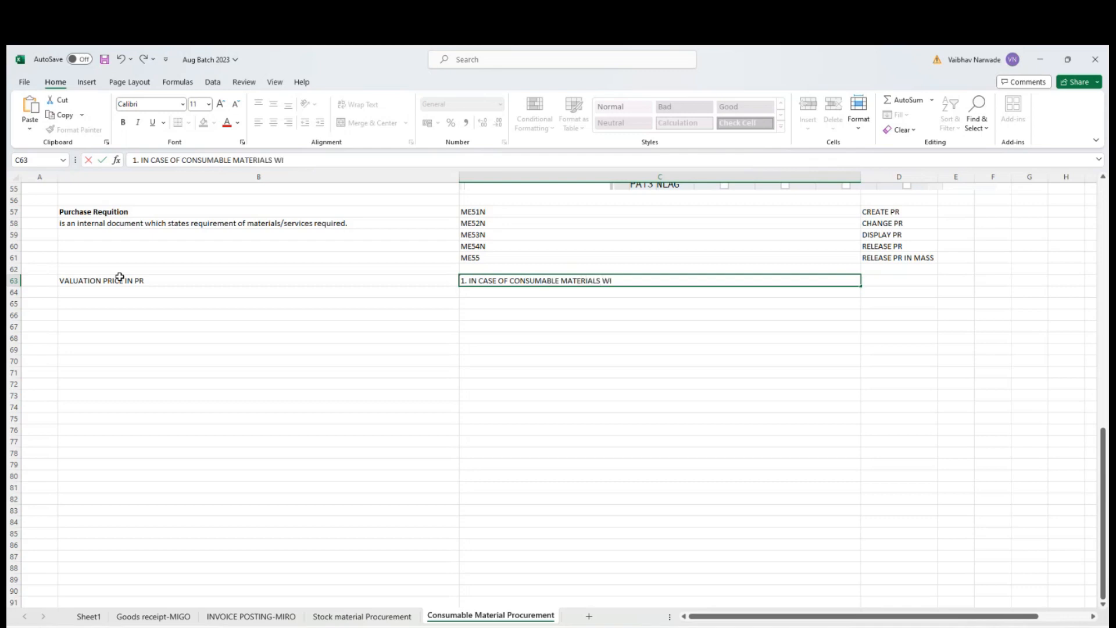
{"action": "type", "text": "TH/OR WITHOUT MATERIAL MAS"}
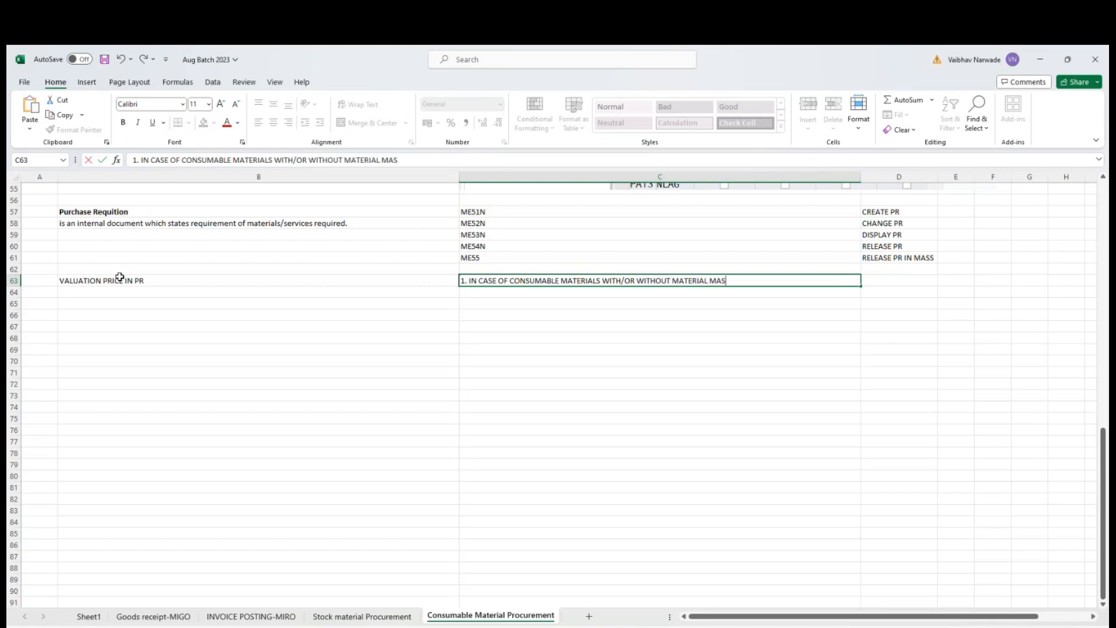
{"action": "type", "text": "TER-  WE NEED TO ENTE"}
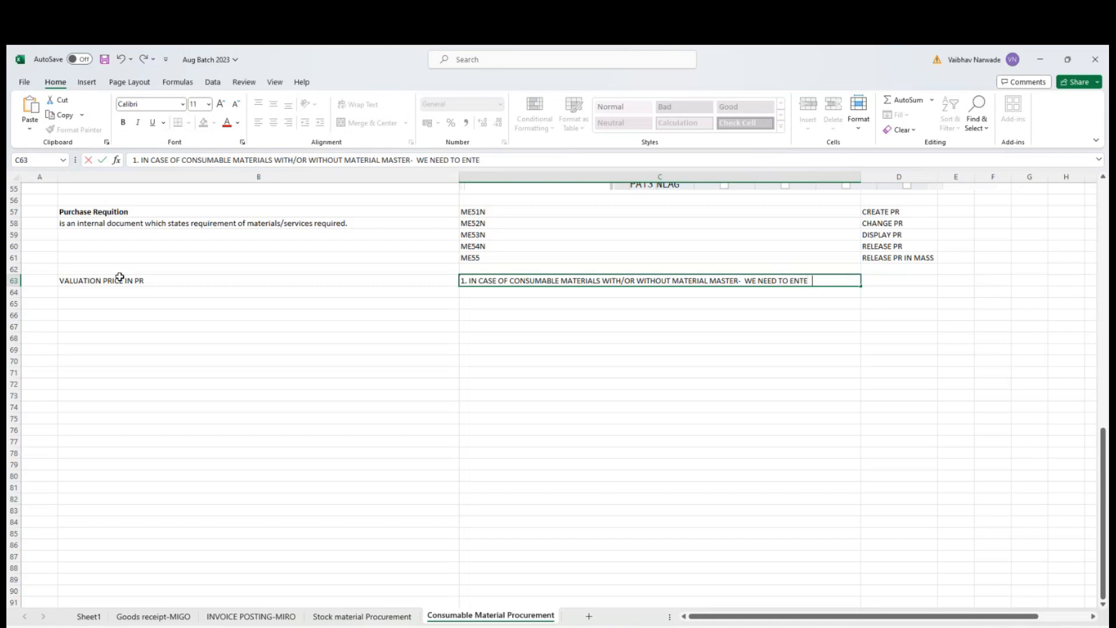
{"action": "type", "text": "R VALUATION PRIC"}
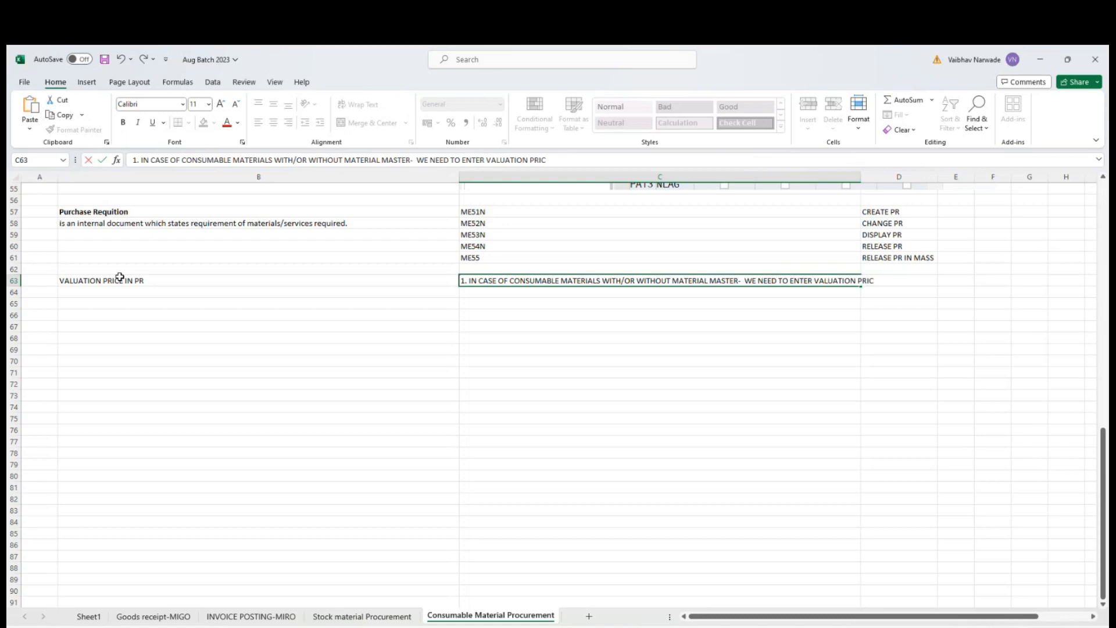
{"action": "type", "text": "E MANUALLY IN PR"}
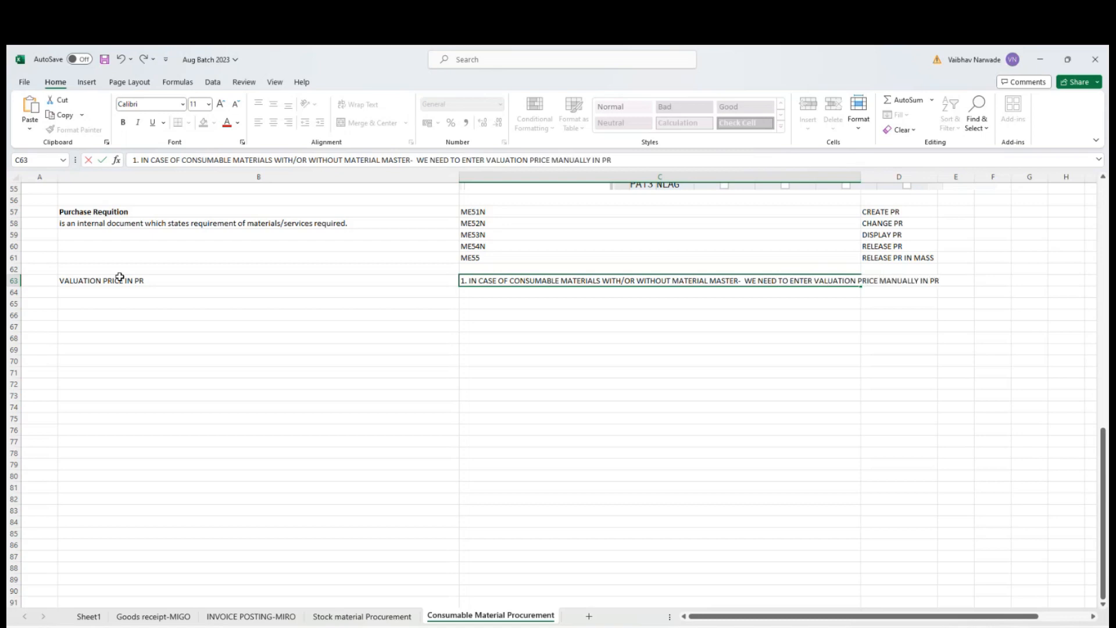
{"action": "key", "text": "Return"}
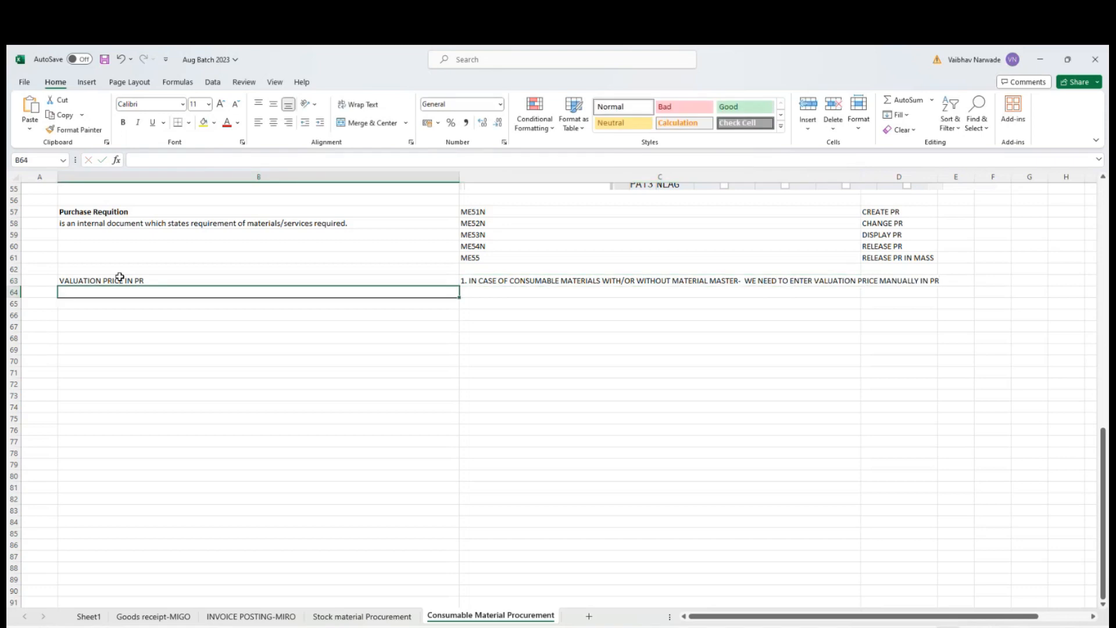
Enter in C64 "2. IN CASE OF STOCK MATERIAL PR - PRICE IS DETERMINED FROM MATERIAL MASTER ACCOUNTING DATA IN PR".
{"action": "key", "text": "Right"}
{"action": "type", "text": "2. IN CASE"}
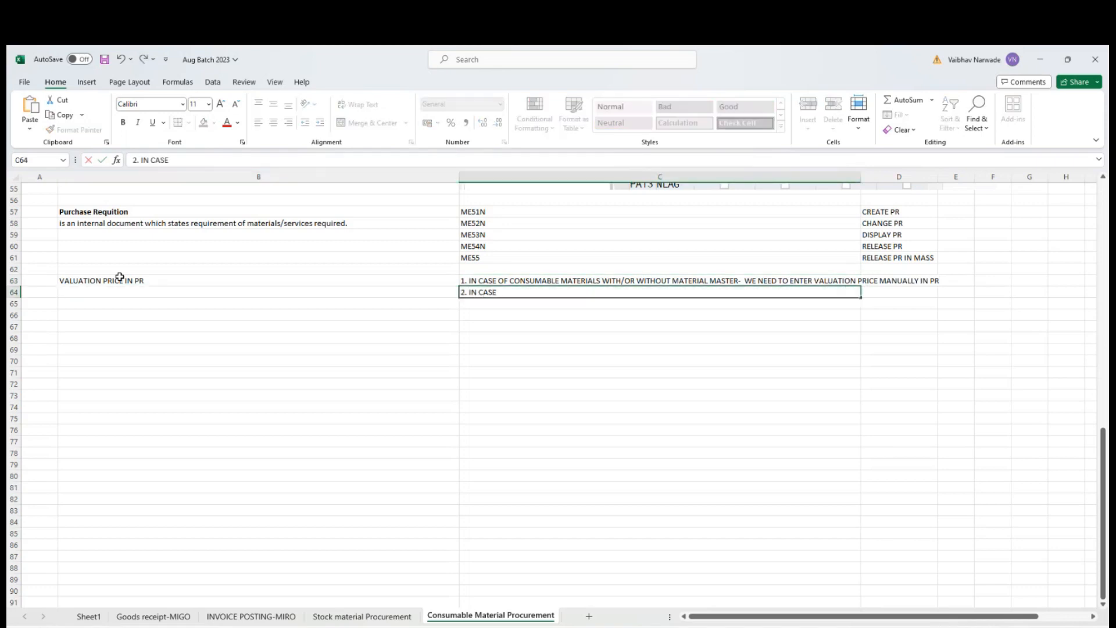
{"action": "type", "text": " OF STOCK MATERIA"}
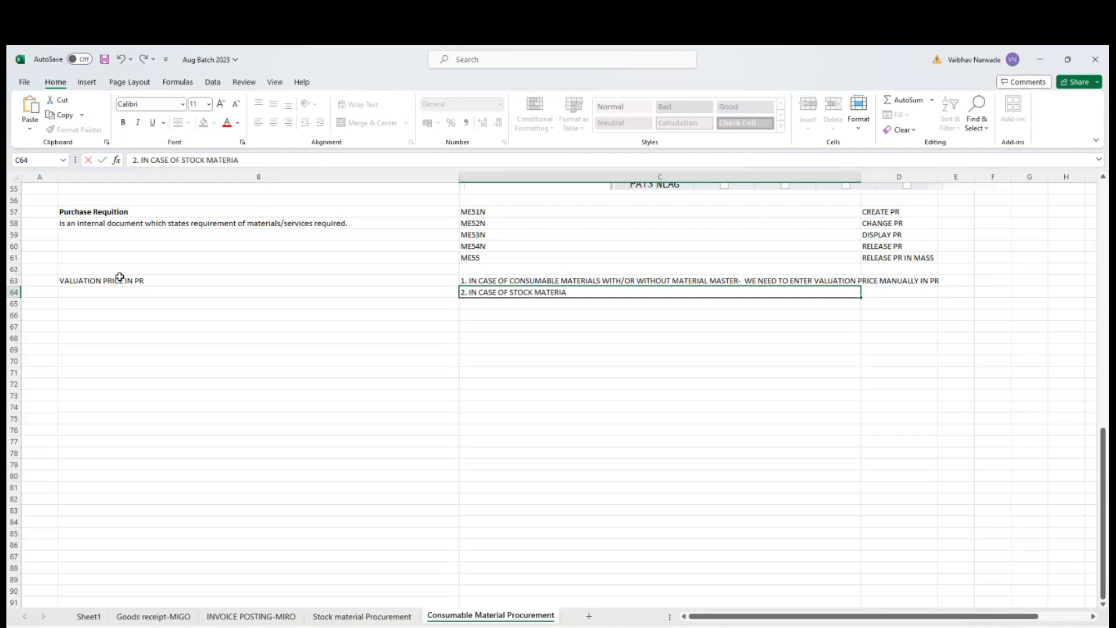
{"action": "type", "text": "L PR - PRICE IS DET"}
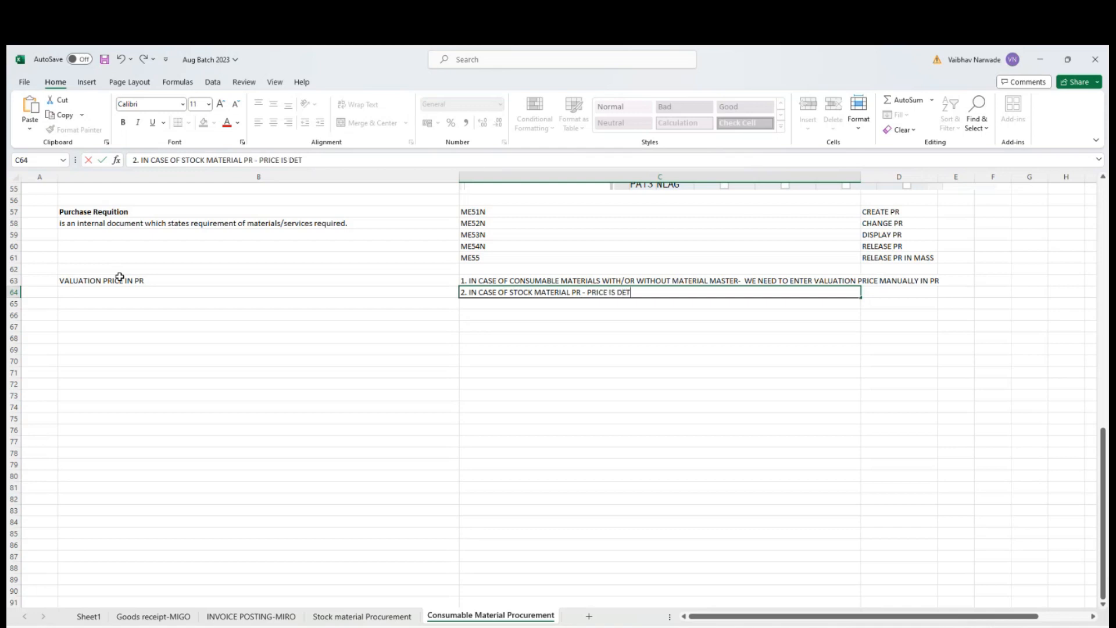
{"action": "type", "text": "ERMINED FROM MATERIAL MASTER ACCOU"}
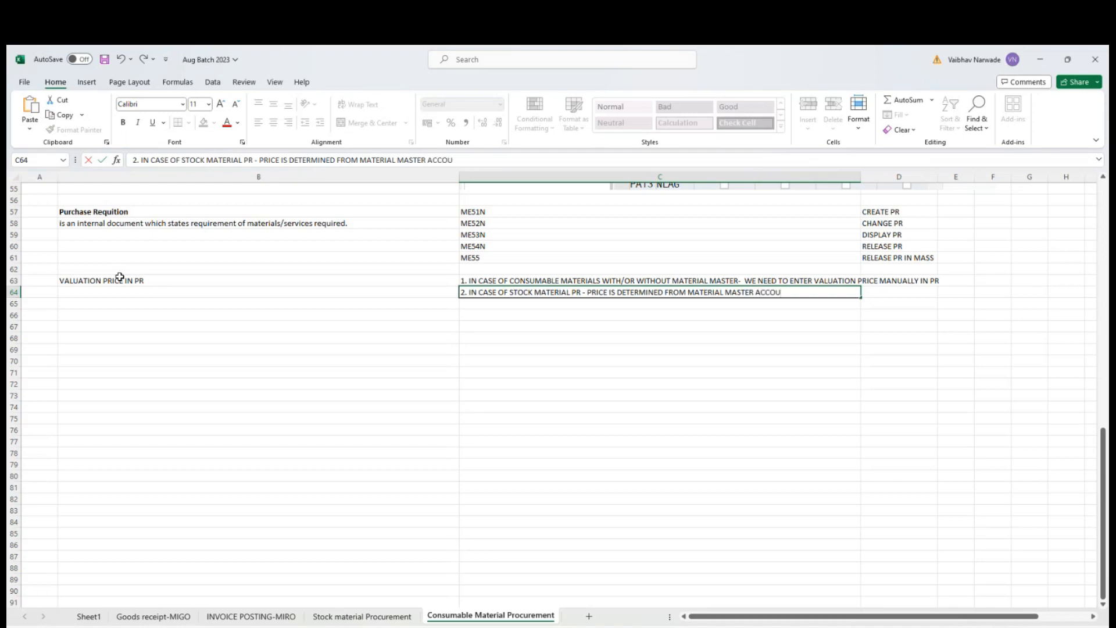
{"action": "type", "text": "NTING DATA IN PR"}
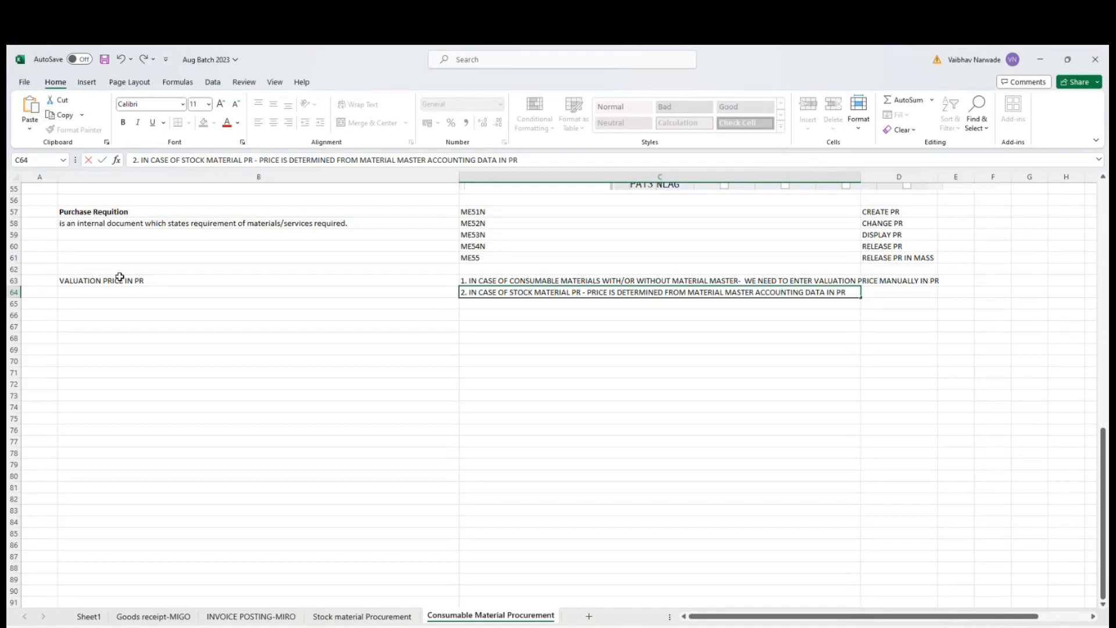
{"action": "type", "text": " AUTOMATICALLY"}
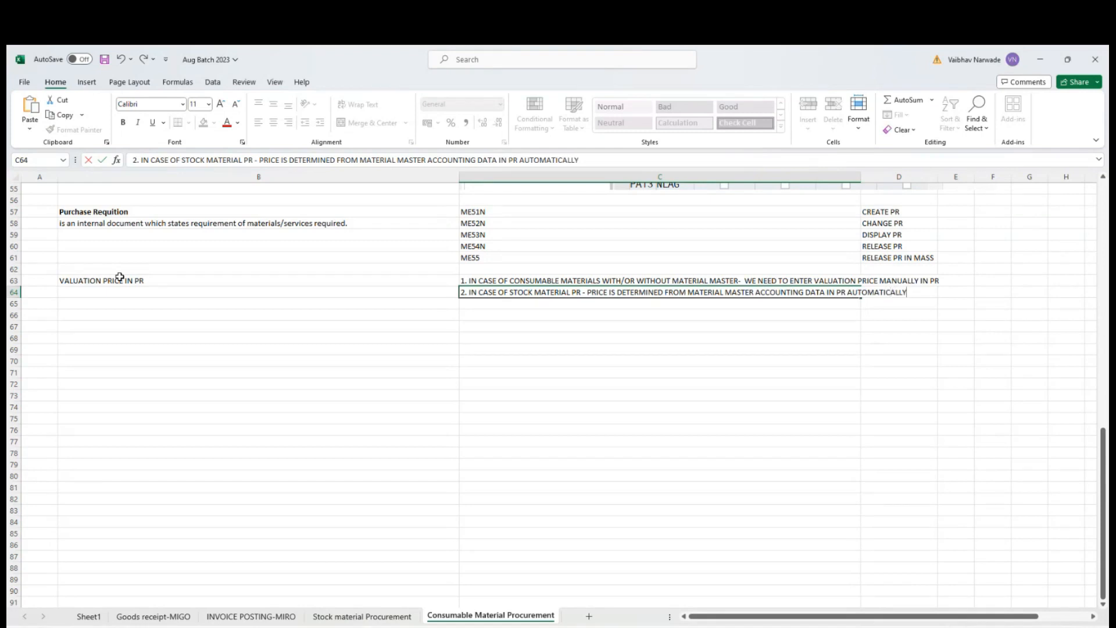
Append "AUTOMATICALLY" to the end of the stock material pricing note in C64.
{"action": "key", "text": "Return"}
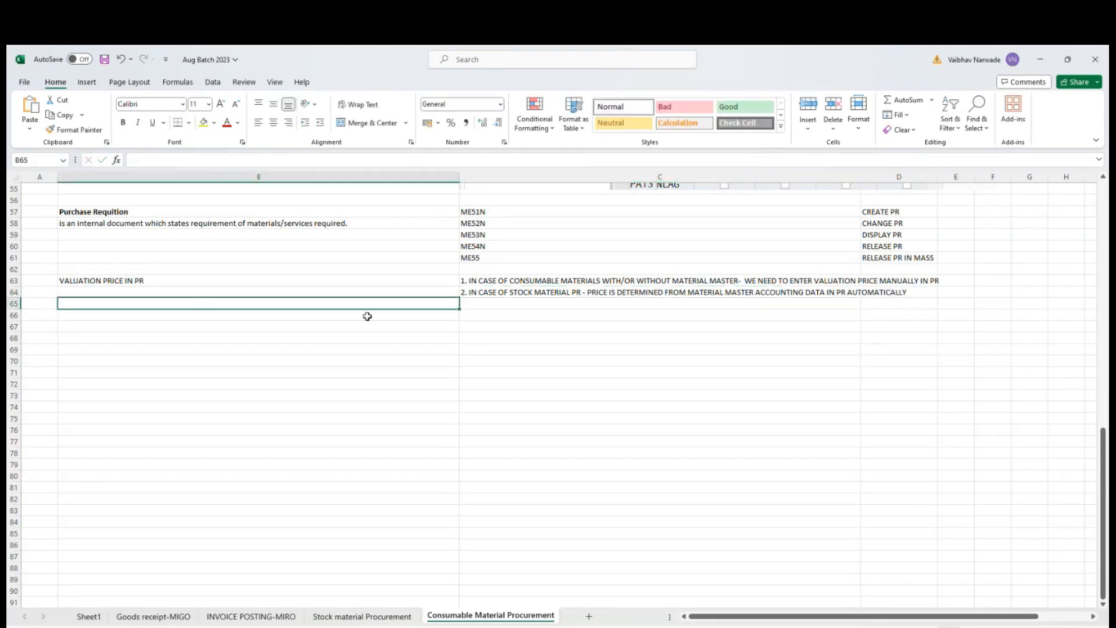
Make the note in C64 bold and auto-fit the width of column C.
{"action": "left_click", "coordinate": [545, 293]}
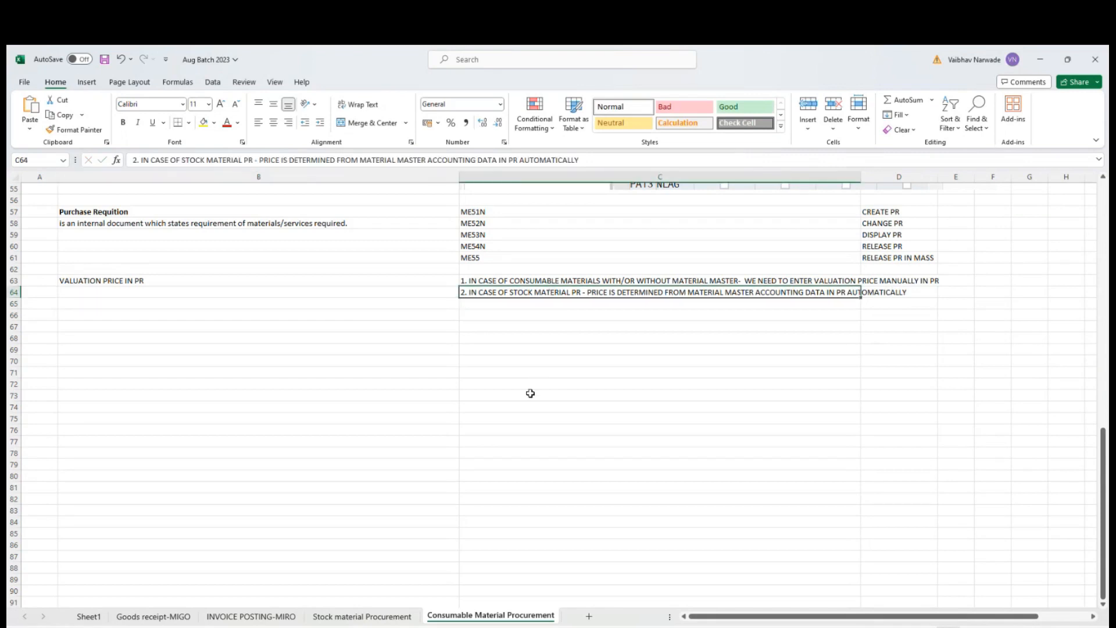
{"action": "key", "text": "ctrl+b"}
{"action": "left_click", "coordinate": [639, 361]}
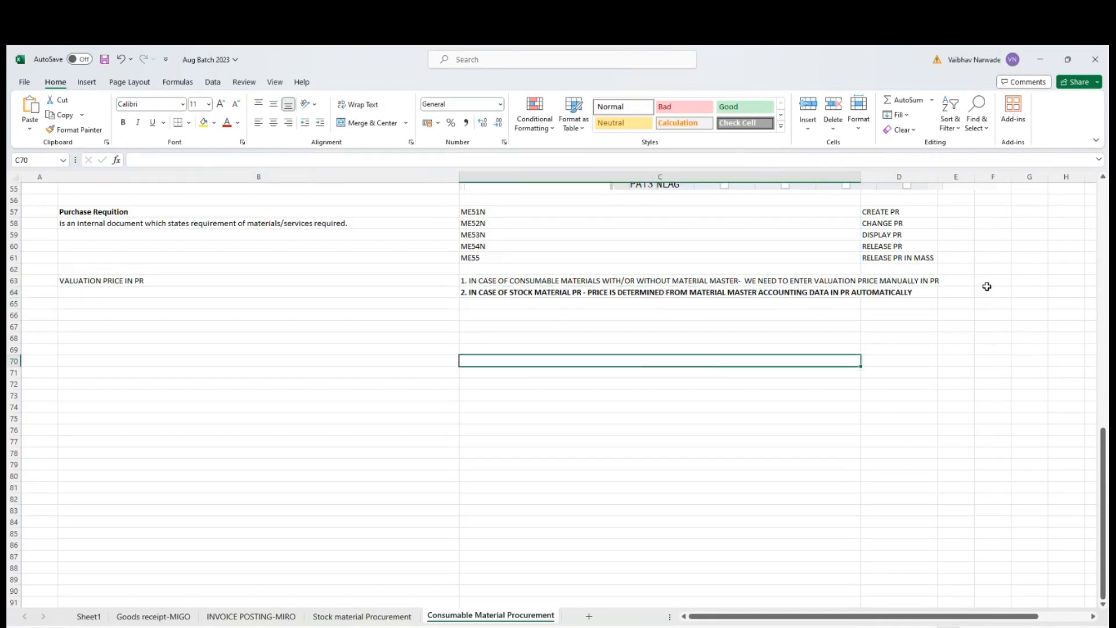
{"action": "double_click", "coordinate": [861, 176]}
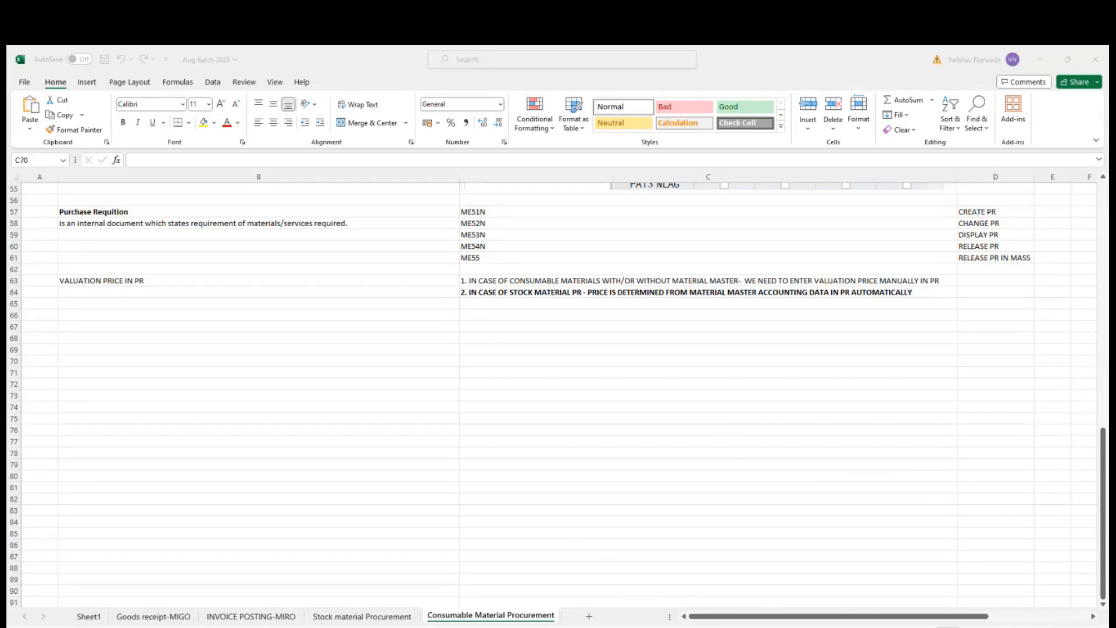
Switch to the purchase requisition in SAP, put it in change mode and select the empty material cell below item 10.
{"action": "mouse_move", "coordinate": [743, 624]}
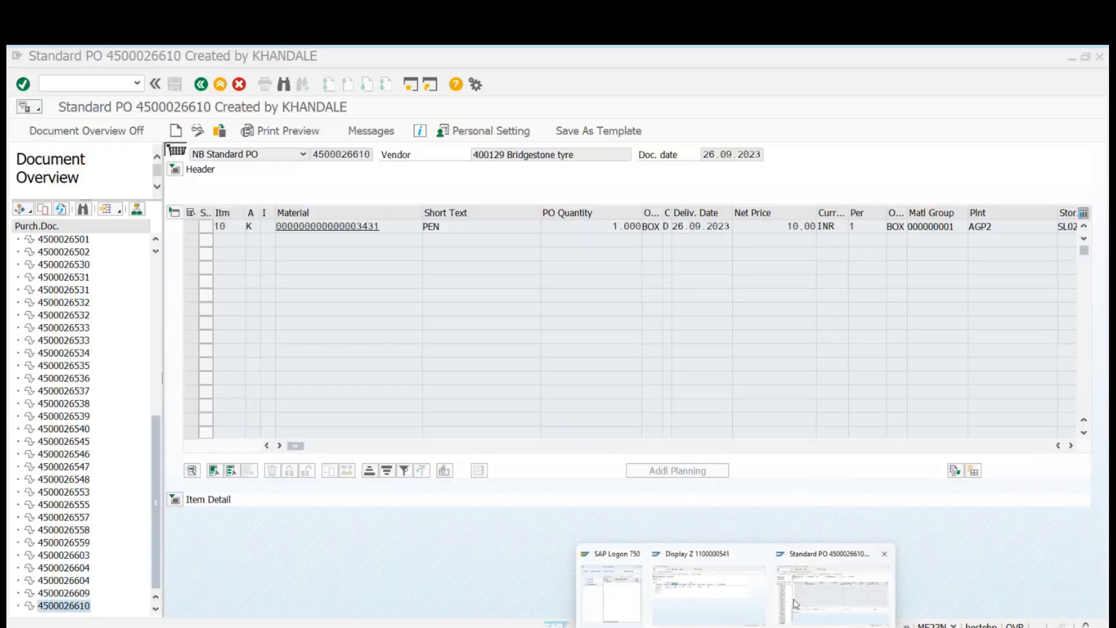
{"action": "left_click", "coordinate": [794, 602]}
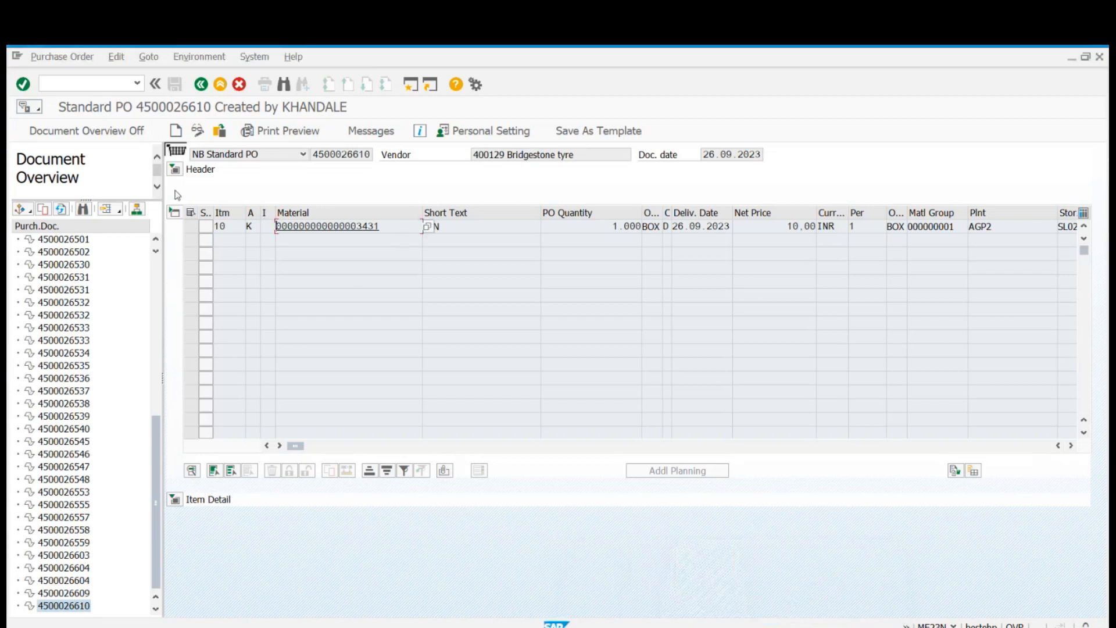
{"action": "mouse_move", "coordinate": [736, 625]}
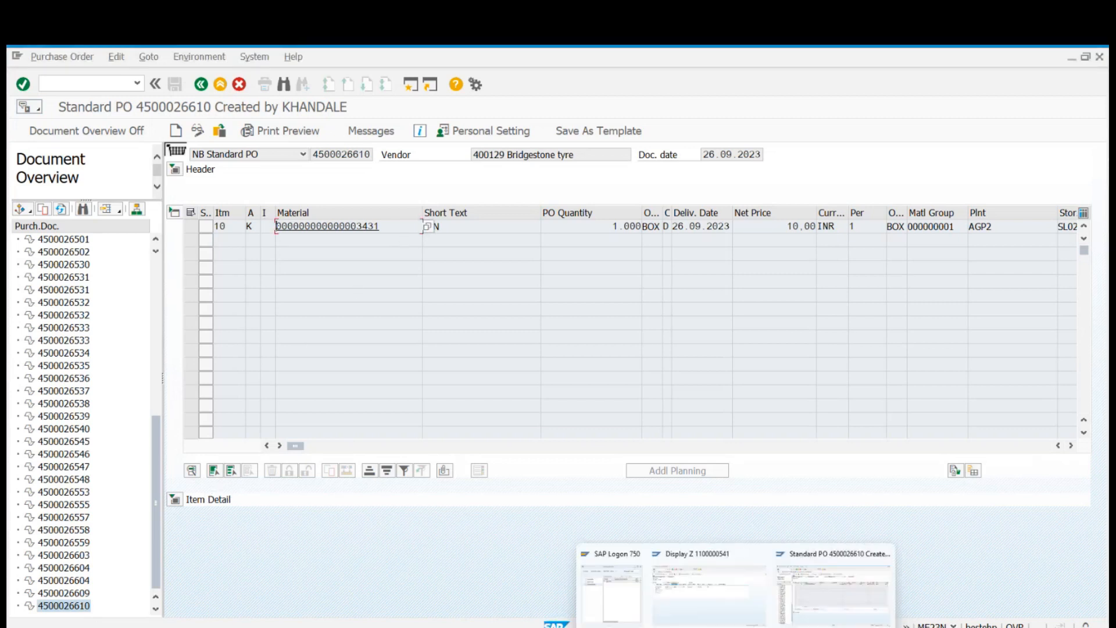
{"action": "left_click", "coordinate": [693, 586]}
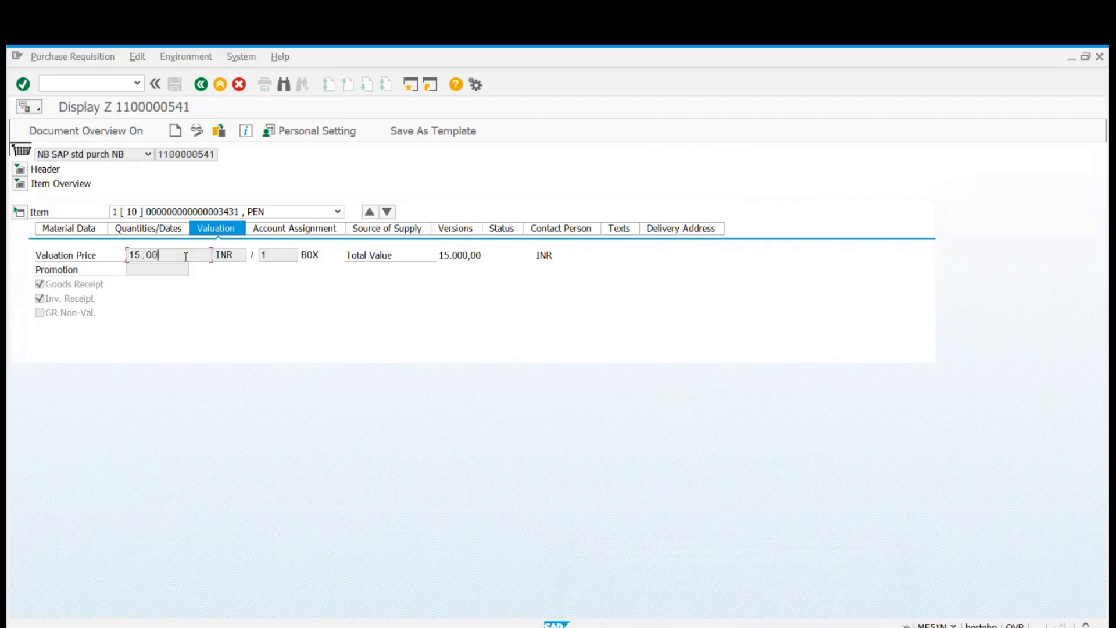
{"action": "left_click", "coordinate": [197, 131]}
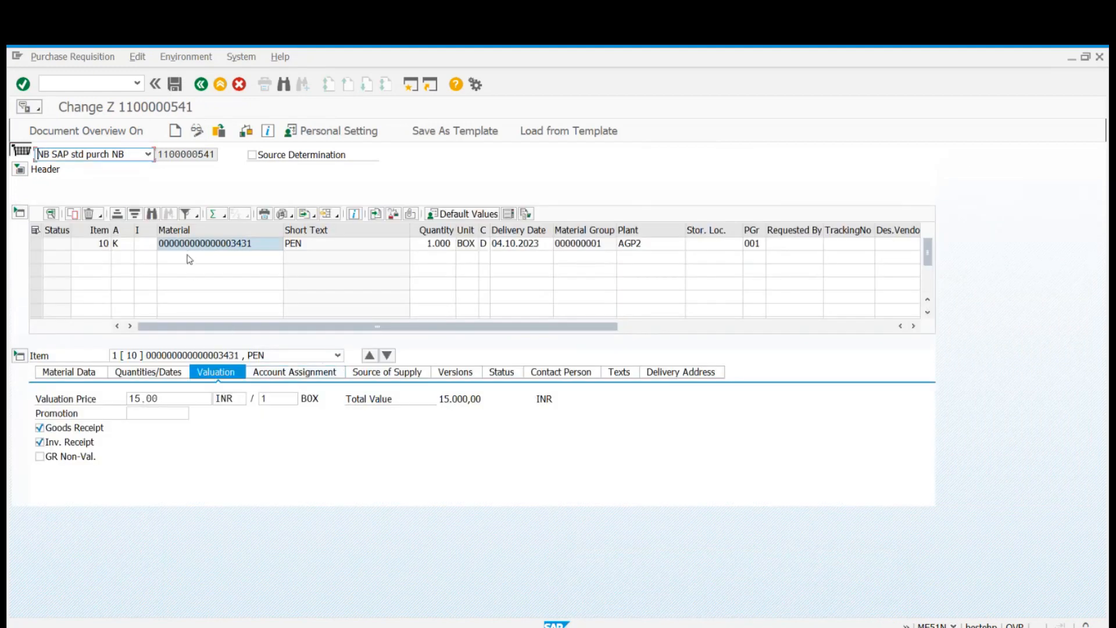
{"action": "left_click", "coordinate": [194, 257]}
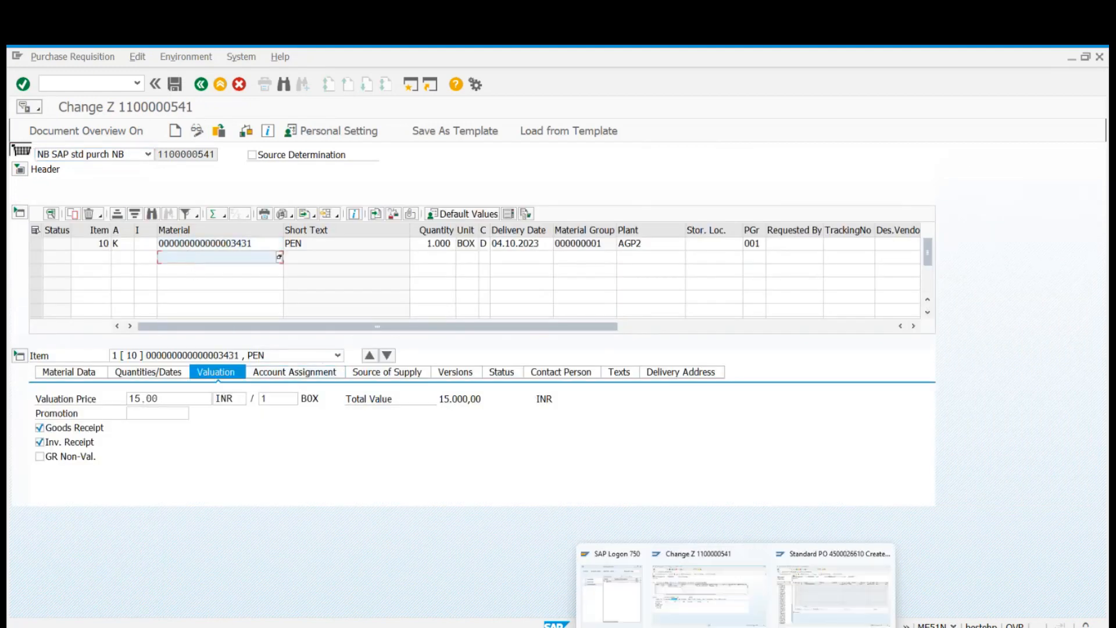
Look through existing purchase orders in the document overview for one that contains a stock material.
{"action": "left_click", "coordinate": [861, 591]}
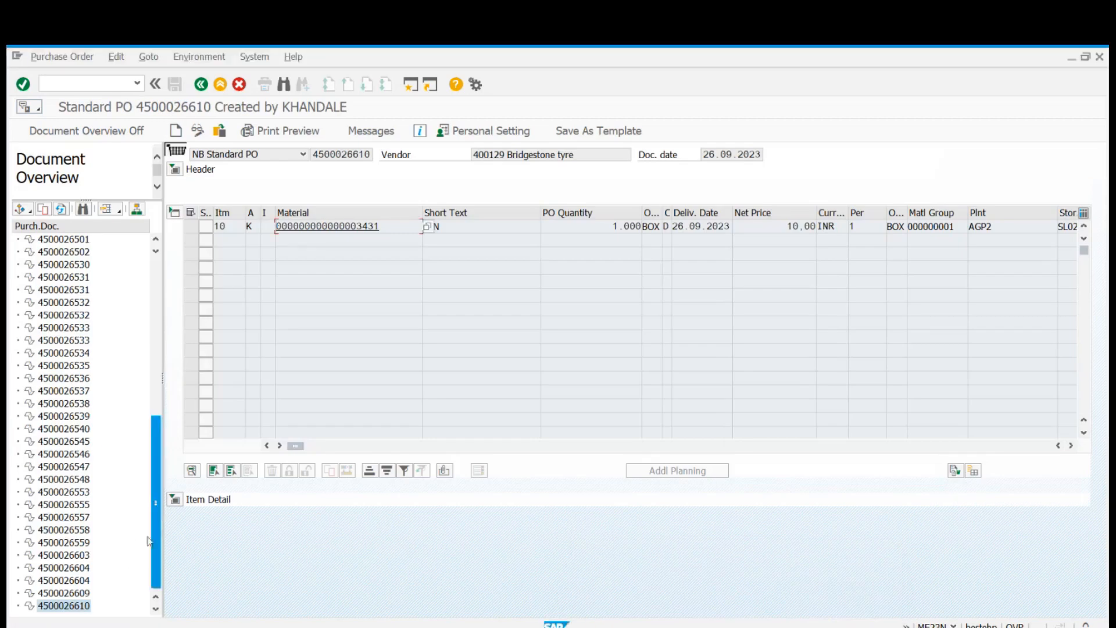
{"action": "double_click", "coordinate": [56, 543]}
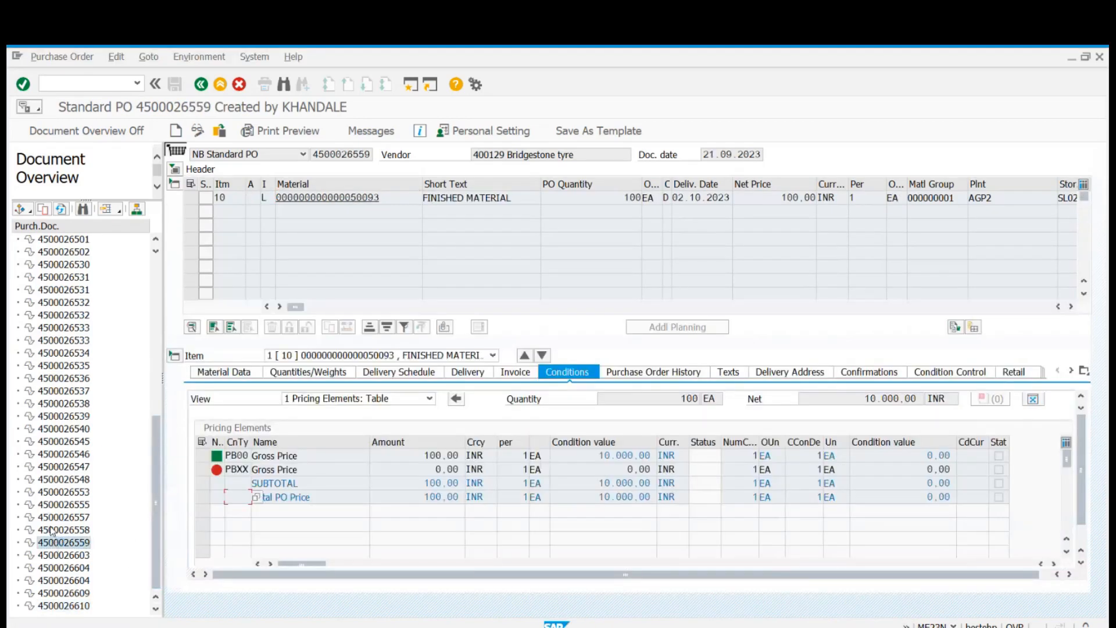
{"action": "double_click", "coordinate": [56, 530]}
{"action": "double_click", "coordinate": [56, 493]}
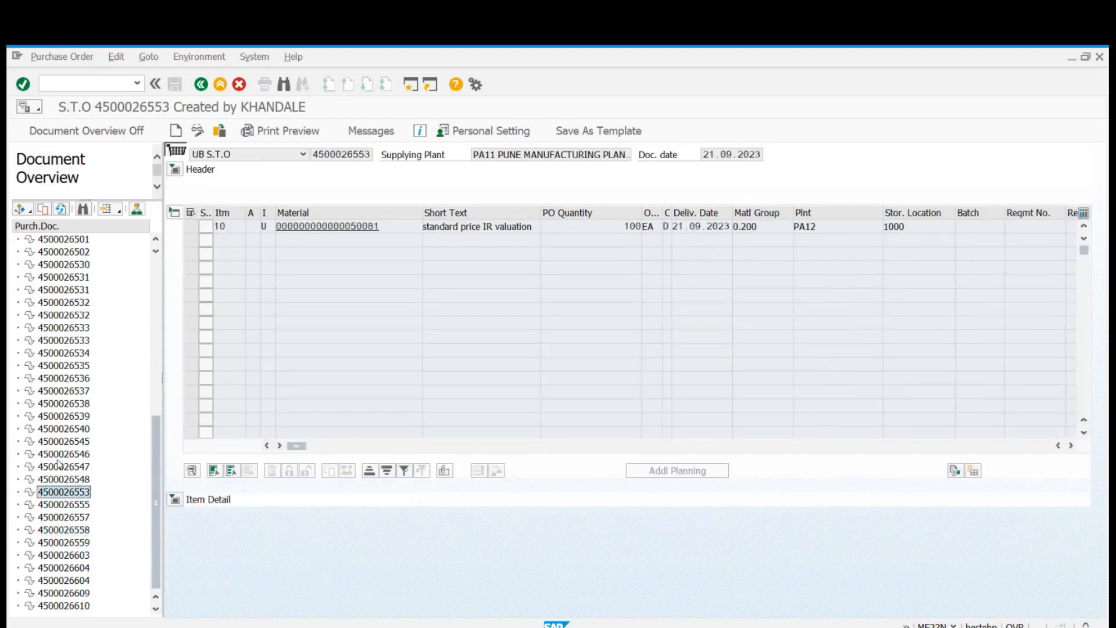
{"action": "double_click", "coordinate": [58, 459]}
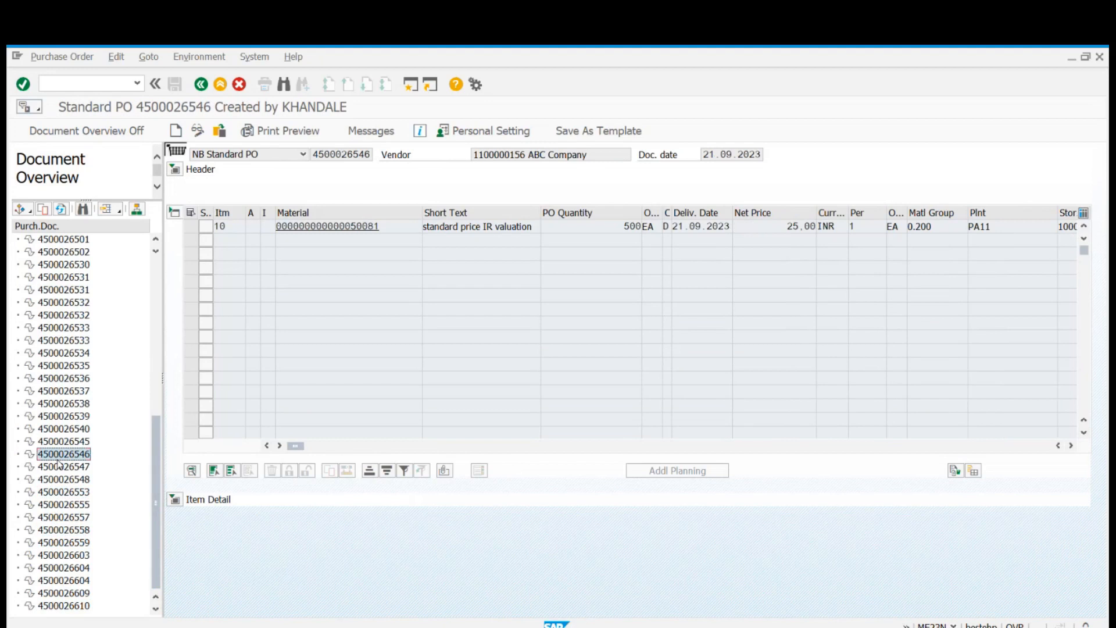
Copy material 50081 from the ABC Company purchase order into the requisition's new item row.
{"action": "left_click_drag", "start_coordinate": [388, 227], "coordinate": [277, 227]}
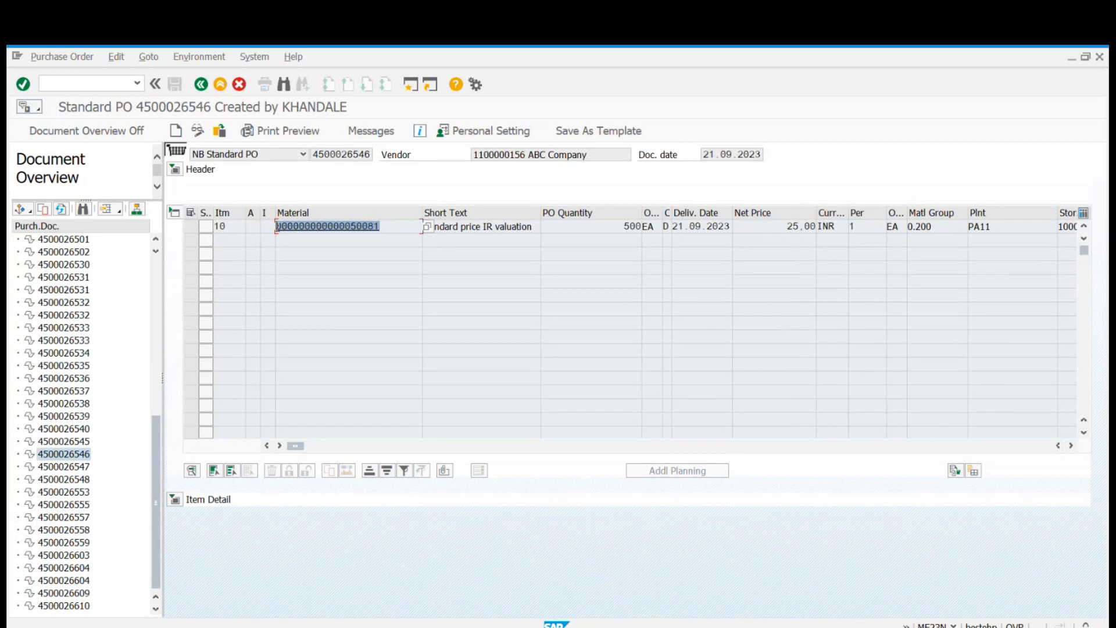
{"action": "key", "text": "ctrl+c"}
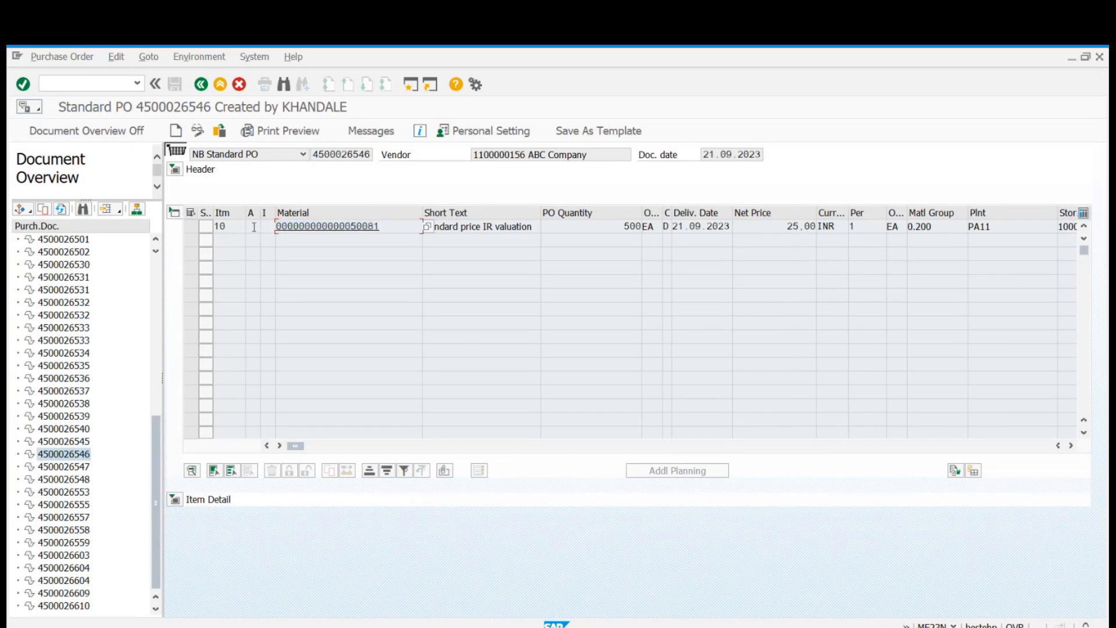
{"action": "left_click", "coordinate": [249, 226]}
{"action": "left_click_drag", "start_coordinate": [391, 226], "coordinate": [270, 228]}
{"action": "key", "text": "ctrl+c"}
{"action": "key", "text": "alt+Tab"}
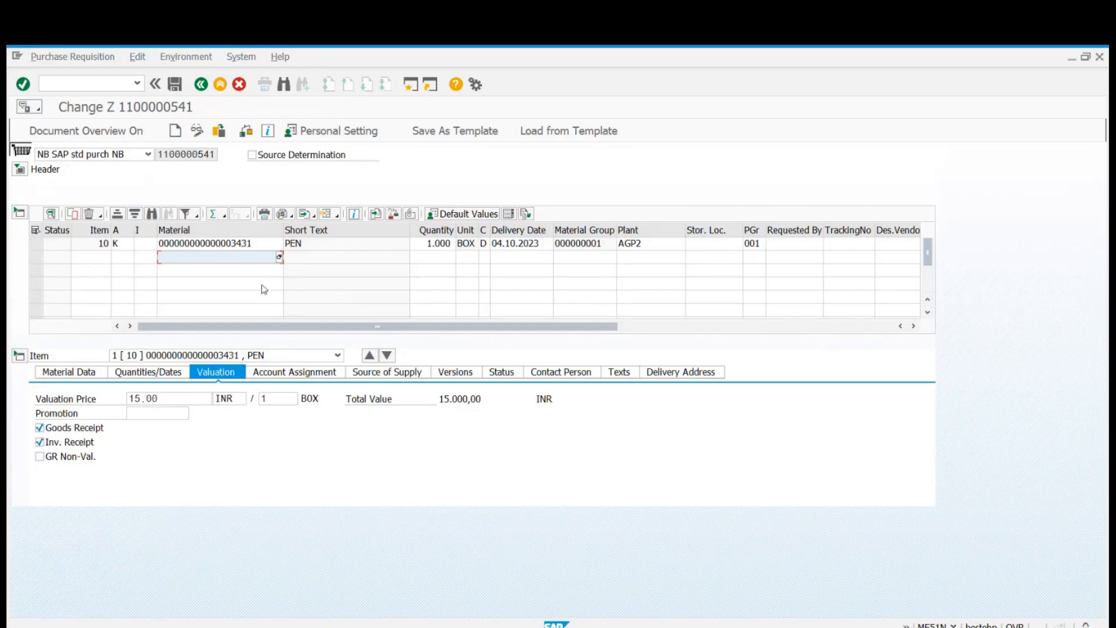
{"action": "key", "text": "ctrl+v"}
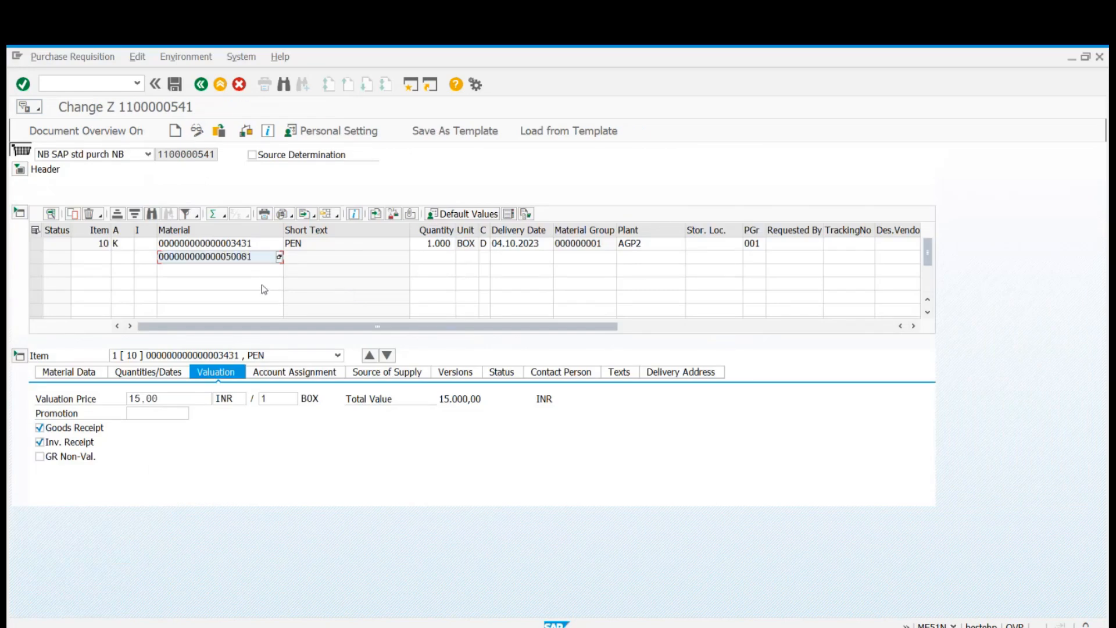
Set the quantity of the new requisition item to 1000.
{"action": "key", "text": "Tab"}
{"action": "type", "text": "1000"}
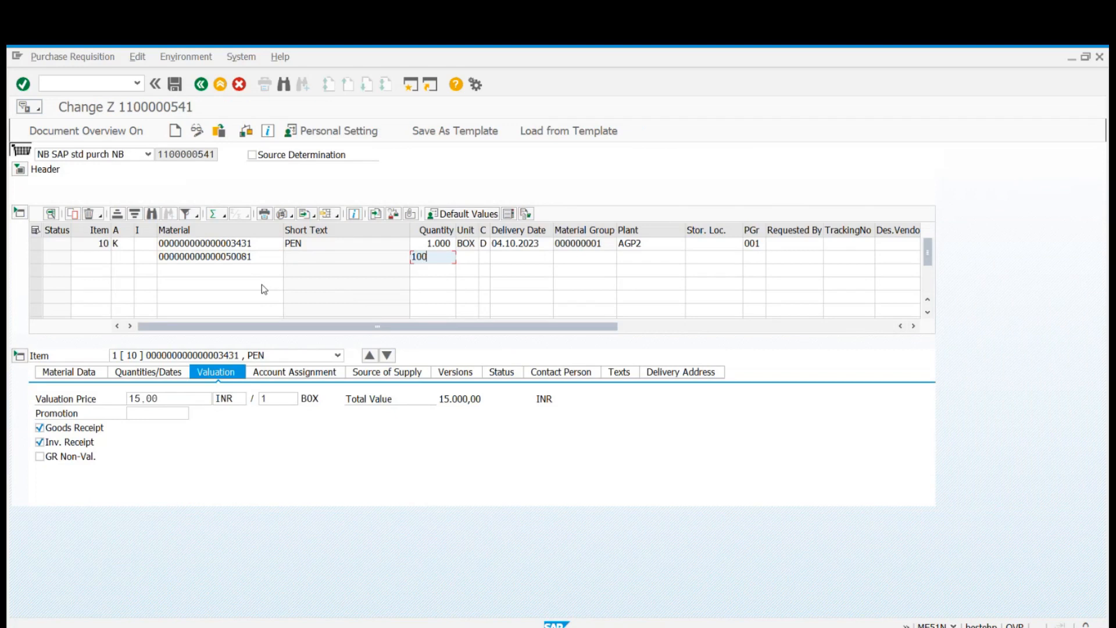
{"action": "key", "text": "Tab"}
{"action": "key", "text": "Tab"}
{"action": "key", "text": "Tab"}
{"action": "key", "text": "Tab"}
{"action": "key", "text": "Tab"}
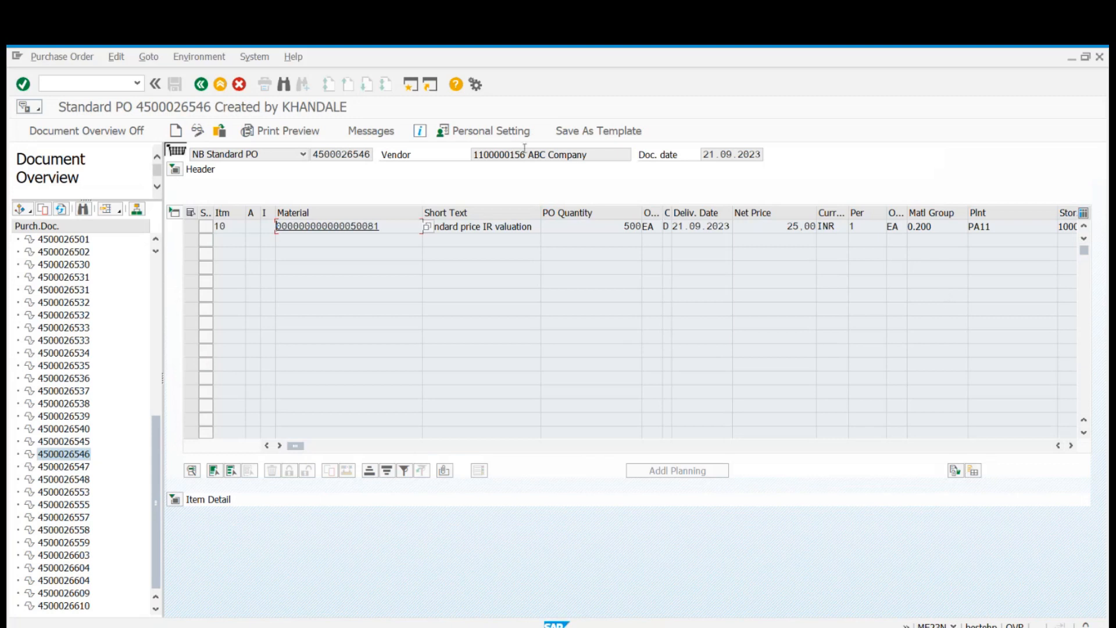
Open transaction MM60 in a new session and list the valuated materials for plant AGP2.
{"action": "left_click", "coordinate": [410, 85]}
{"action": "type", "text": "mm60"}
{"action": "key", "text": "Return"}
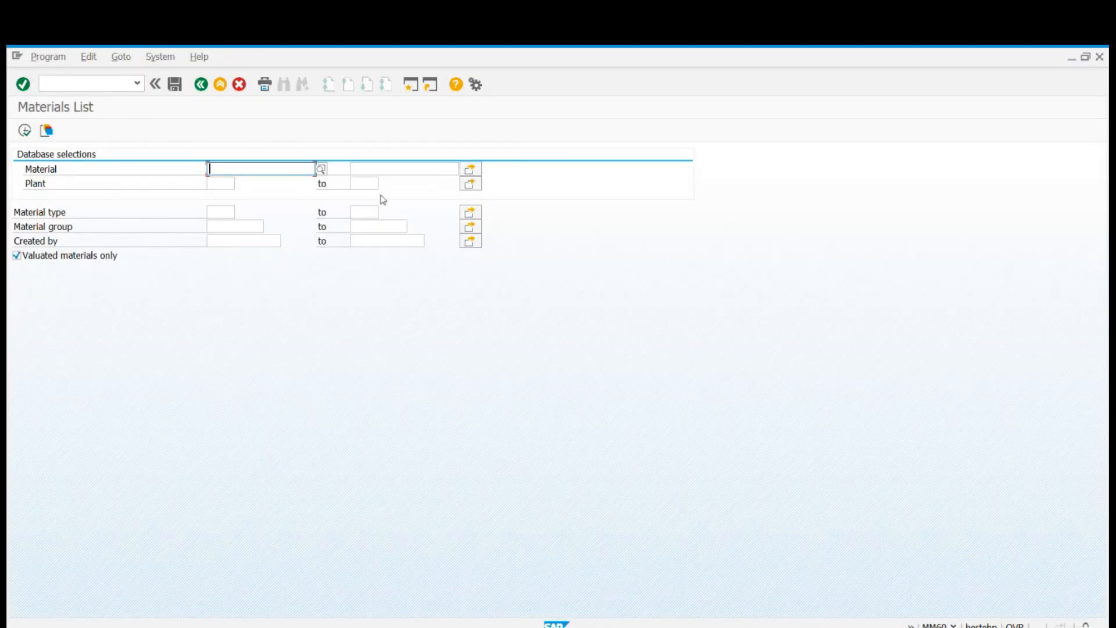
{"action": "left_click", "coordinate": [238, 184]}
{"action": "type", "text": "A"}
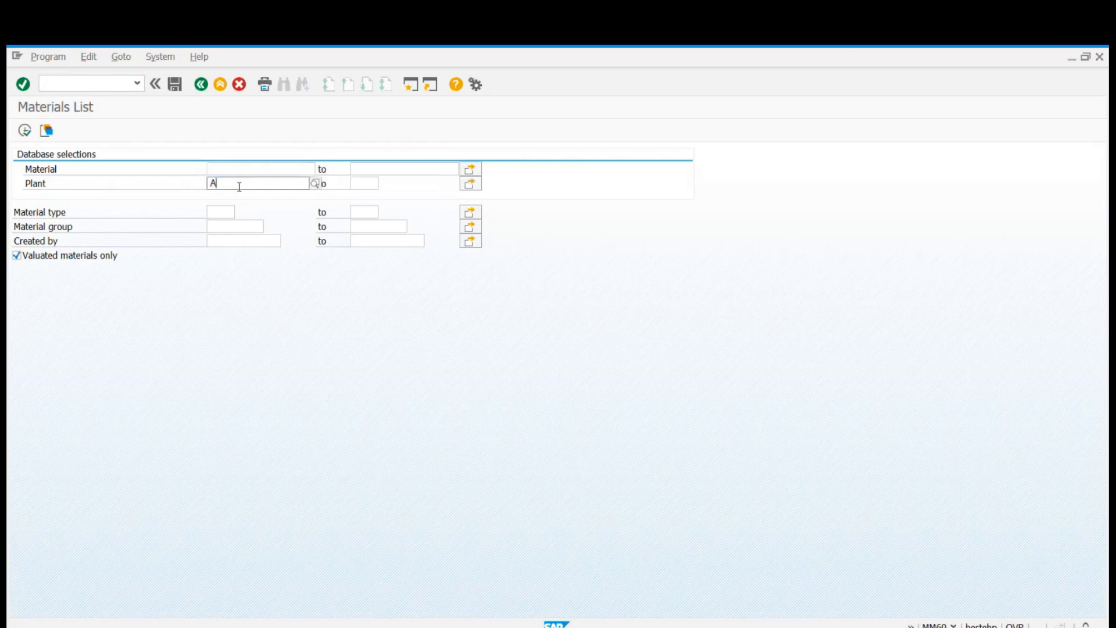
{"action": "type", "text": "GP2"}
{"action": "key", "text": "Return"}
{"action": "left_click", "coordinate": [24, 130]}
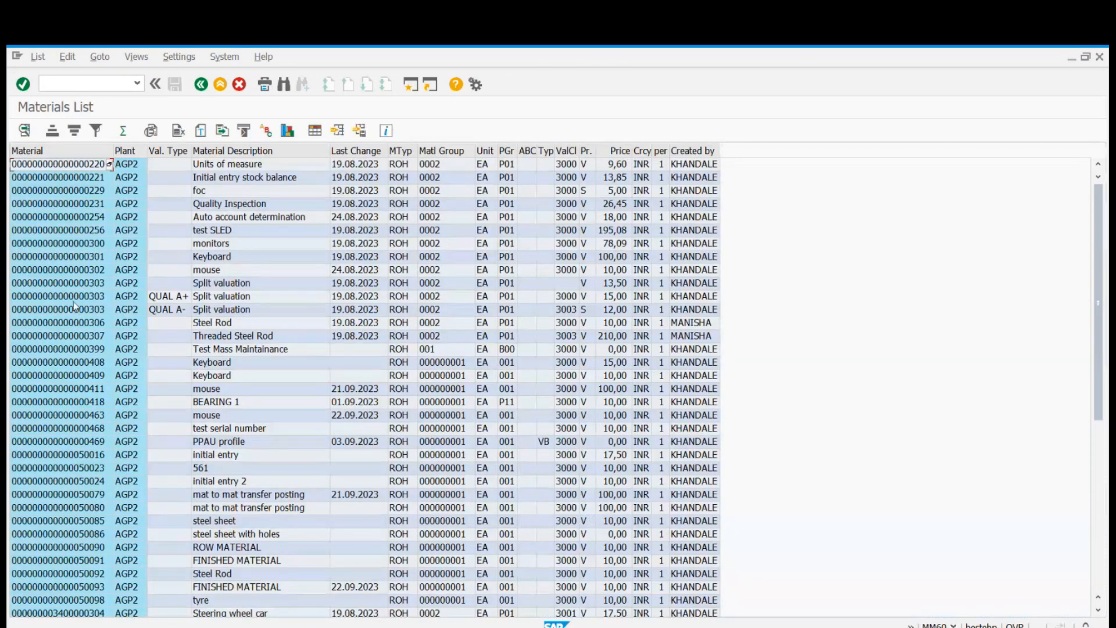
Copy material 303 from the materials list and enter it as the material of the new requisition item.
{"action": "left_click", "coordinate": [67, 284]}
{"action": "left_click", "coordinate": [69, 288]}
{"action": "key", "text": "alt+Tab"}
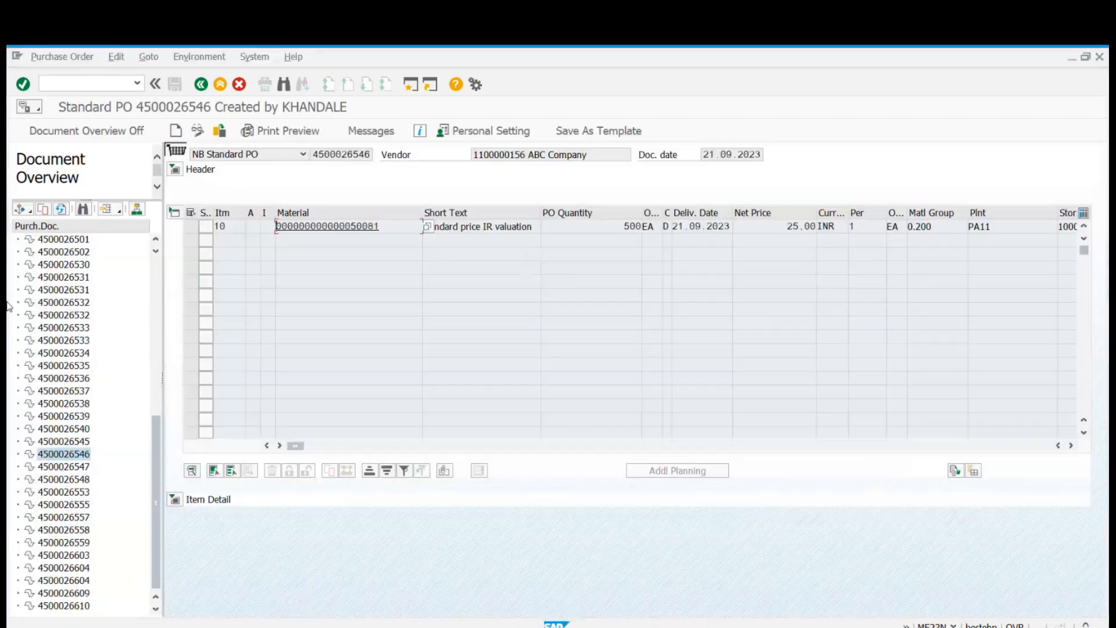
{"action": "key", "text": "alt+Tab"}
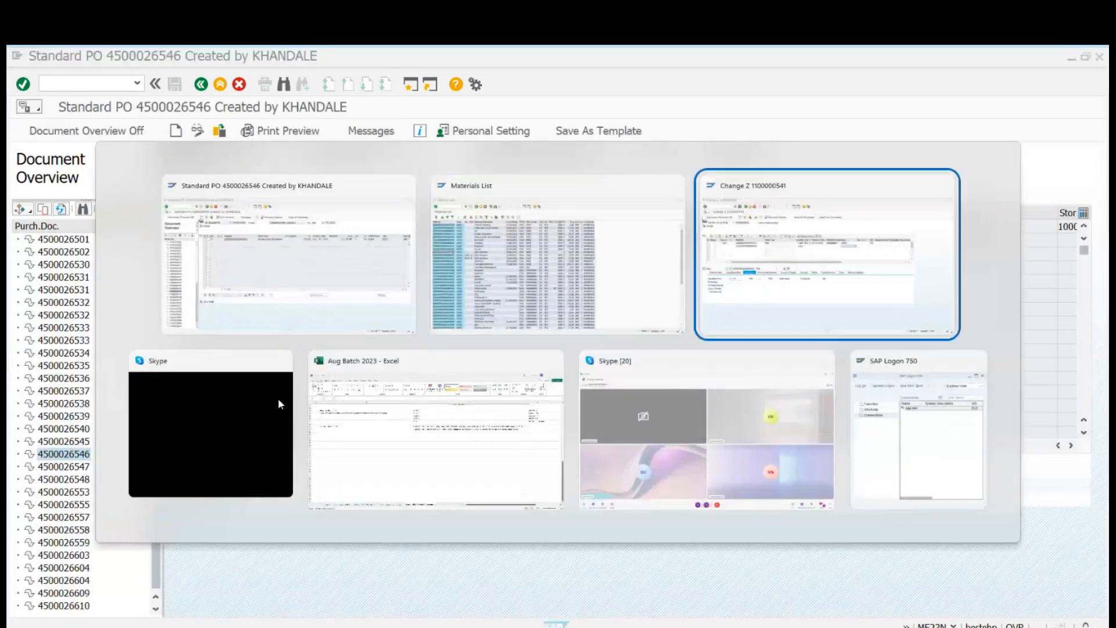
{"action": "key", "text": "alt+Tab"}
{"action": "left_click", "coordinate": [224, 258]}
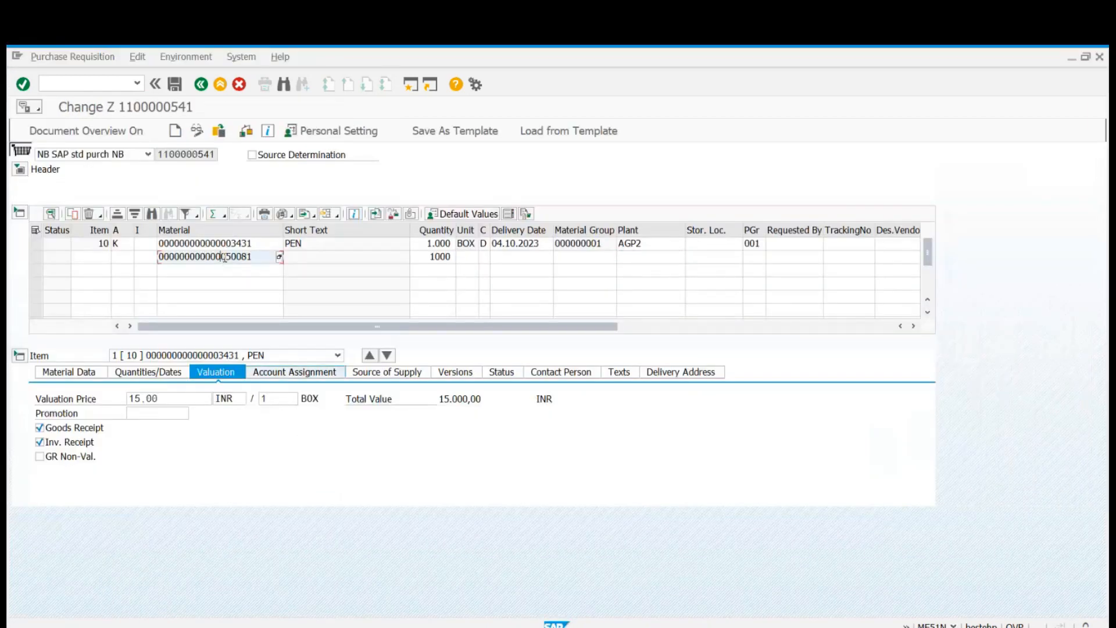
{"action": "double_click", "coordinate": [224, 257]}
{"action": "key", "text": "Delete"}
{"action": "key", "text": "ctrl+v"}
{"action": "key", "text": "Return"}
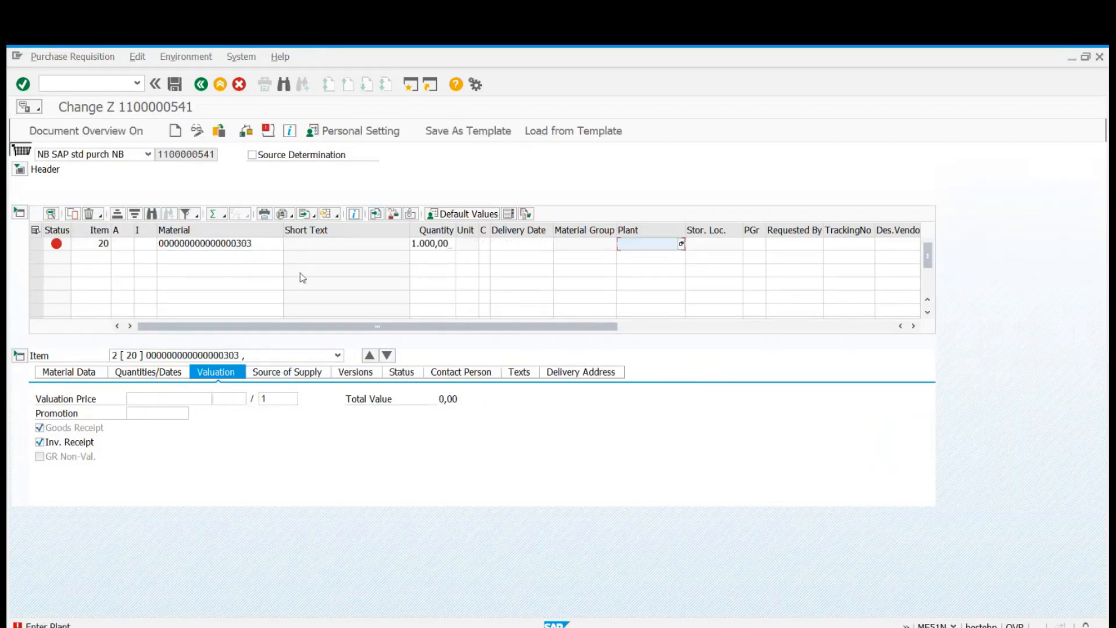
Assign plant AGP2 to requisition item 20.
{"action": "type", "text": "AGP2"}
{"action": "key", "text": "Return"}
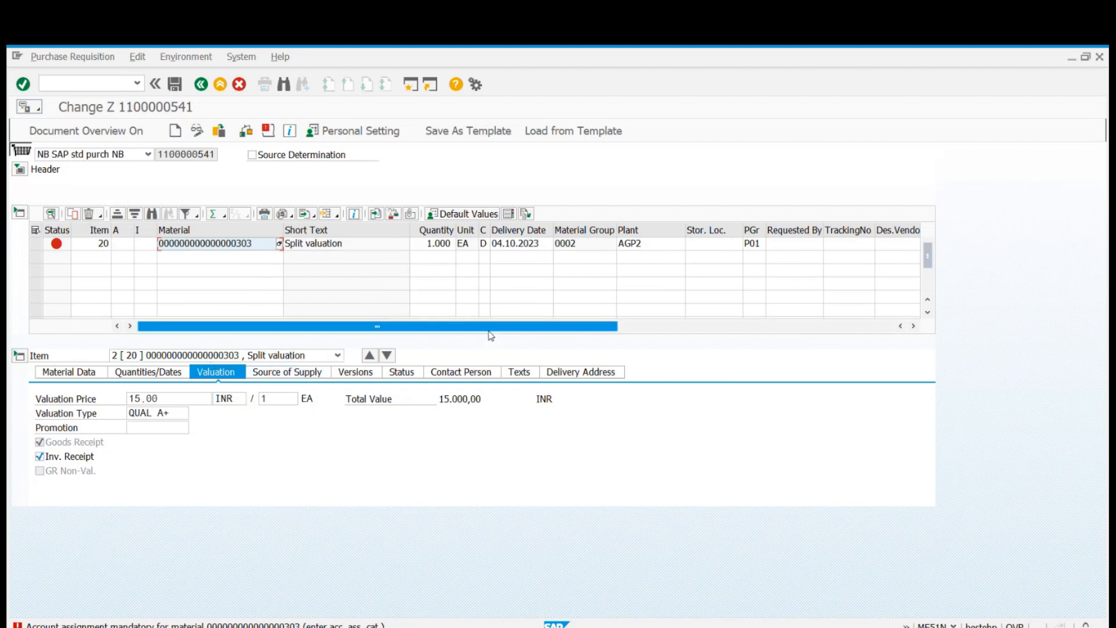
Switch to the materials list and examine the material type of material 303 in plant AGP2.
{"action": "key", "text": "alt+Tab"}
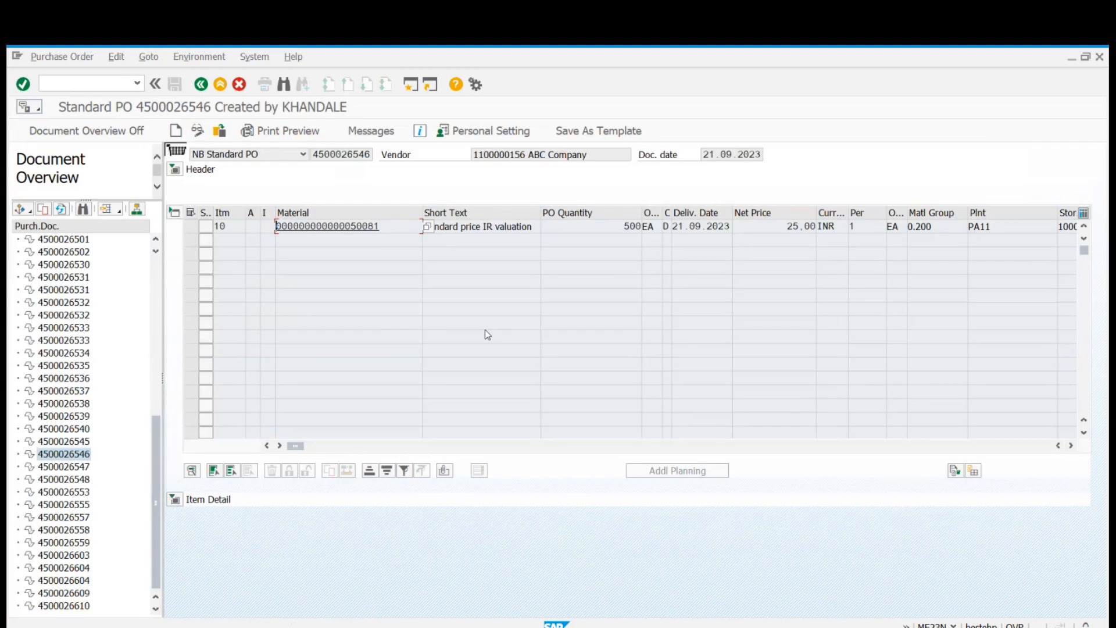
{"action": "key", "text": "alt+Tab"}
{"action": "key", "text": "alt+Tab"}
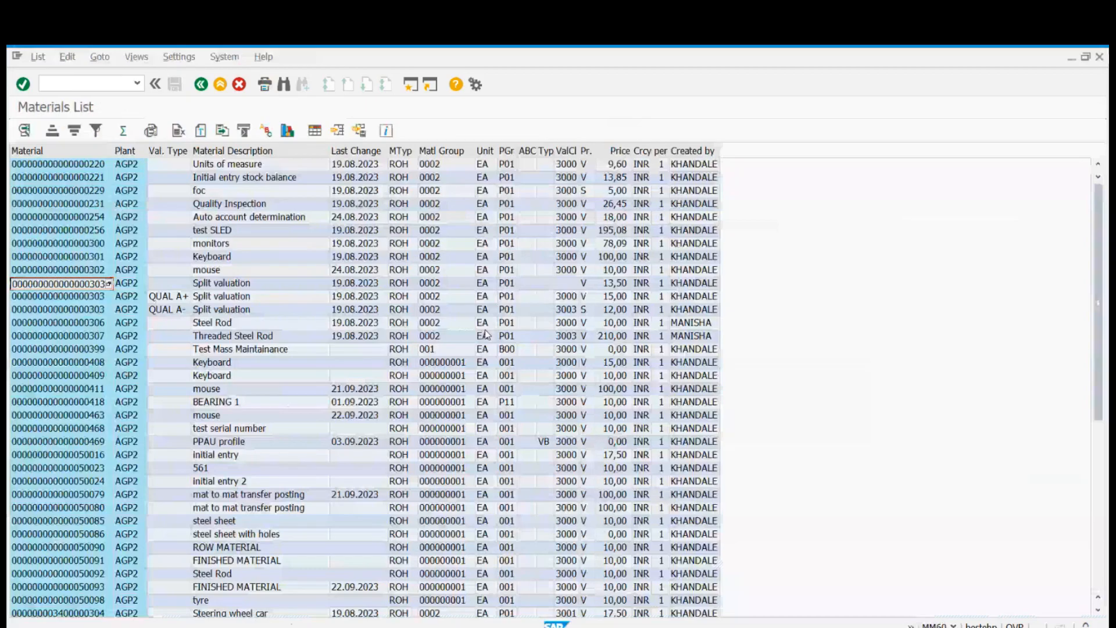
{"action": "left_click", "coordinate": [356, 286]}
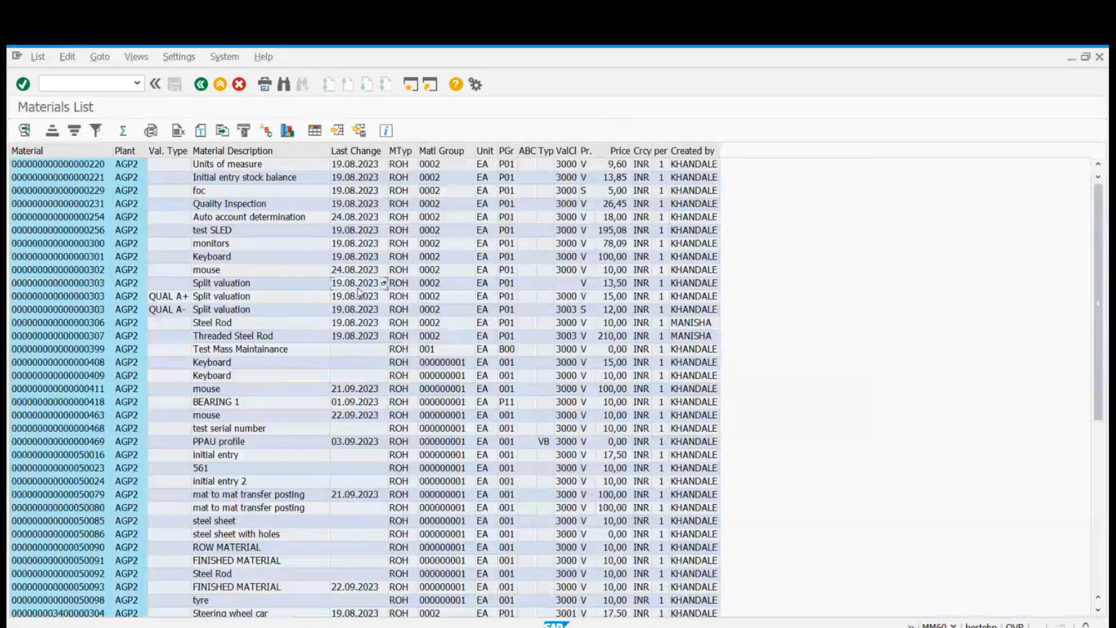
{"action": "left_click", "coordinate": [81, 285]}
{"action": "left_click", "coordinate": [407, 286]}
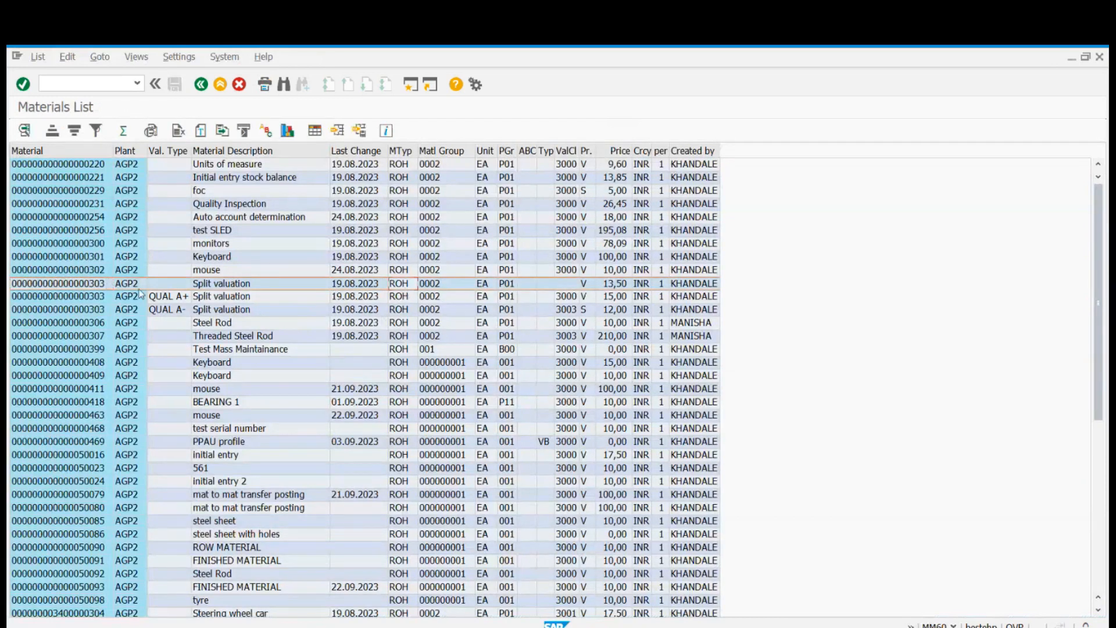
{"action": "left_click", "coordinate": [94, 284]}
{"action": "left_click", "coordinate": [394, 286]}
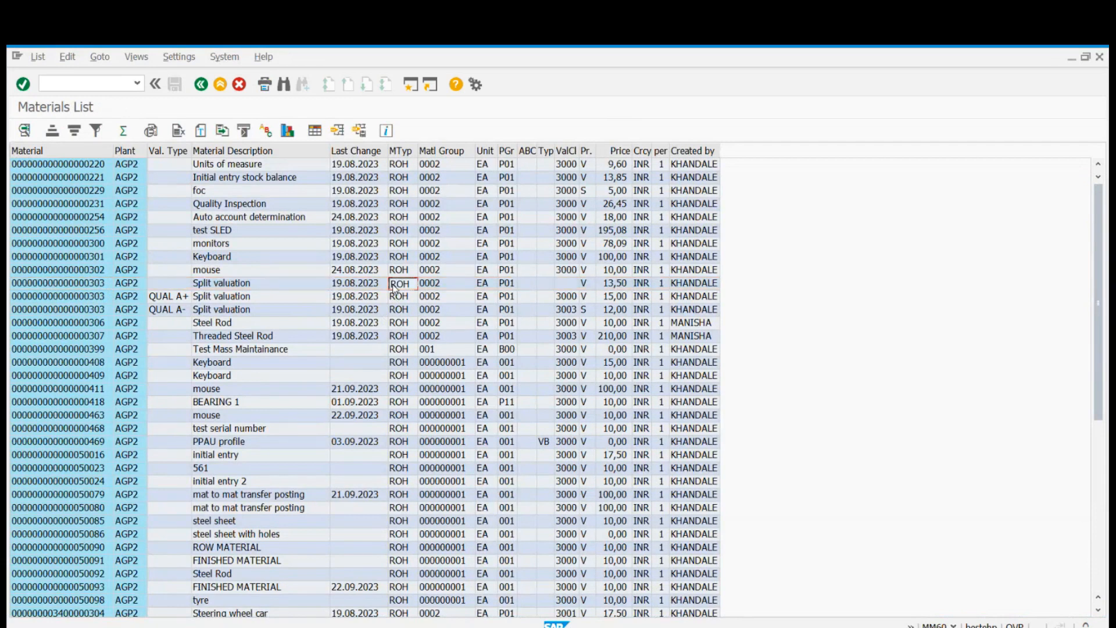
Start transaction OMS2 to open the material type maintenance.
{"action": "key", "text": "shift+F3"}
{"action": "type", "text": "OMS2"}
{"action": "key", "text": "Return"}
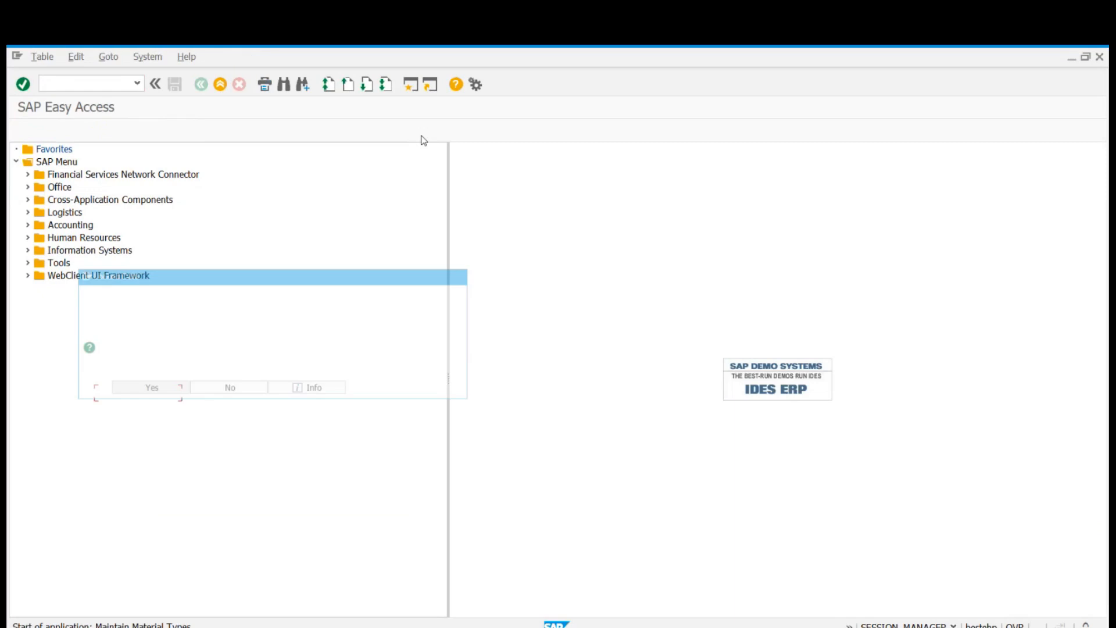
Display the locked material types in view-only mode and position the list at material type ROH.
{"action": "left_click", "coordinate": [140, 393]}
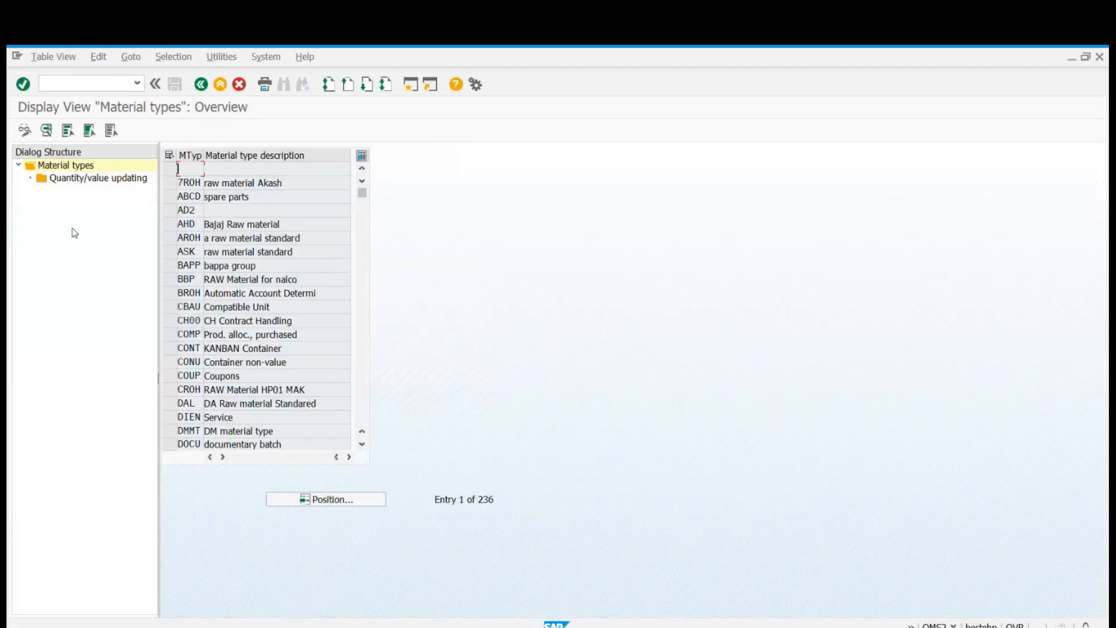
{"action": "left_click", "coordinate": [296, 498]}
{"action": "type", "text": "ROH"}
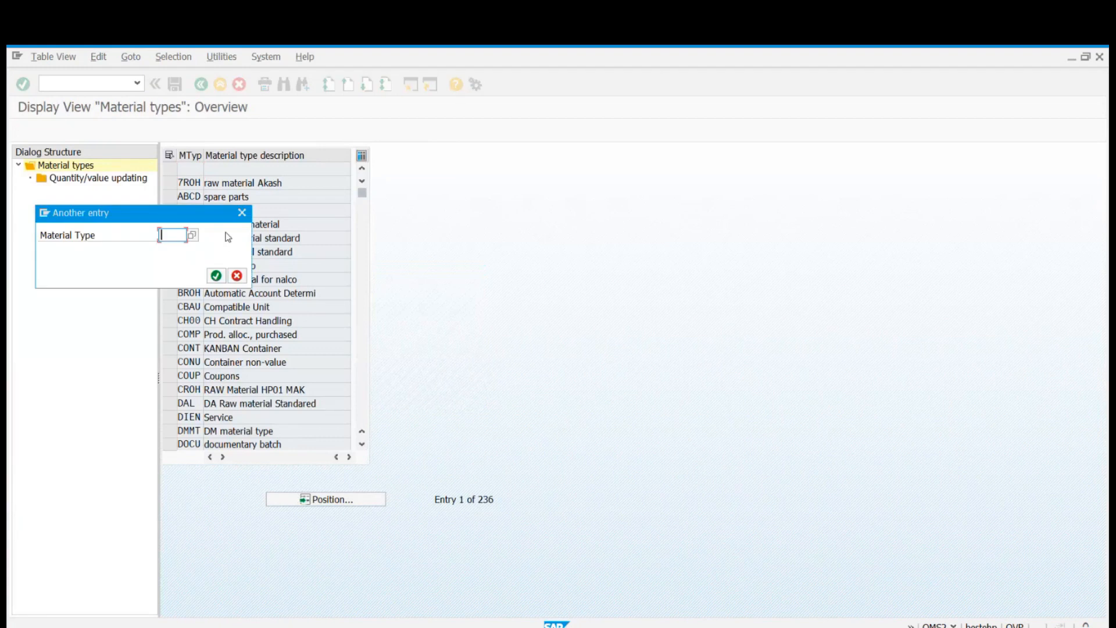
{"action": "key", "text": "Return"}
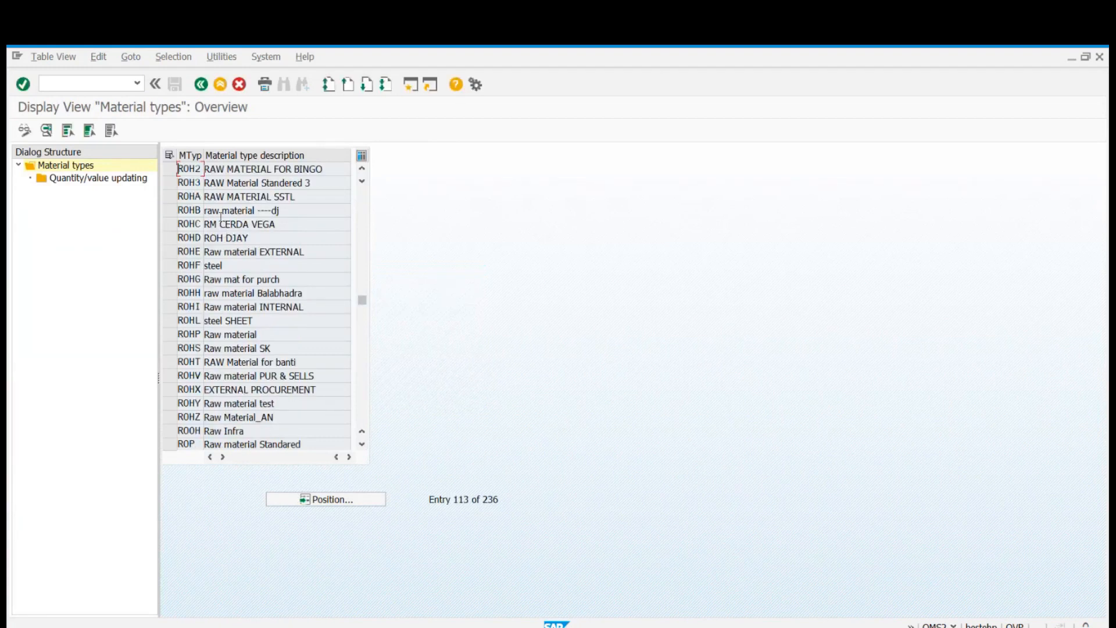
{"action": "scroll", "coordinate": [254, 319], "scroll_direction": "up", "scroll_amount": 1}
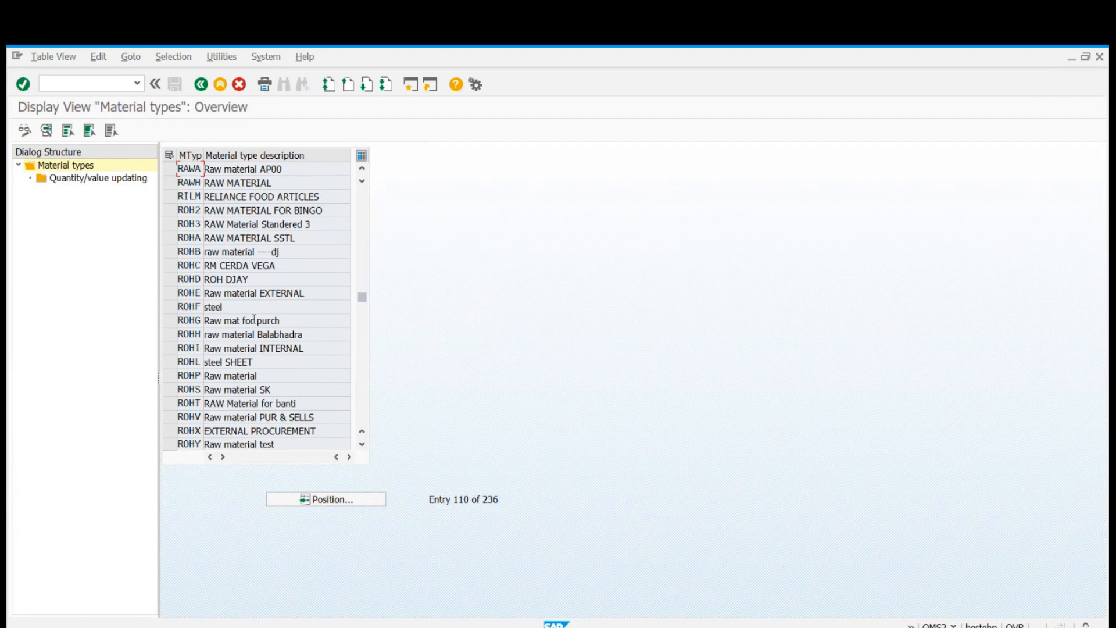
{"action": "scroll", "coordinate": [254, 319], "scroll_direction": "up", "scroll_amount": 2}
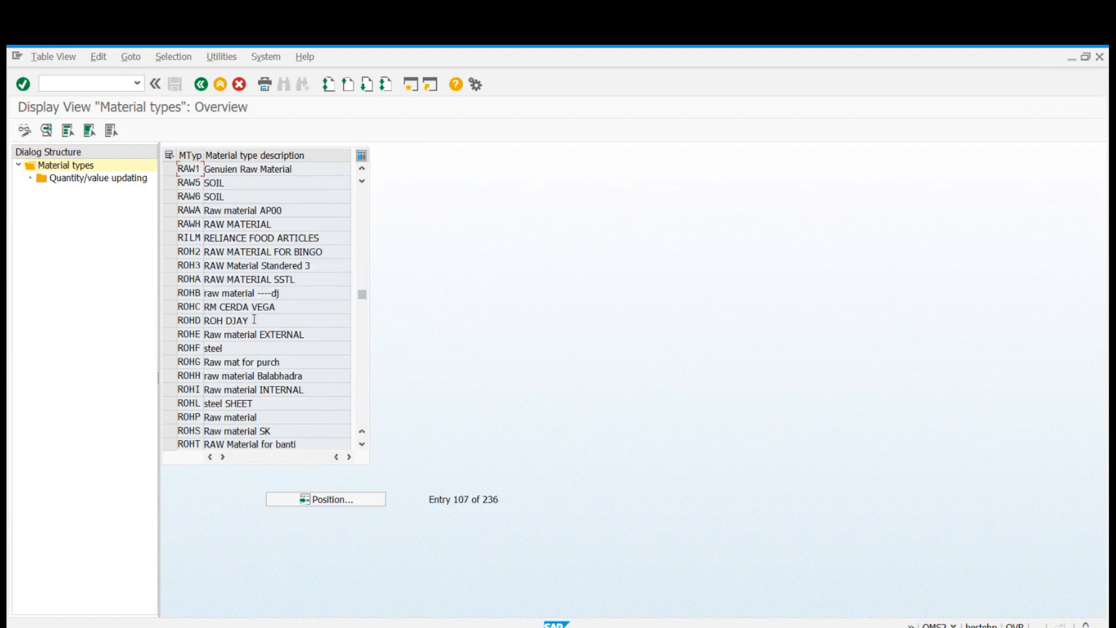
Reposition the material types list at ROH2.
{"action": "left_click", "coordinate": [325, 499]}
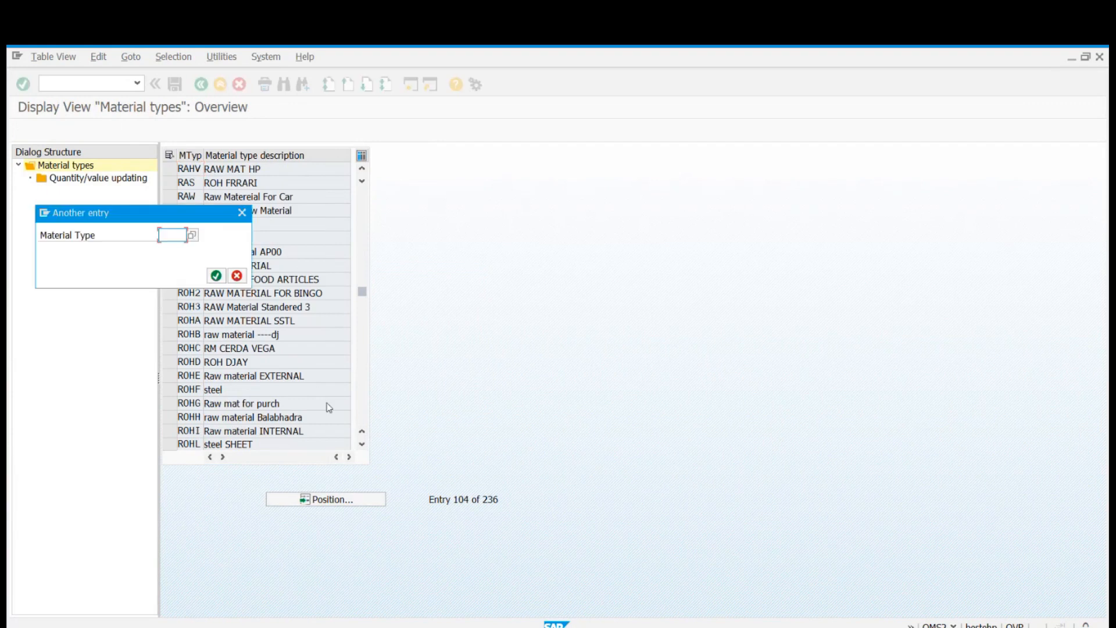
{"action": "type", "text": "ROH2"}
{"action": "key", "text": "Return"}
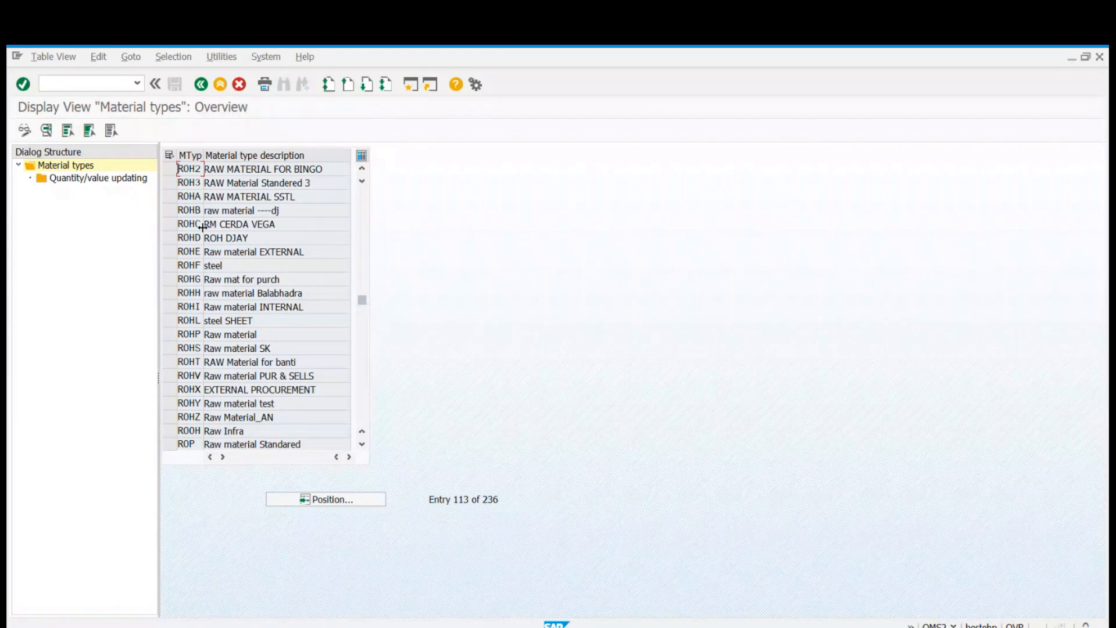
Look through the material types around ROH2 for the raw material type ROH.
{"action": "scroll", "coordinate": [202, 227], "scroll_direction": "down", "scroll_amount": 1}
{"action": "scroll", "coordinate": [201, 226], "scroll_direction": "down", "scroll_amount": 3}
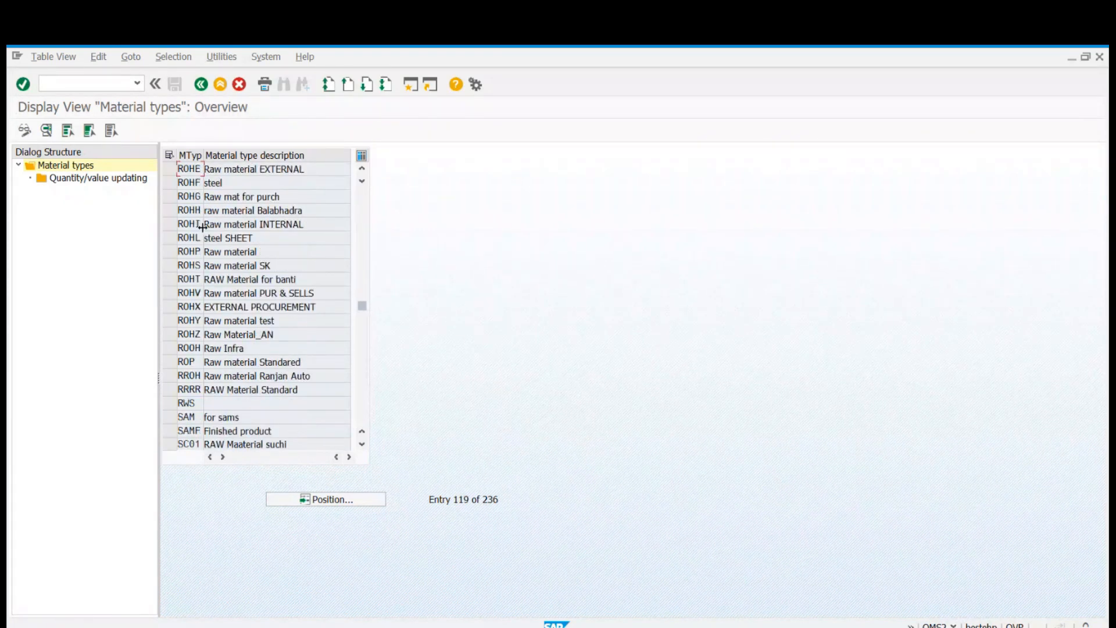
{"action": "scroll", "coordinate": [202, 226], "scroll_direction": "up", "scroll_amount": 1}
{"action": "scroll", "coordinate": [201, 227], "scroll_direction": "up", "scroll_amount": 1}
{"action": "scroll", "coordinate": [202, 227], "scroll_direction": "up", "scroll_amount": 2}
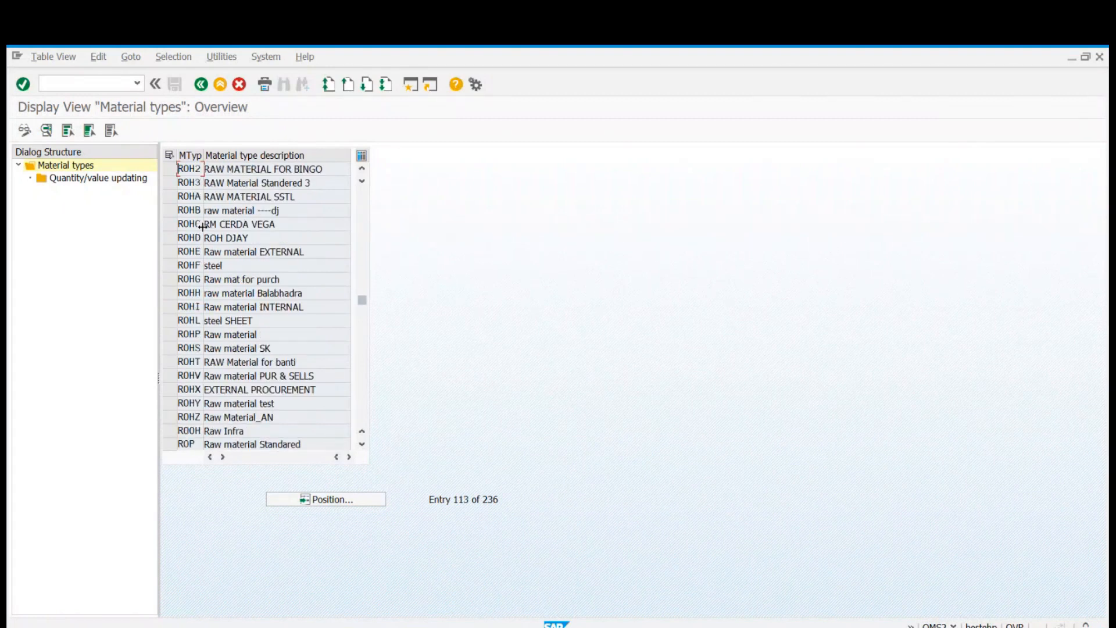
{"action": "scroll", "coordinate": [202, 227], "scroll_direction": "up", "scroll_amount": 1}
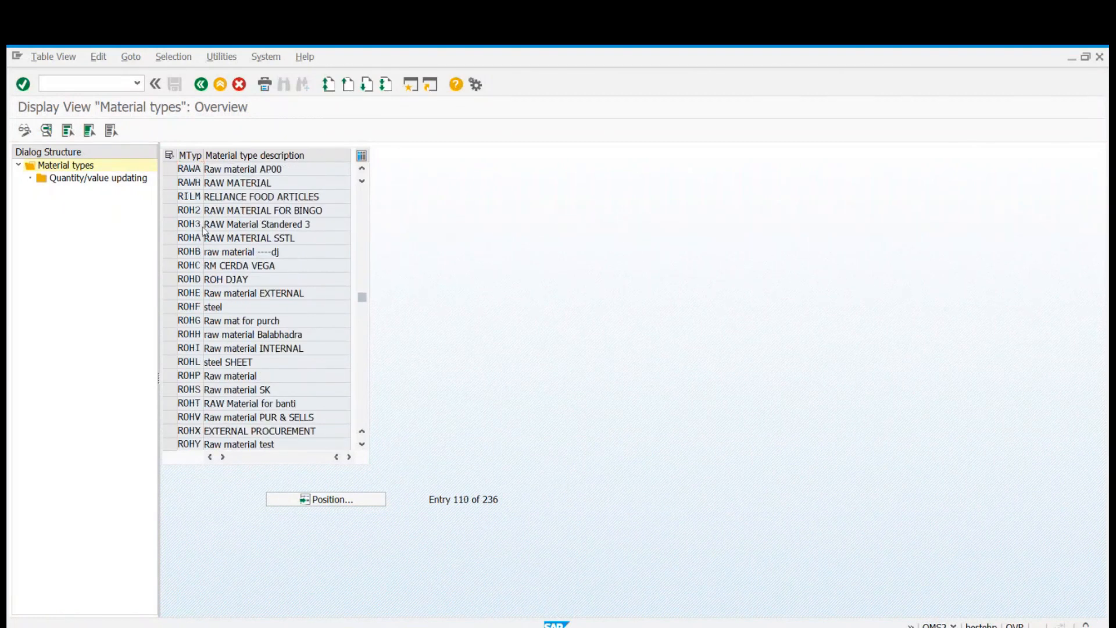
{"action": "scroll", "coordinate": [202, 226], "scroll_direction": "up", "scroll_amount": 1}
{"action": "scroll", "coordinate": [202, 226], "scroll_direction": "up", "scroll_amount": 1}
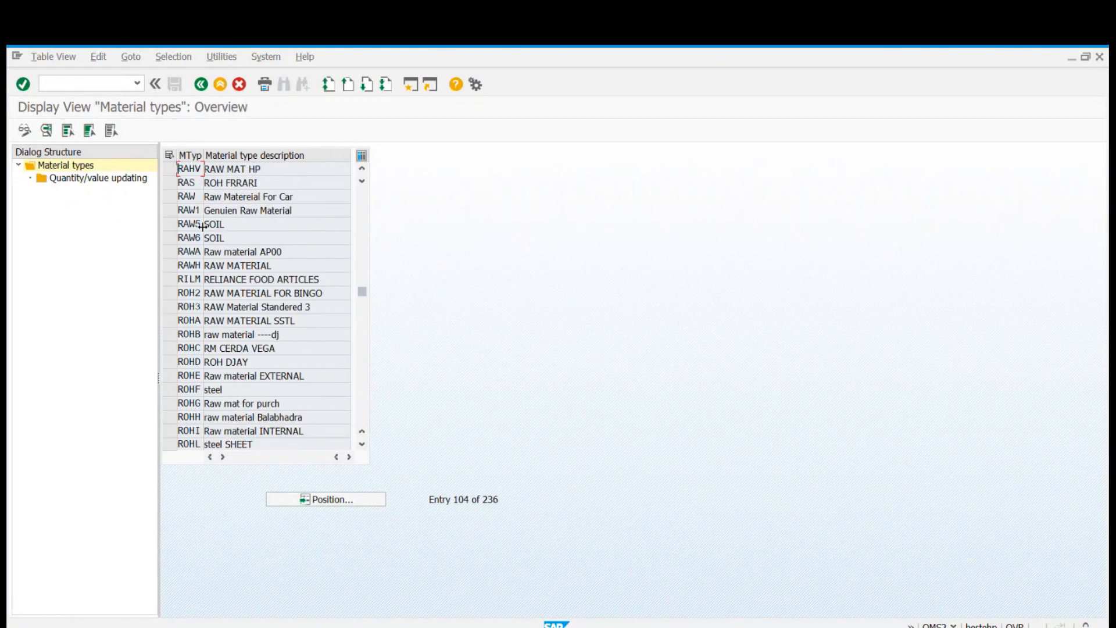
{"action": "scroll", "coordinate": [202, 227], "scroll_direction": "up", "scroll_amount": 1}
{"action": "scroll", "coordinate": [202, 227], "scroll_direction": "up", "scroll_amount": 2}
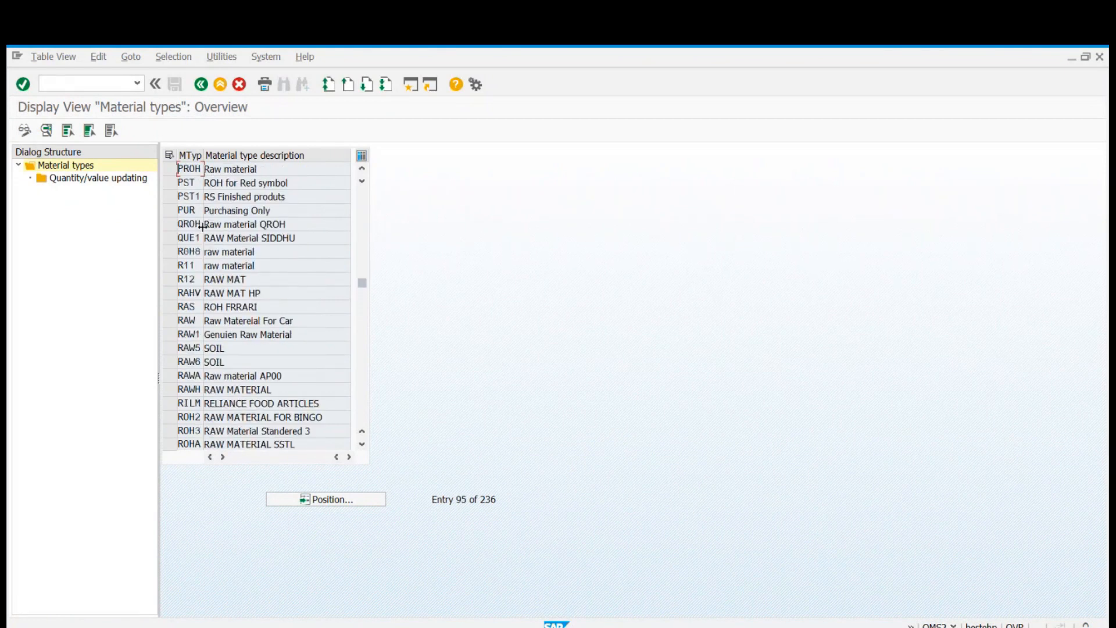
{"action": "scroll", "coordinate": [202, 227], "scroll_direction": "down", "scroll_amount": 4}
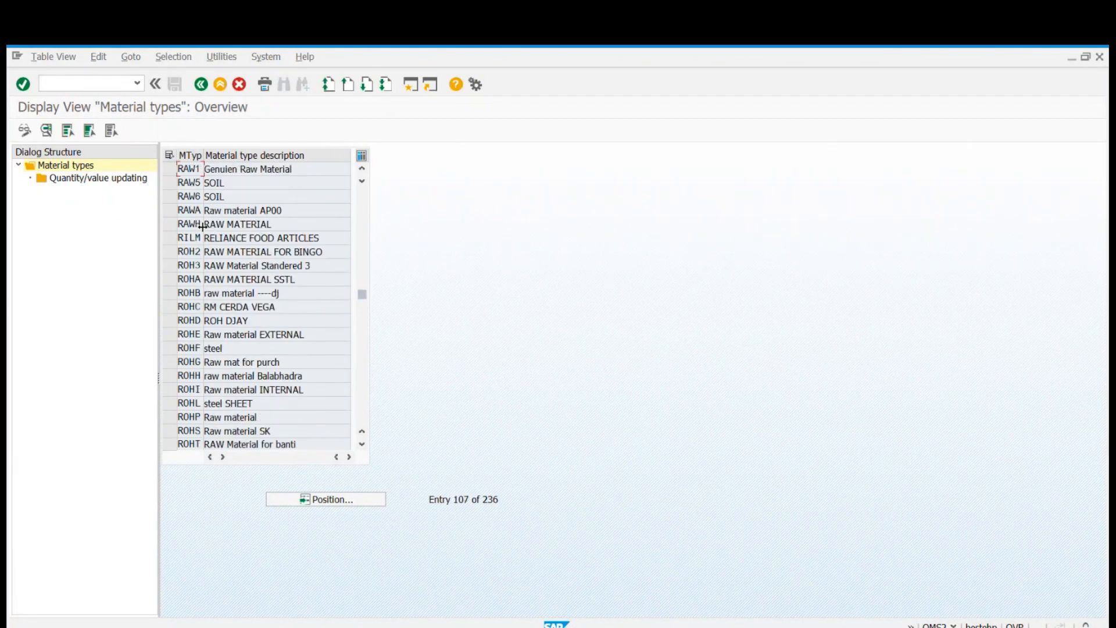
{"action": "left_click", "coordinate": [250, 343]}
{"action": "scroll", "coordinate": [341, 392], "scroll_direction": "down", "scroll_amount": 1}
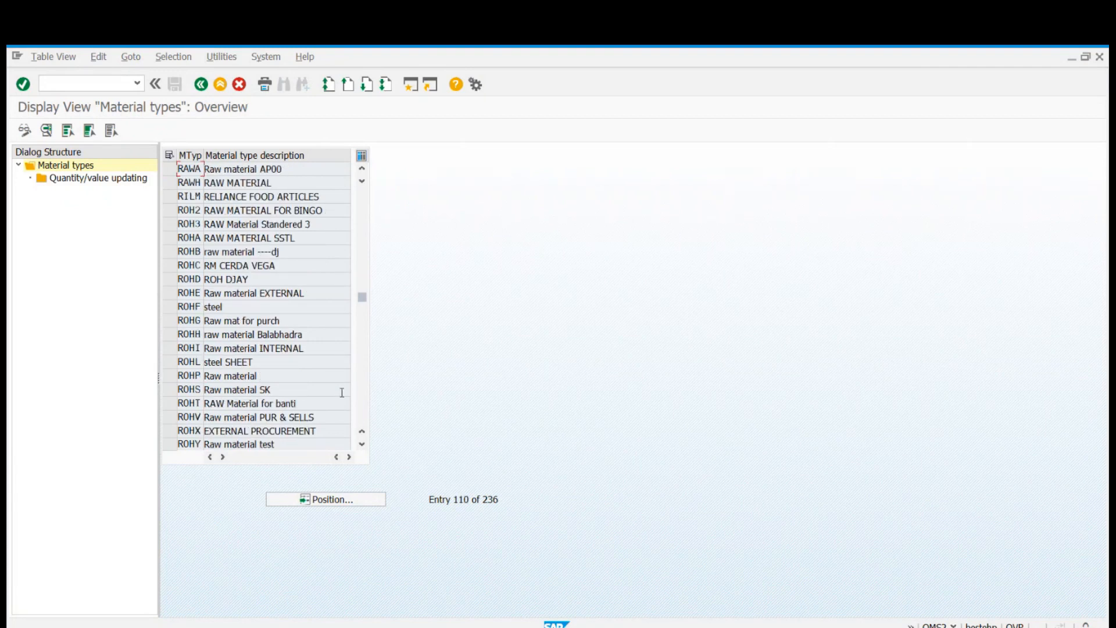
{"action": "scroll", "coordinate": [341, 392], "scroll_direction": "down", "scroll_amount": 1}
{"action": "scroll", "coordinate": [342, 391], "scroll_direction": "down", "scroll_amount": 1}
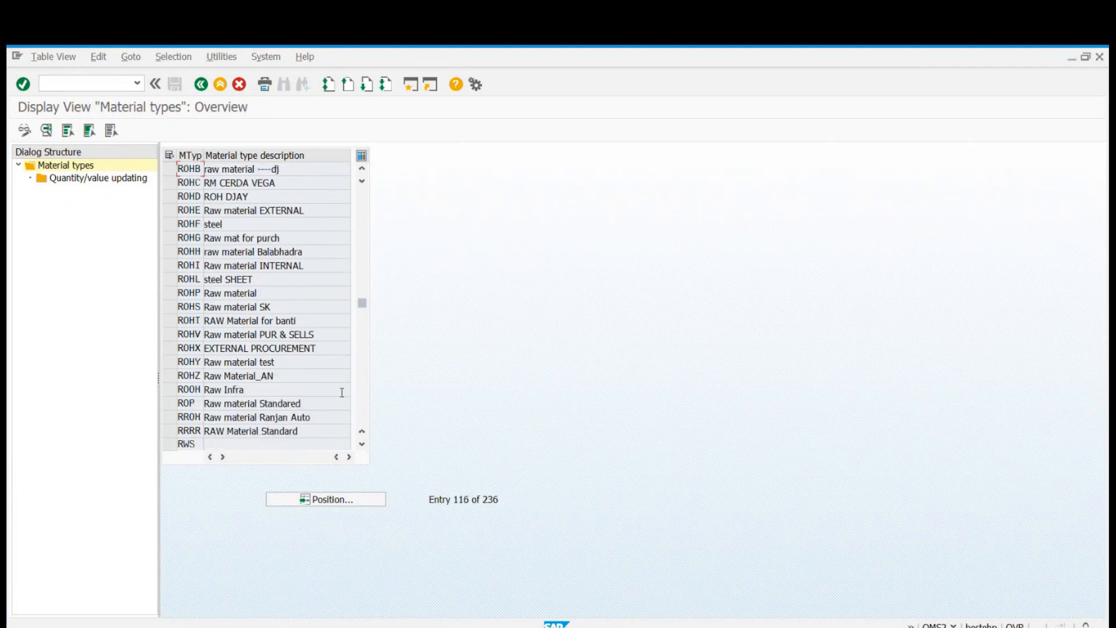
{"action": "scroll", "coordinate": [342, 392], "scroll_direction": "down", "scroll_amount": 1}
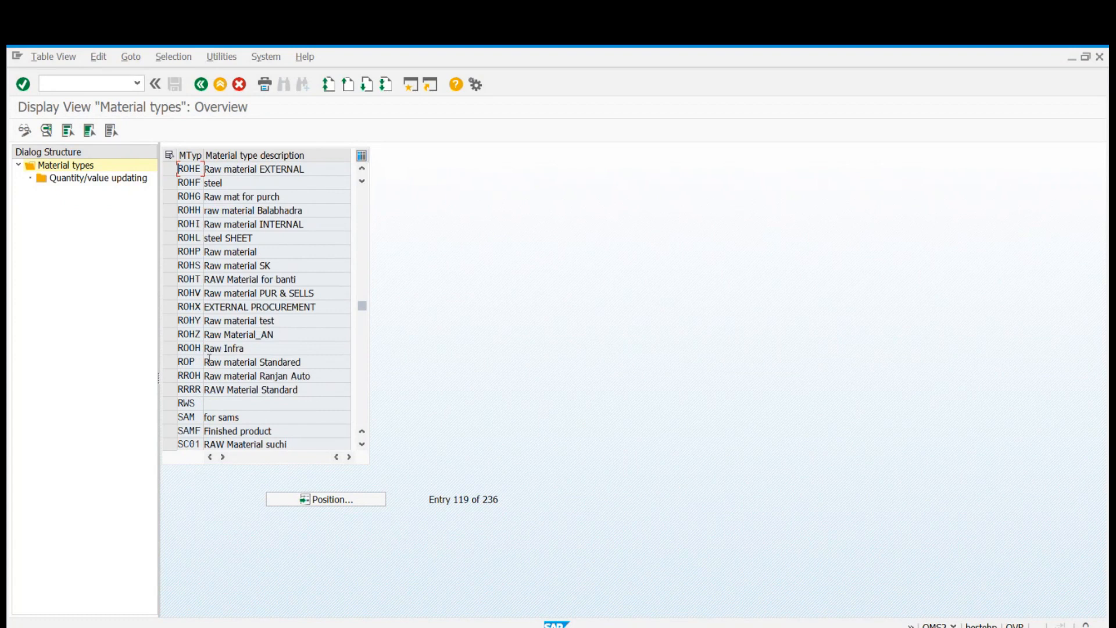
{"action": "scroll", "coordinate": [211, 356], "scroll_direction": "up", "scroll_amount": 7}
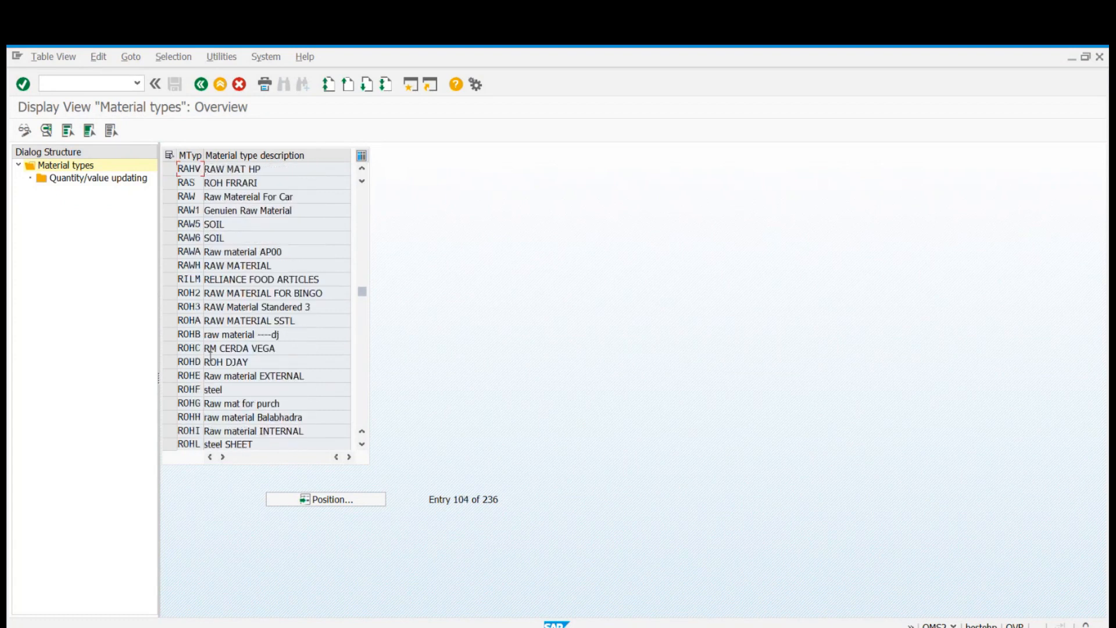
{"action": "scroll", "coordinate": [211, 356], "scroll_direction": "up", "scroll_amount": 2}
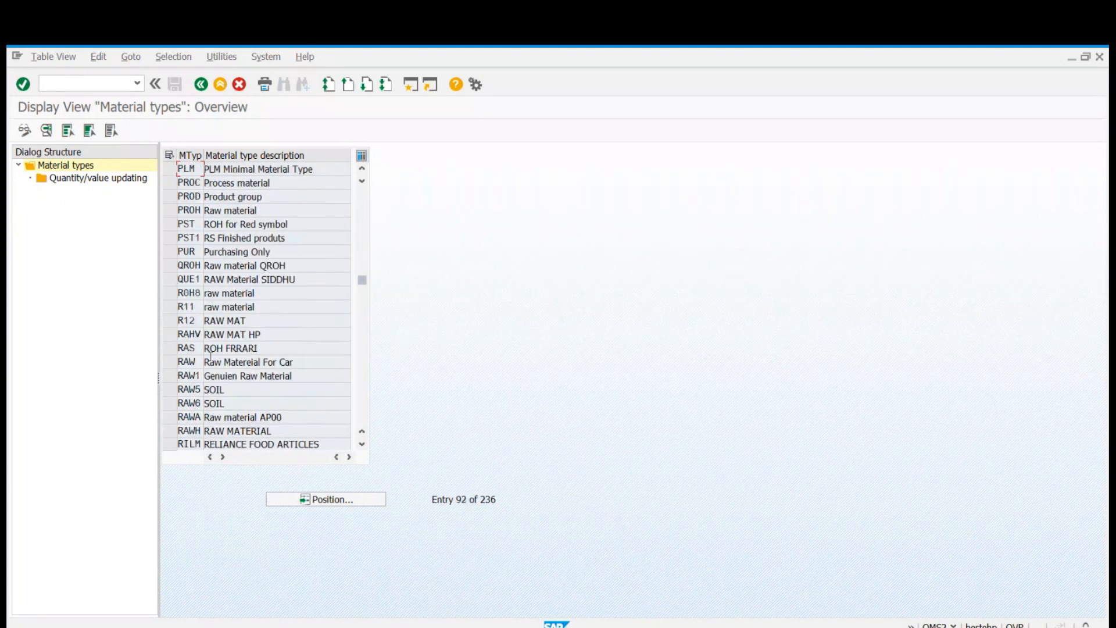
{"action": "scroll", "coordinate": [211, 356], "scroll_direction": "up", "scroll_amount": 3}
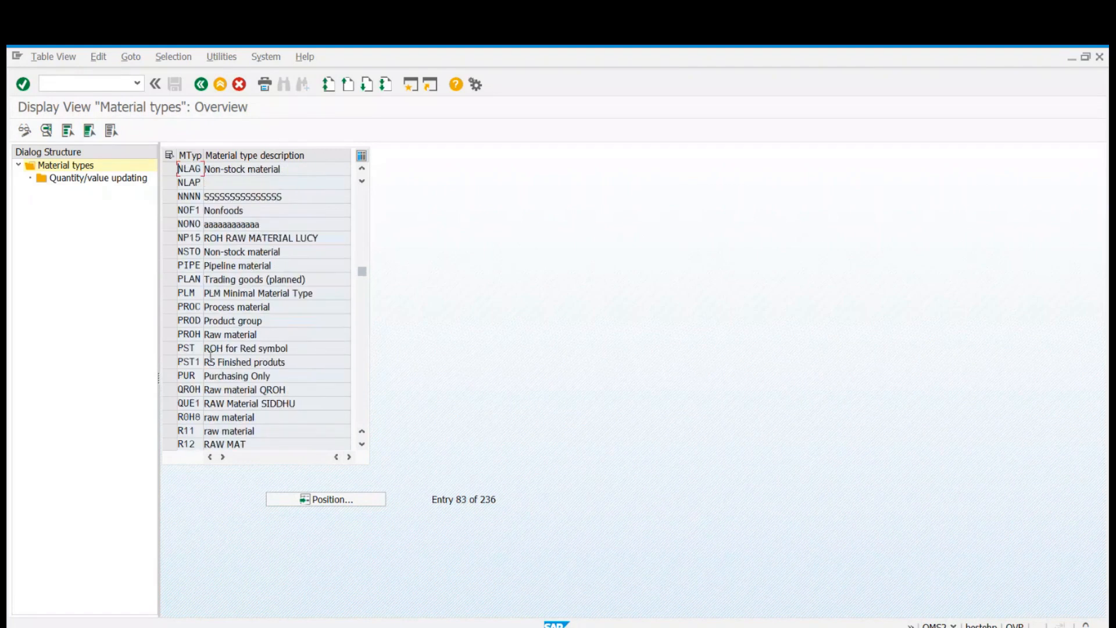
{"action": "scroll", "coordinate": [210, 355], "scroll_direction": "up", "scroll_amount": 4}
{"action": "scroll", "coordinate": [210, 358], "scroll_direction": "down", "scroll_amount": 5}
{"action": "scroll", "coordinate": [210, 359], "scroll_direction": "down", "scroll_amount": 5}
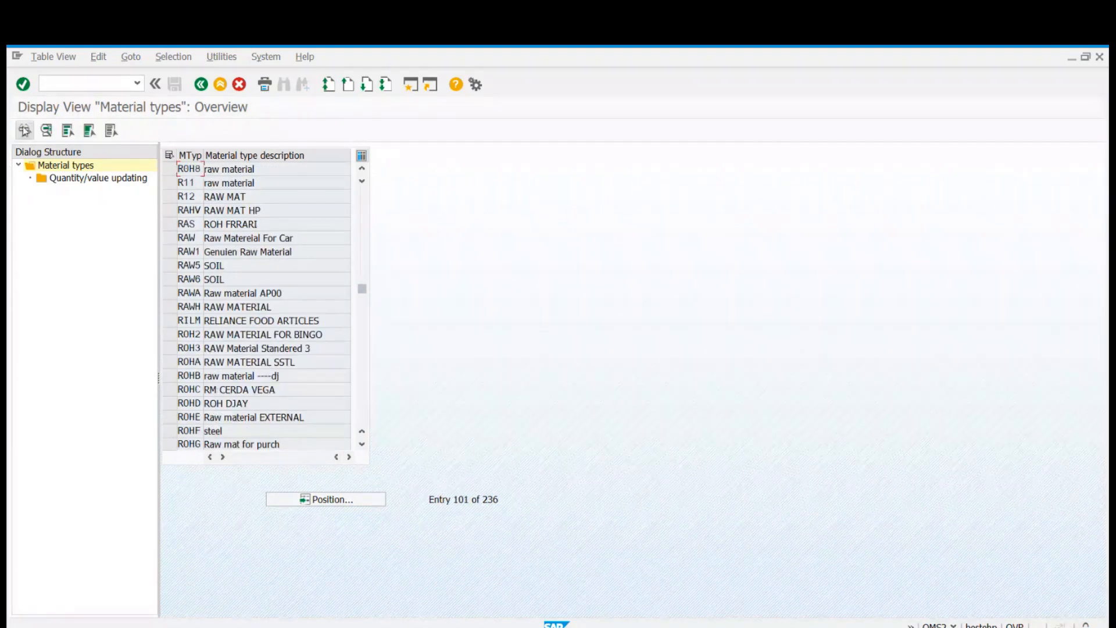
Try to switch the material types to change mode and start transaction SM12 in a new session.
{"action": "left_click", "coordinate": [24, 130]}
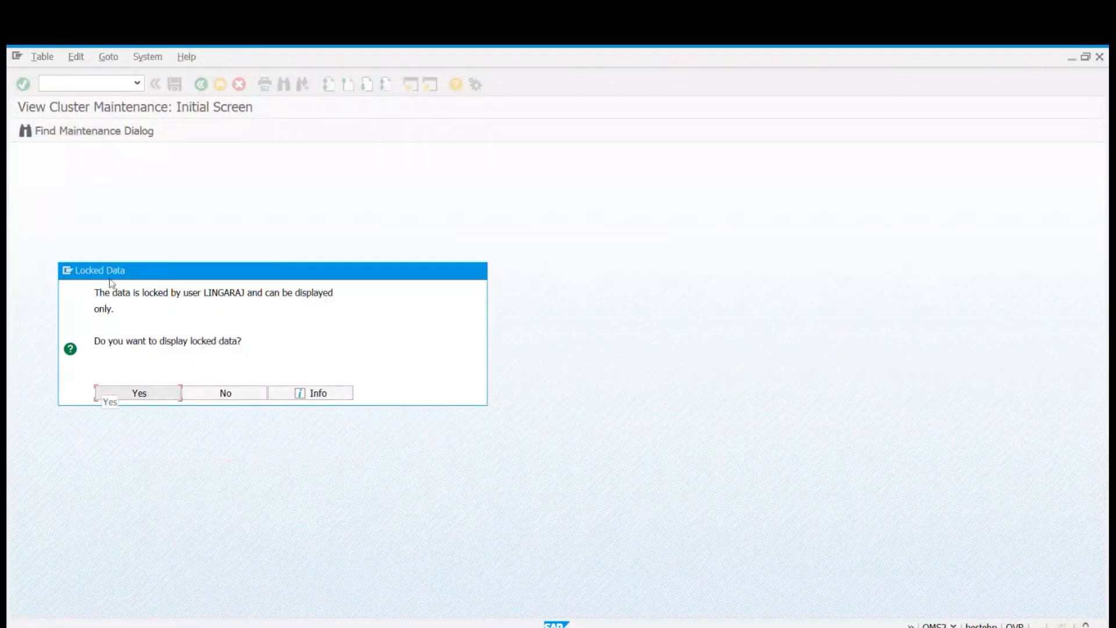
{"action": "left_click", "coordinate": [67, 270]}
{"action": "left_click", "coordinate": [102, 321]}
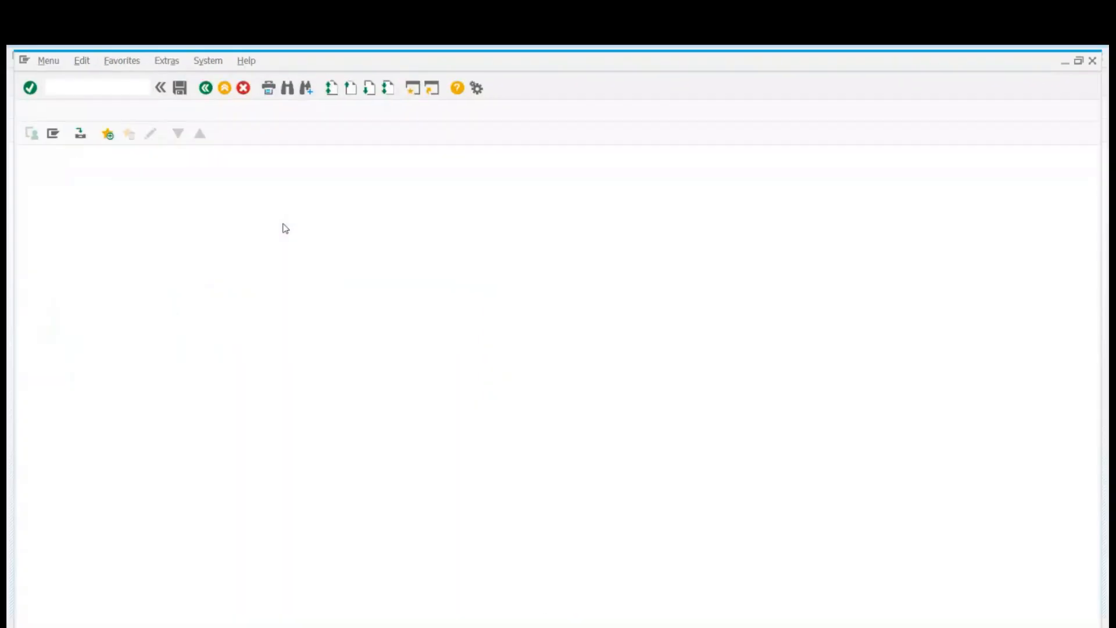
{"action": "type", "text": "SM12"}
{"action": "key", "text": "Return"}
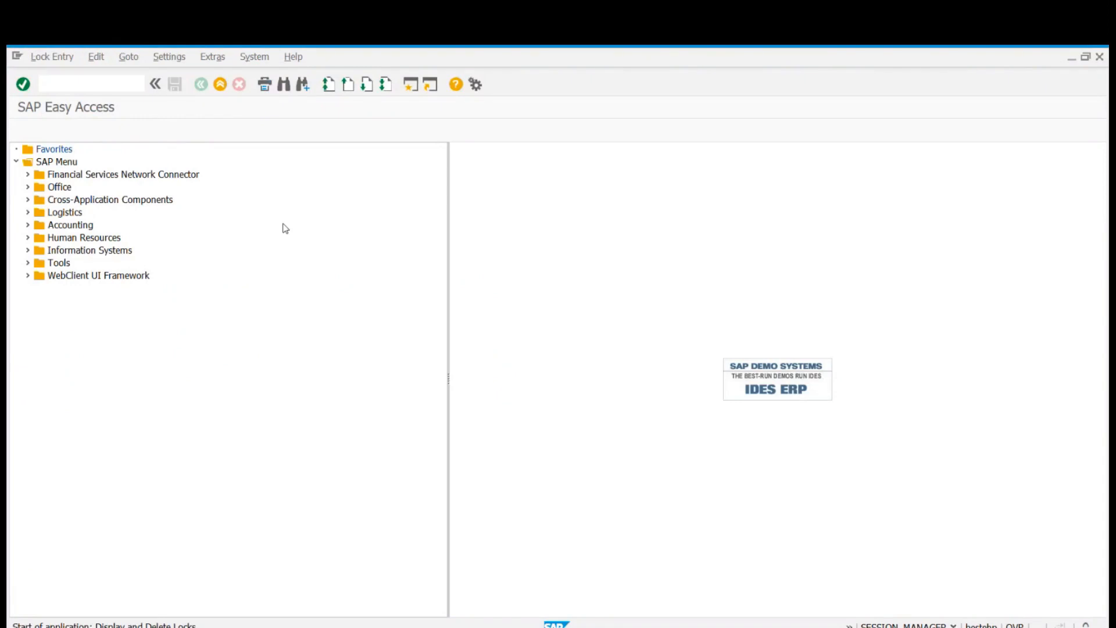
Clear the user name filter and list the lock entries of all users in client 800.
{"action": "key", "text": "Tab"}
{"action": "key", "text": "Tab"}
{"action": "key", "text": "Tab"}
{"action": "key", "text": "Delete"}
{"action": "key", "text": "Delete"}
{"action": "key", "text": "Delete"}
{"action": "key", "text": "Delete"}
{"action": "key", "text": "Delete"}
{"action": "key", "text": "Delete"}
{"action": "key", "text": "Delete"}
{"action": "key", "text": "Delete"}
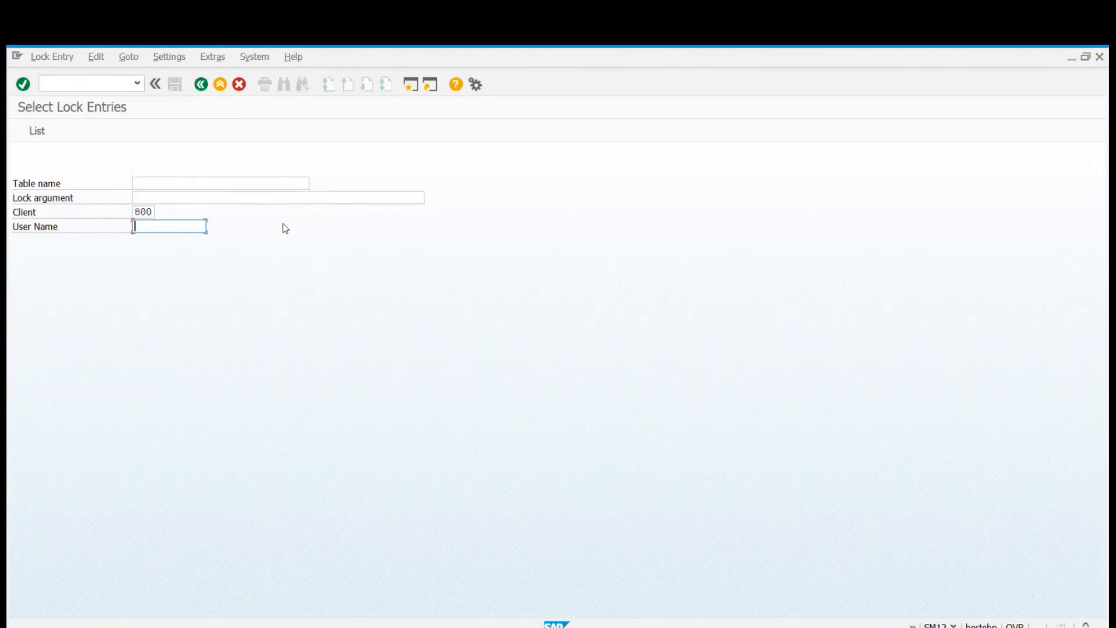
{"action": "left_click", "coordinate": [37, 131]}
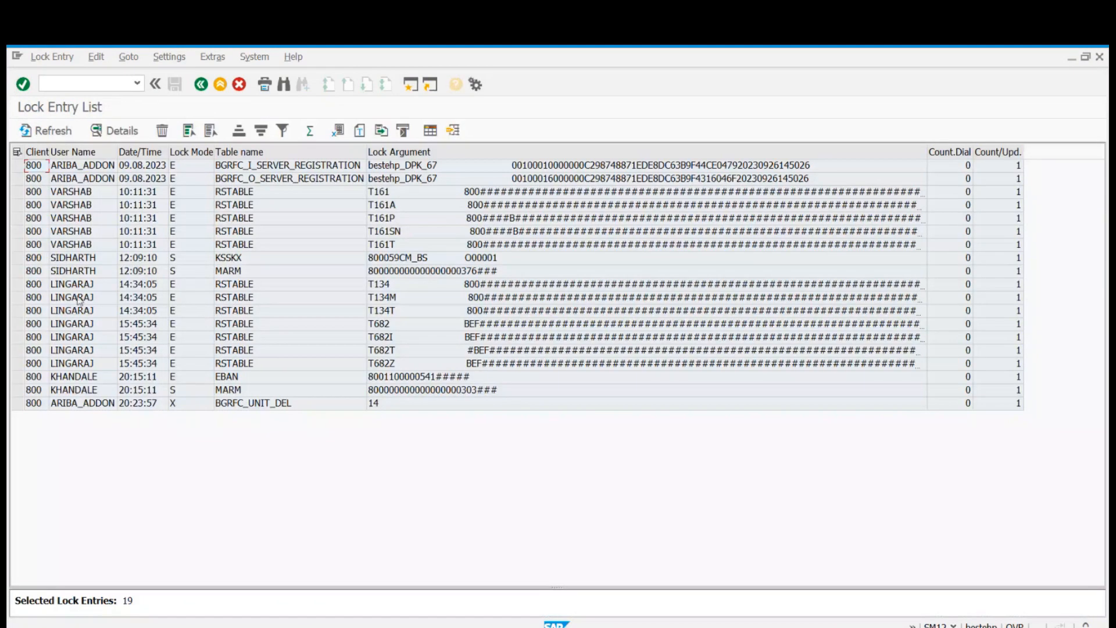
Delete all seven RSTABLE lock entries of the user locking the material types and refresh the lock list.
{"action": "left_click_drag", "start_coordinate": [18, 284], "coordinate": [34, 362]}
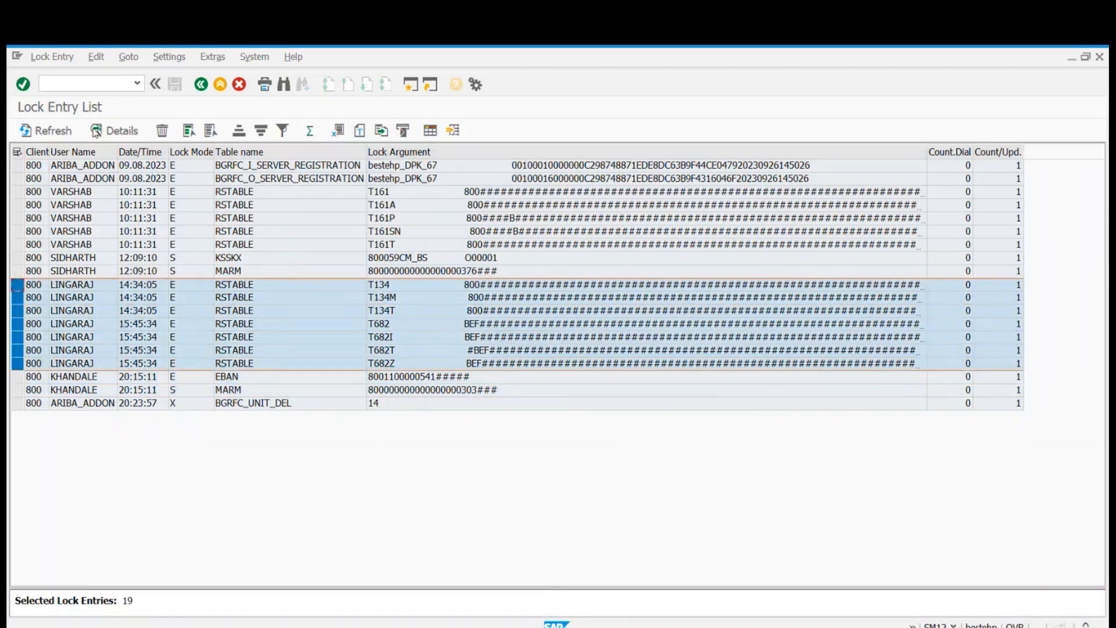
{"action": "left_click", "coordinate": [162, 130]}
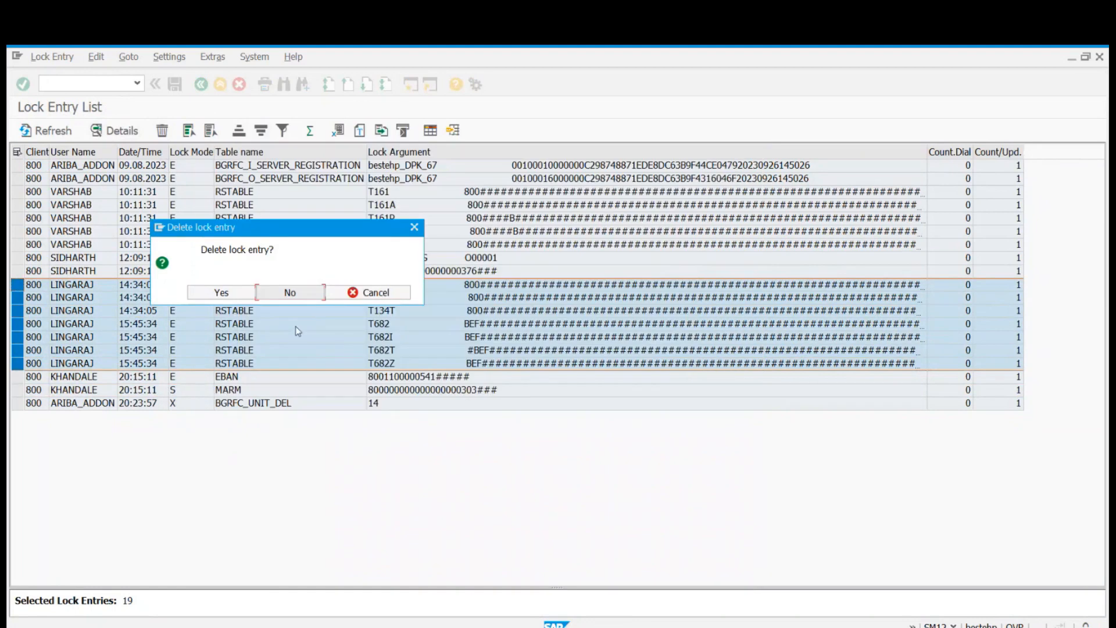
{"action": "left_click", "coordinate": [221, 293]}
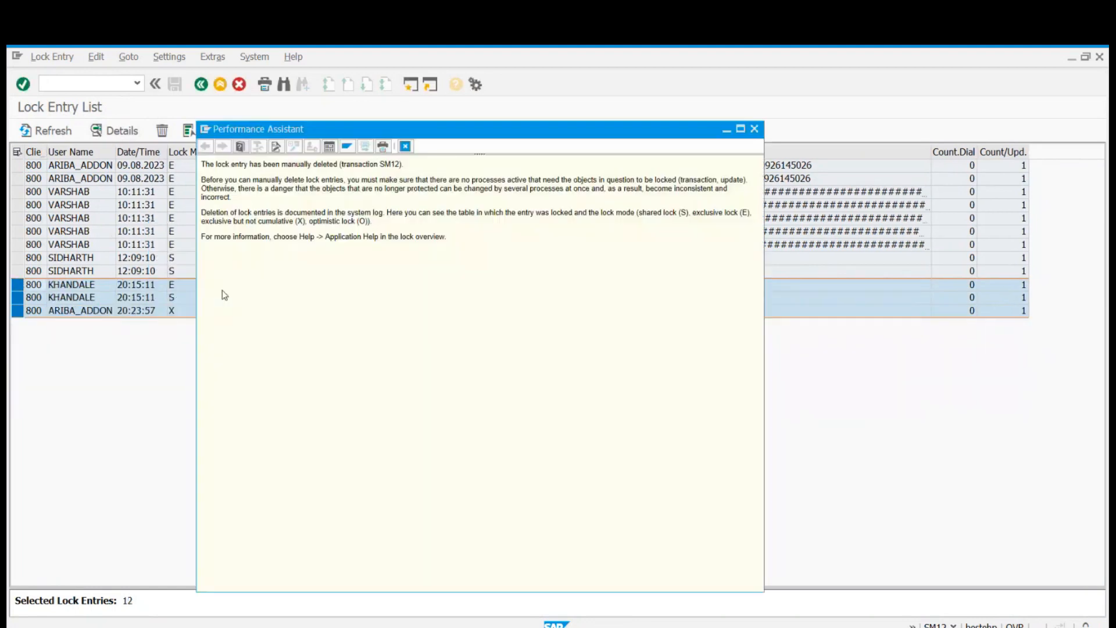
{"action": "left_click", "coordinate": [406, 147]}
{"action": "left_click", "coordinate": [57, 131]}
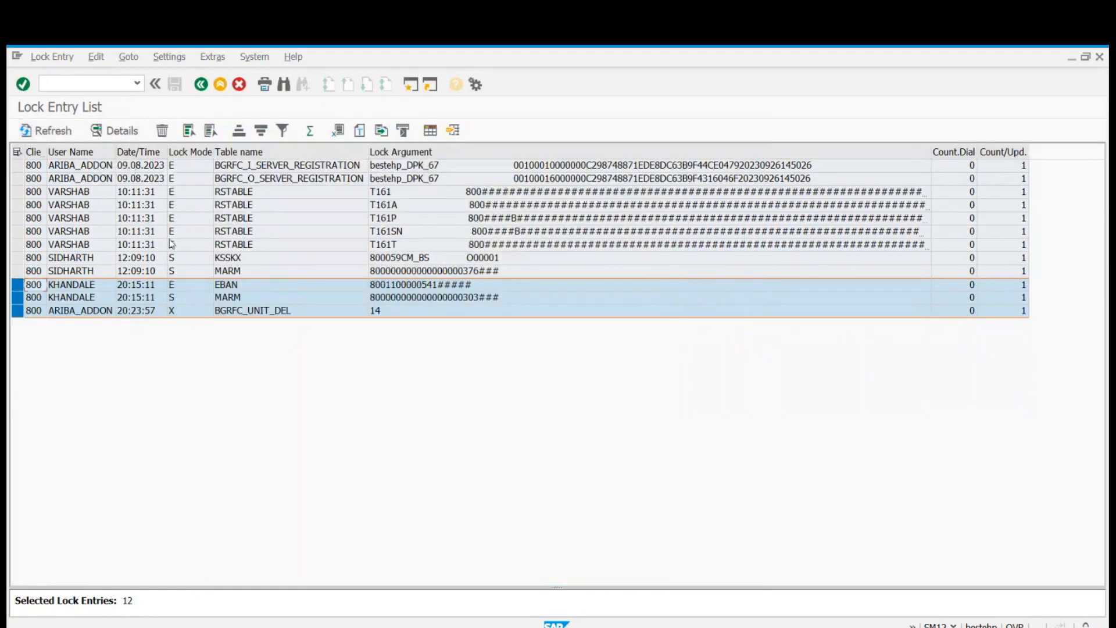
Return to the material types session, leave the locked data dialog, and position the list at ROH2 in change mode.
{"action": "key", "text": "alt+Tab"}
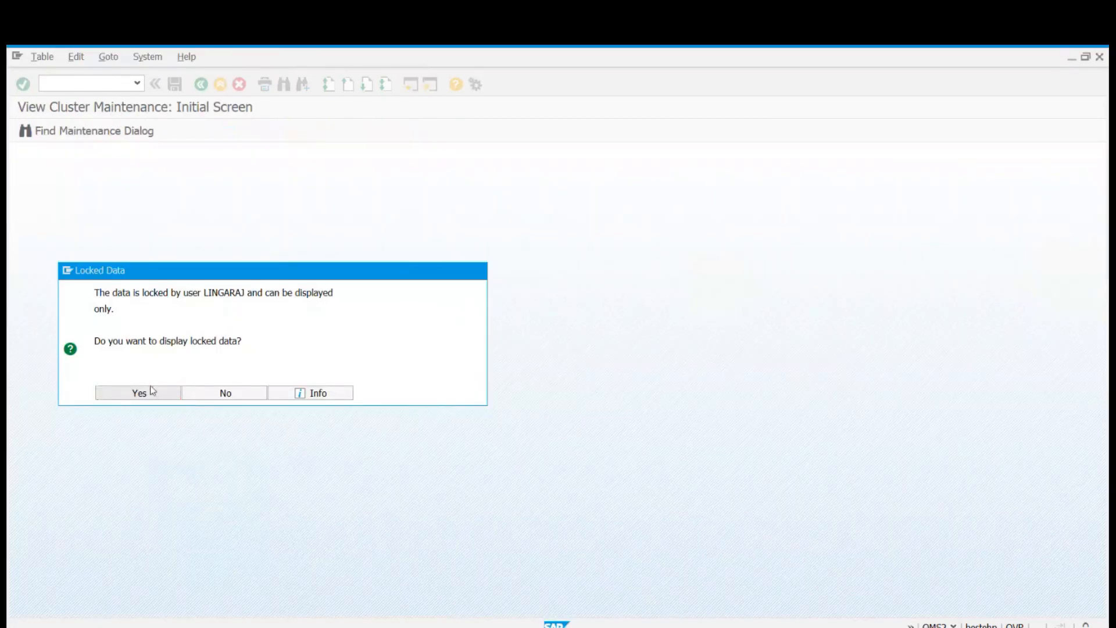
{"action": "left_click", "coordinate": [151, 393]}
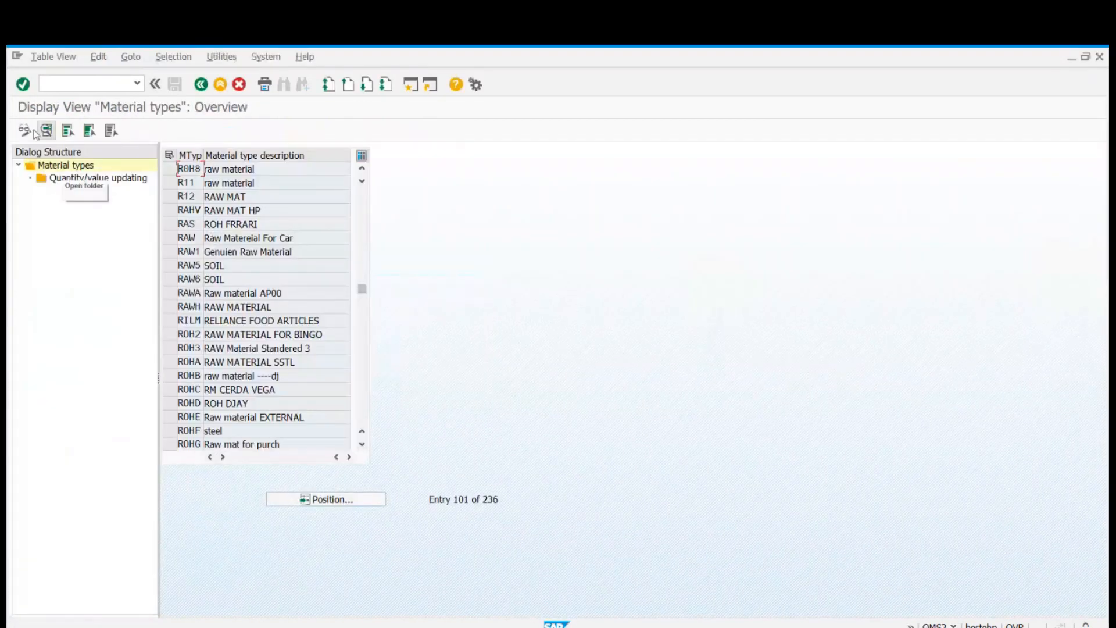
{"action": "left_click", "coordinate": [349, 499]}
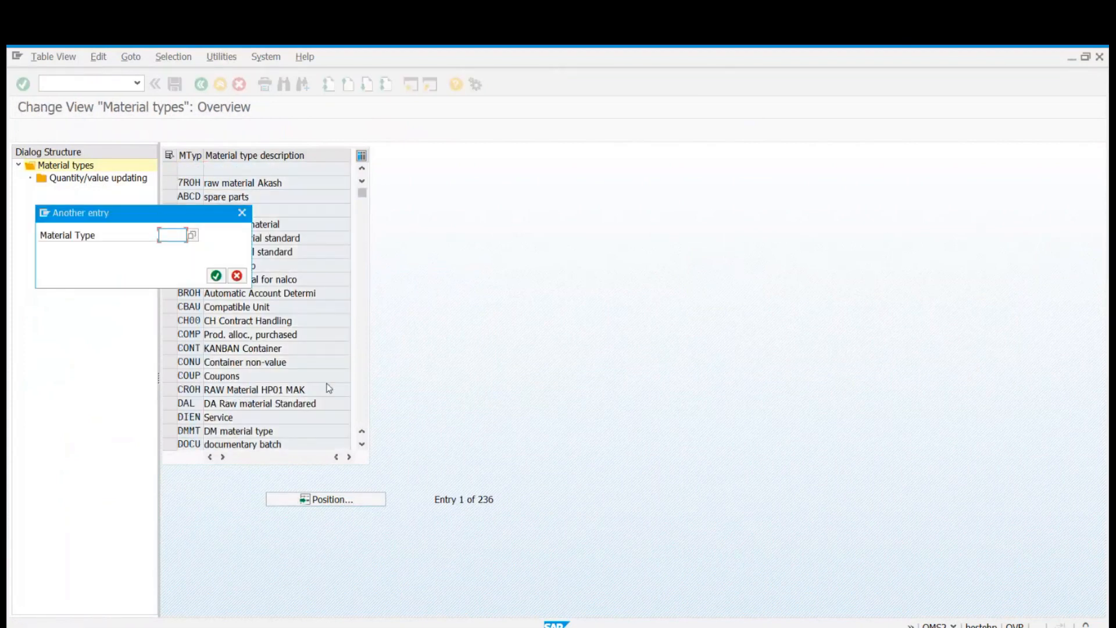
{"action": "type", "text": "ROH2"}
{"action": "key", "text": "Return"}
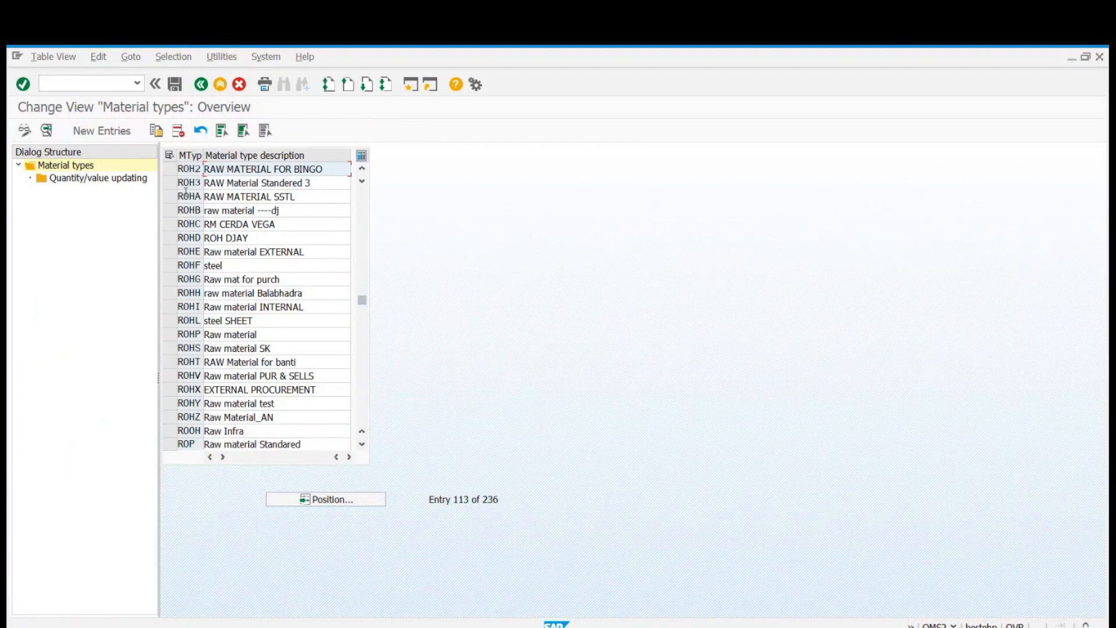
Copy material type ROH3 as new type ROH with the description RAW Material Standered, including its quantity/value updating entries.
{"action": "left_click", "coordinate": [169, 183]}
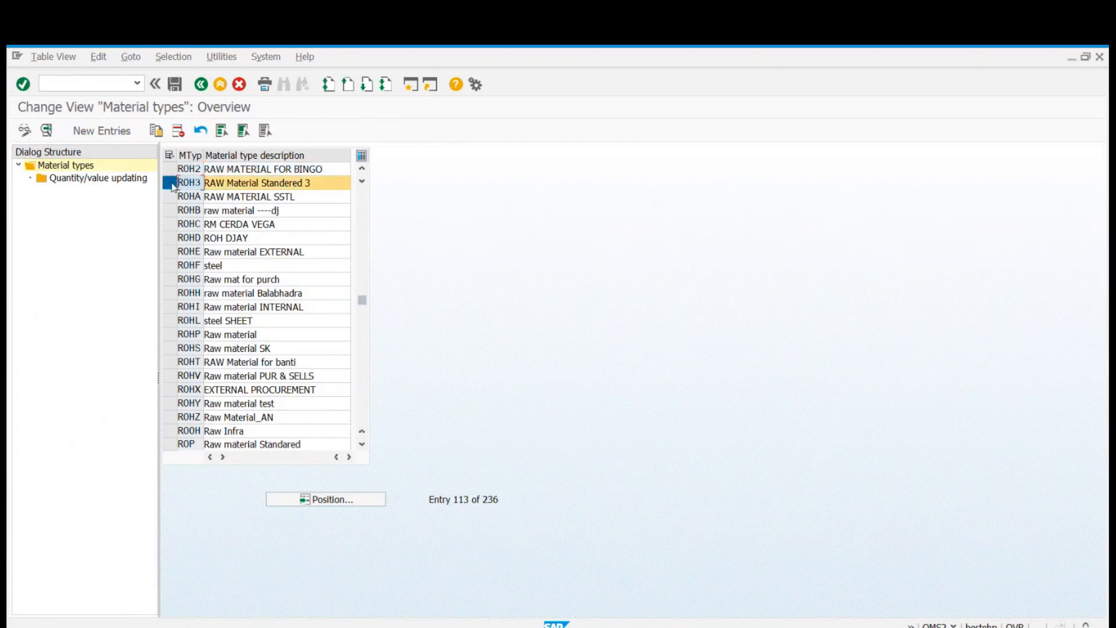
{"action": "left_click", "coordinate": [156, 130]}
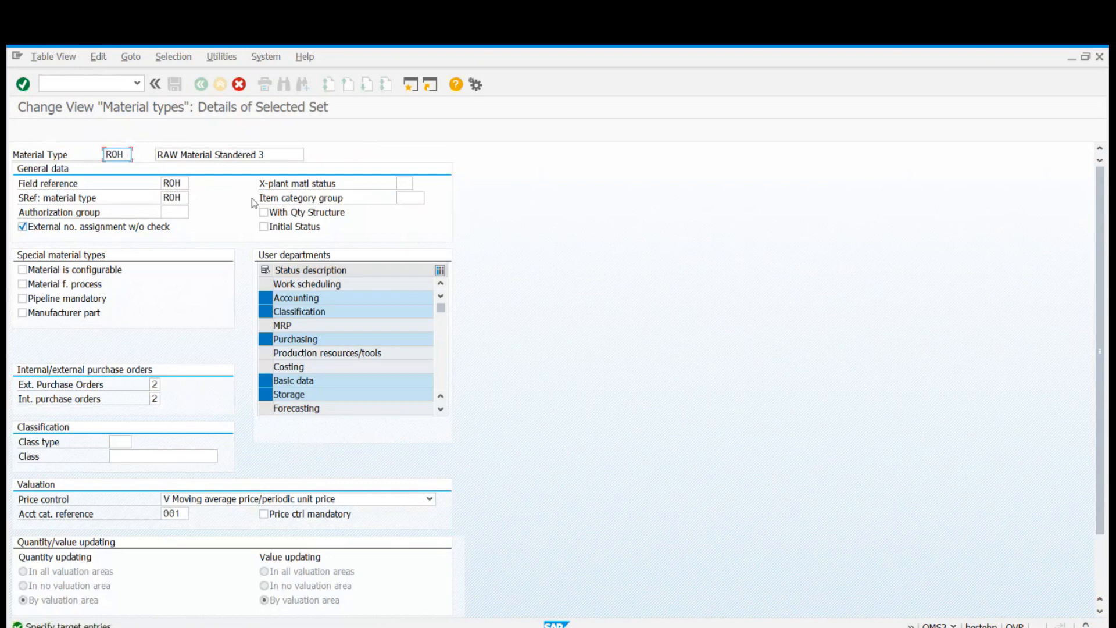
{"action": "left_click", "coordinate": [280, 151]}
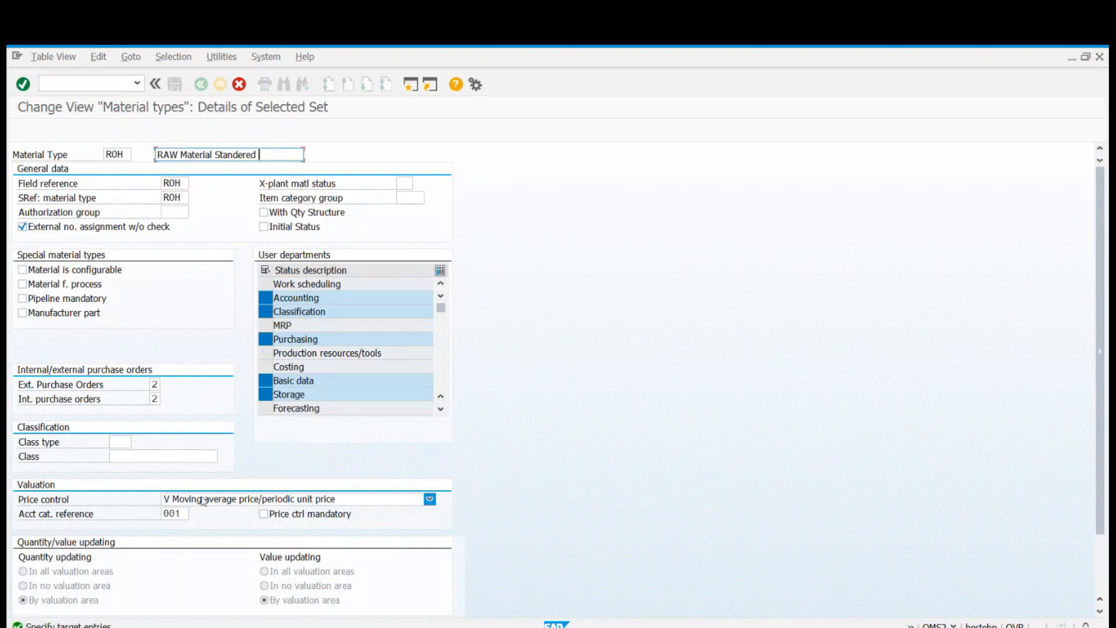
{"action": "scroll", "coordinate": [234, 501], "scroll_direction": "down", "scroll_amount": 3}
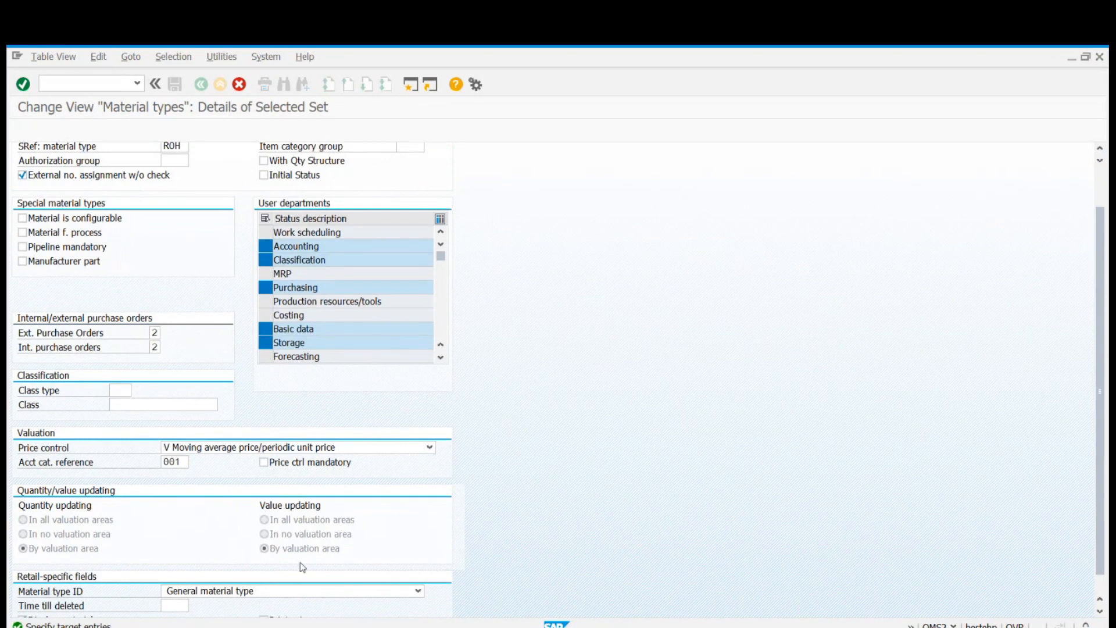
{"action": "scroll", "coordinate": [483, 506], "scroll_direction": "down", "scroll_amount": 1}
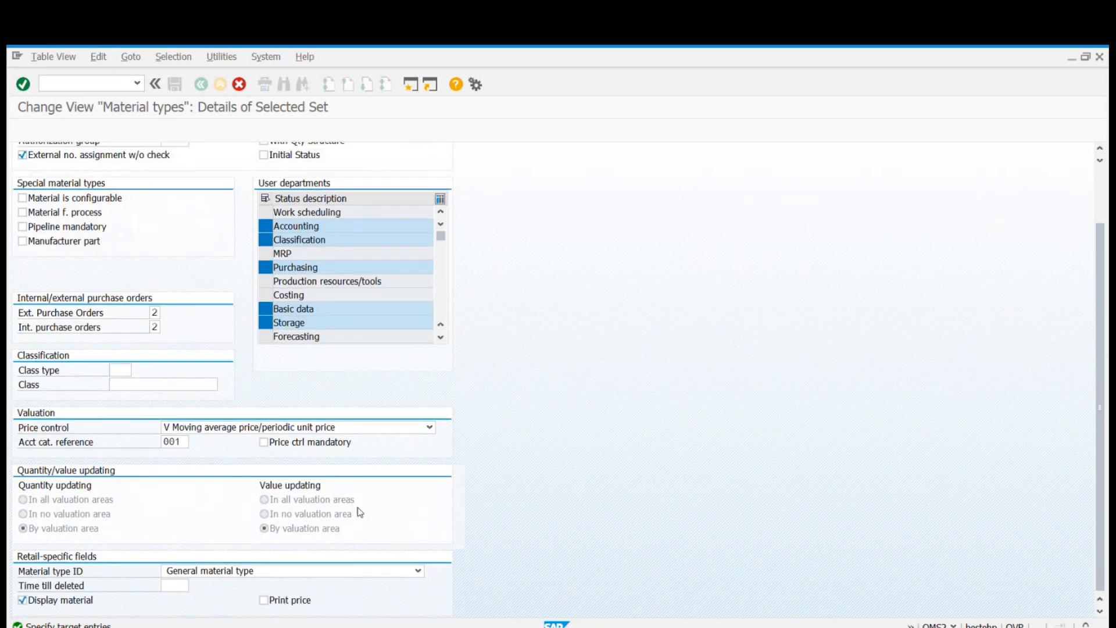
{"action": "left_click", "coordinate": [185, 442]}
{"action": "key", "text": "Return"}
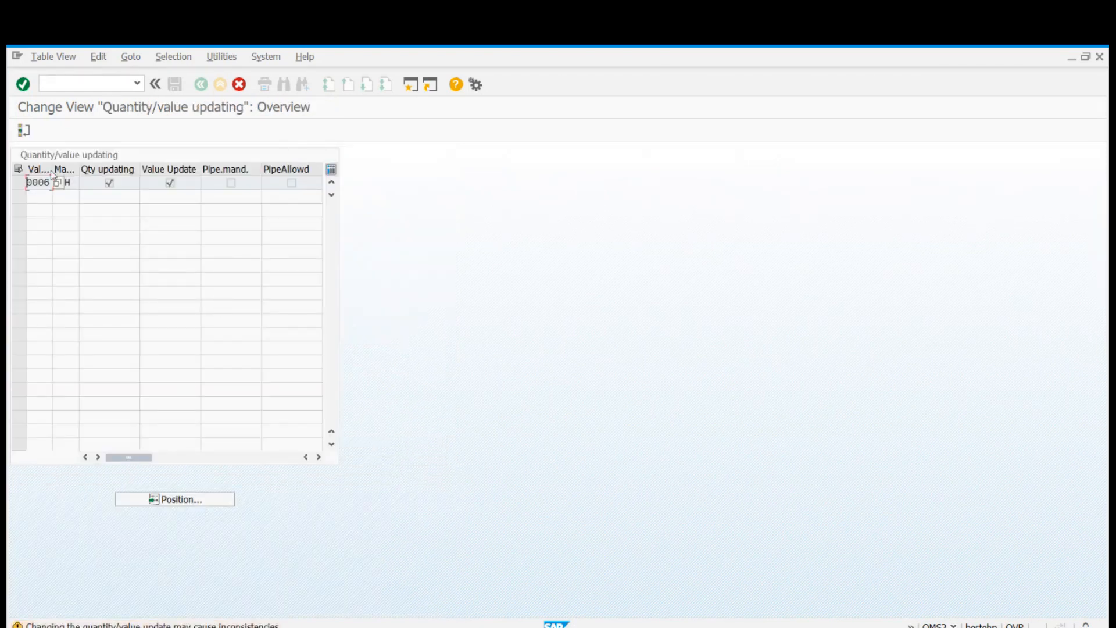
{"action": "left_click", "coordinate": [24, 129]}
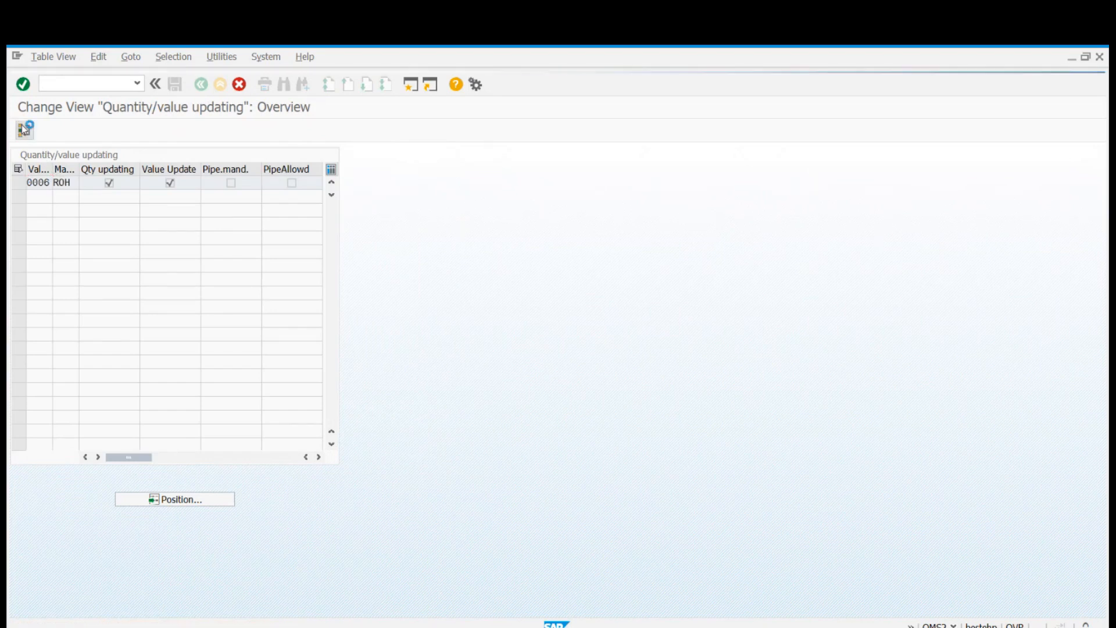
{"action": "left_click", "coordinate": [387, 433]}
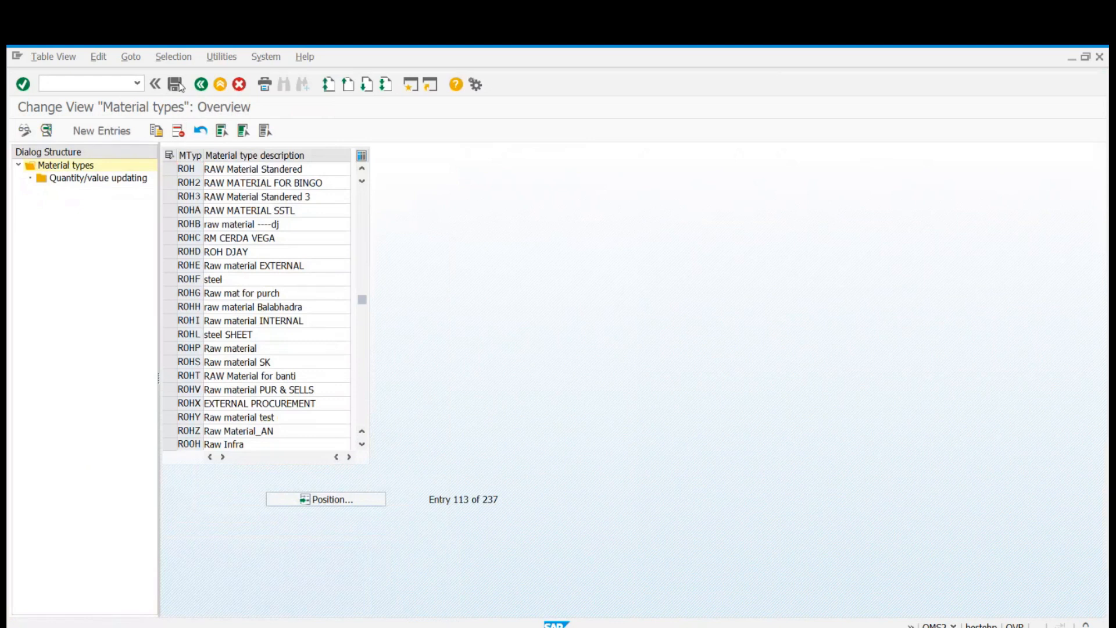
Save the new material type and open the quantity/value updating settings for ROH.
{"action": "left_click", "coordinate": [174, 85]}
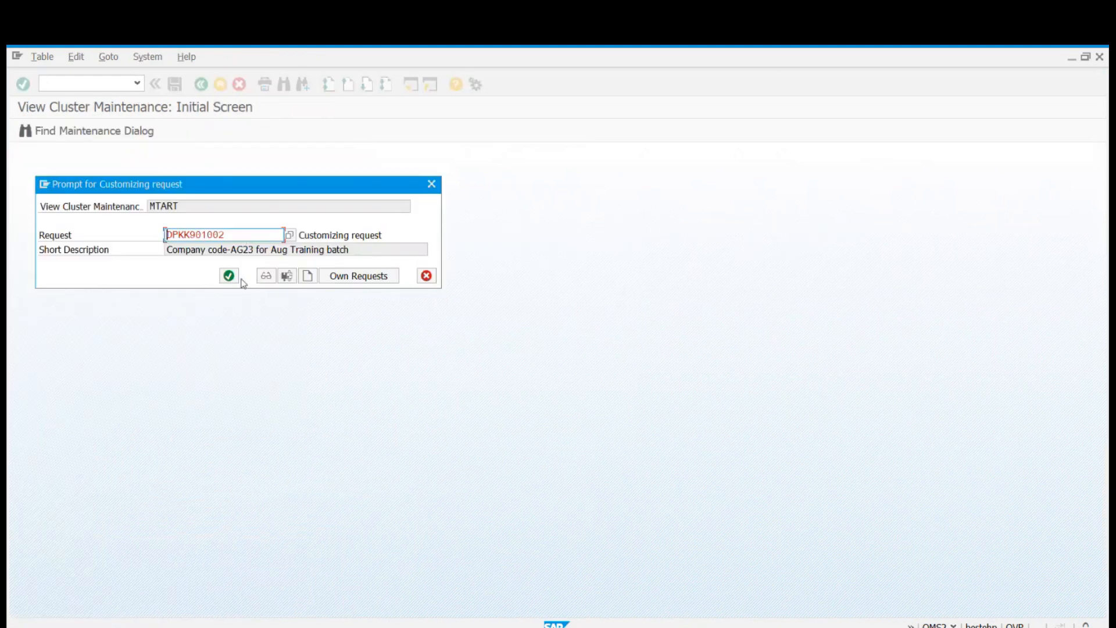
{"action": "left_click", "coordinate": [230, 275]}
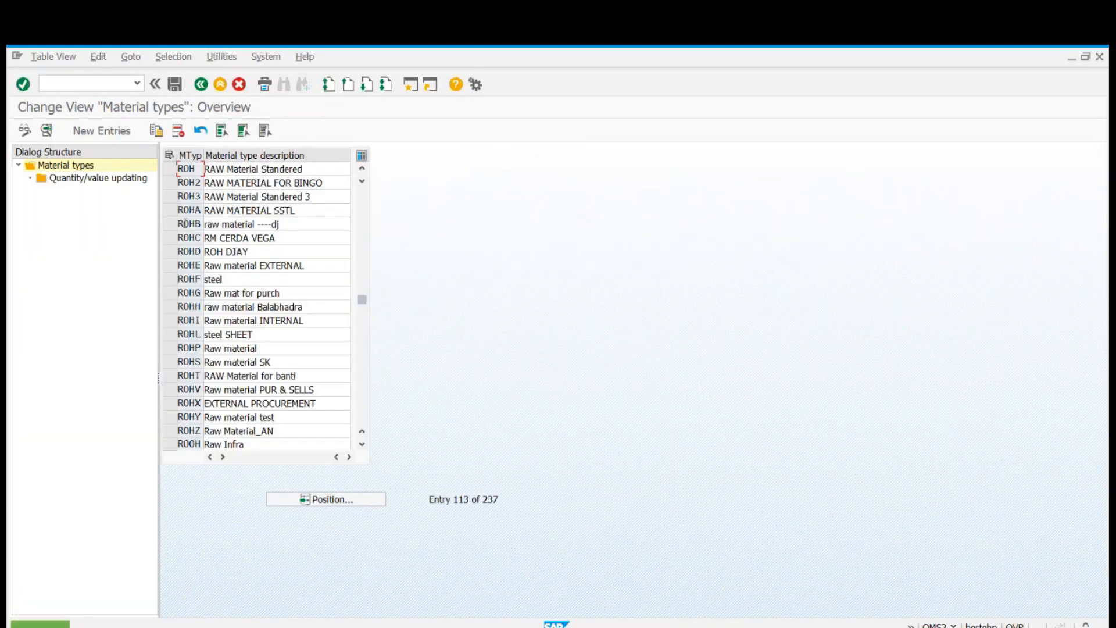
{"action": "left_click", "coordinate": [169, 169]}
{"action": "left_click", "coordinate": [65, 179]}
{"action": "double_click", "coordinate": [65, 179]}
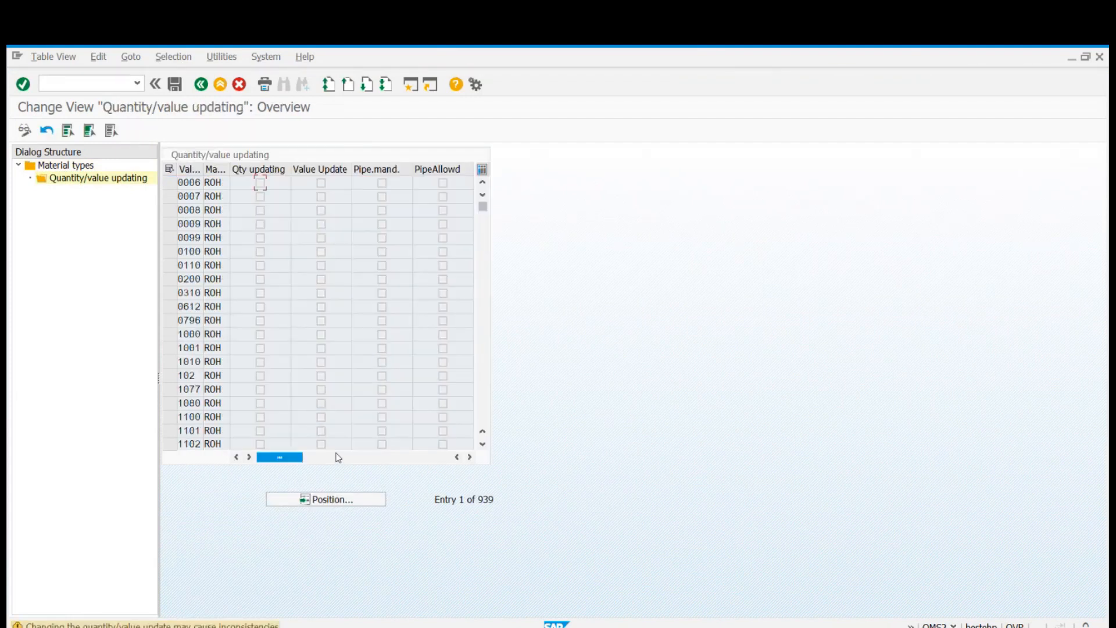
Position the list at valuation area AGP2 and activate quantity updating and value updating for ROH.
{"action": "key", "text": "Return"}
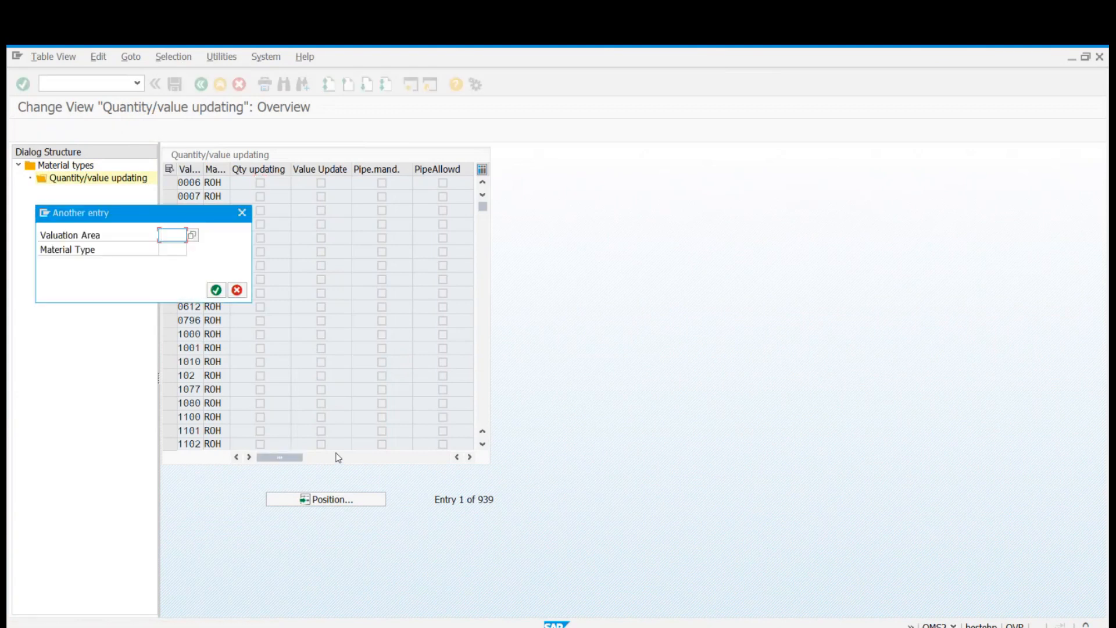
{"action": "type", "text": "AGP2"}
{"action": "key", "text": "Return"}
{"action": "left_click", "coordinate": [260, 182]}
{"action": "left_click", "coordinate": [320, 183]}
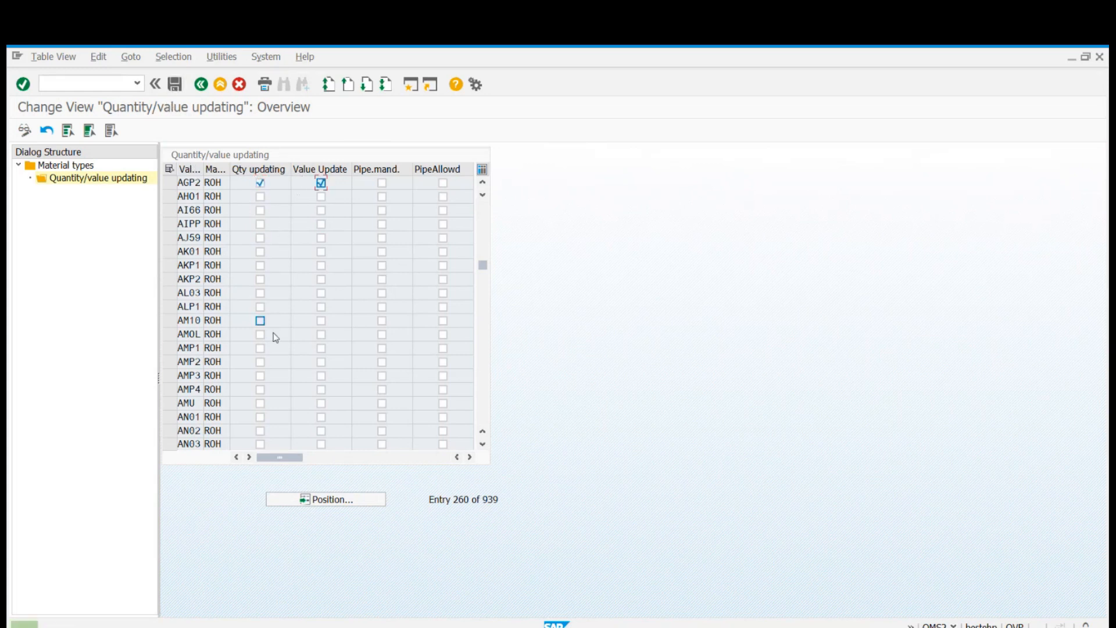
Activate quantity and value updating for ROH in valuation area PA11 and save the settings.
{"action": "left_click", "coordinate": [330, 499]}
{"action": "type", "text": "PA11"}
{"action": "key", "text": "Return"}
{"action": "left_click", "coordinate": [260, 183]}
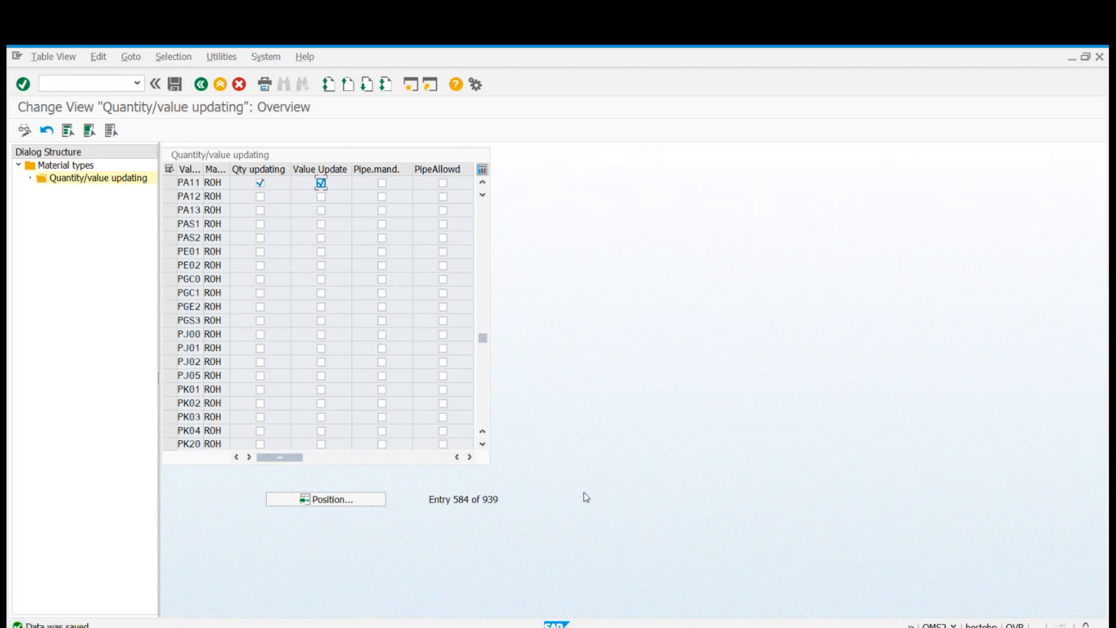
Return to the purchase requisition session, recheck item 20, and review its error messages.
{"action": "key", "text": "alt+Tab"}
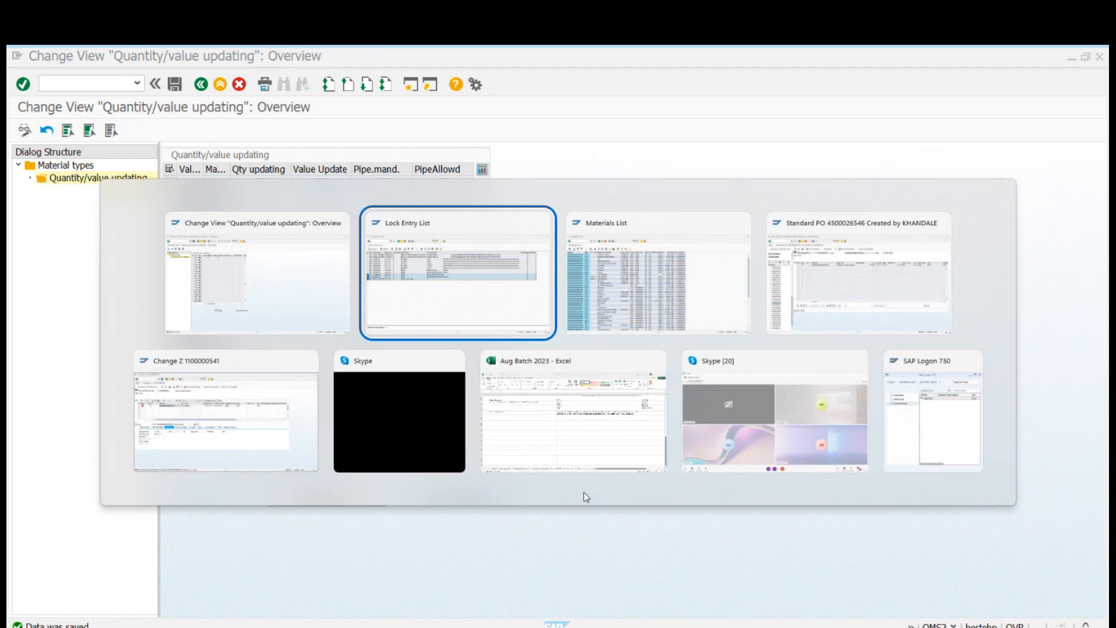
{"action": "key", "text": "Tab"}
{"action": "key", "text": "Tab"}
{"action": "key", "text": "Tab"}
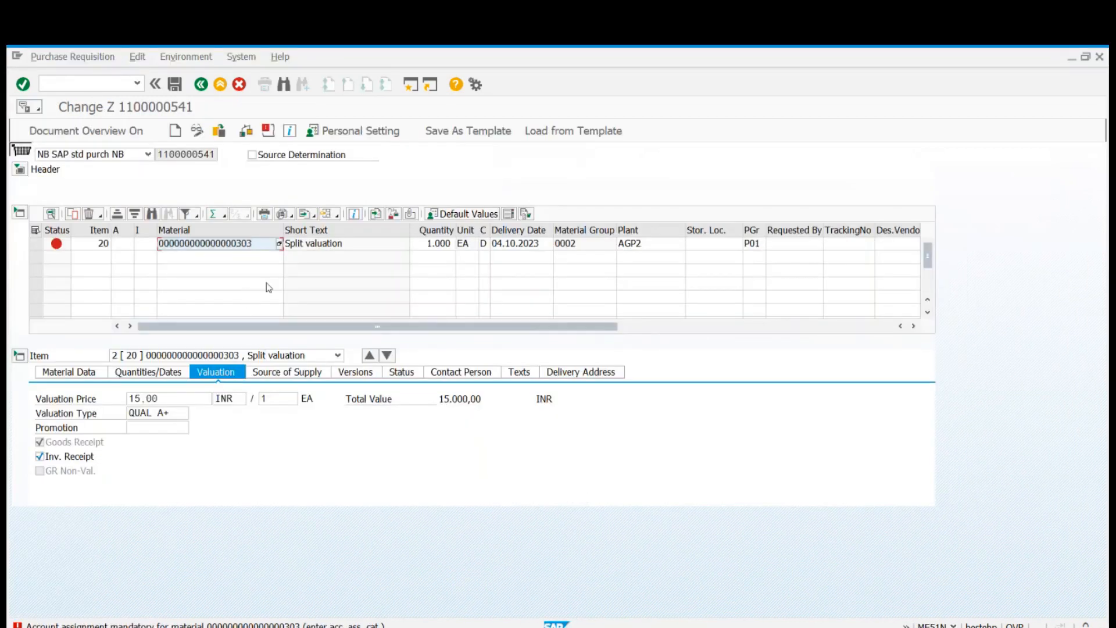
{"action": "key", "text": "Return"}
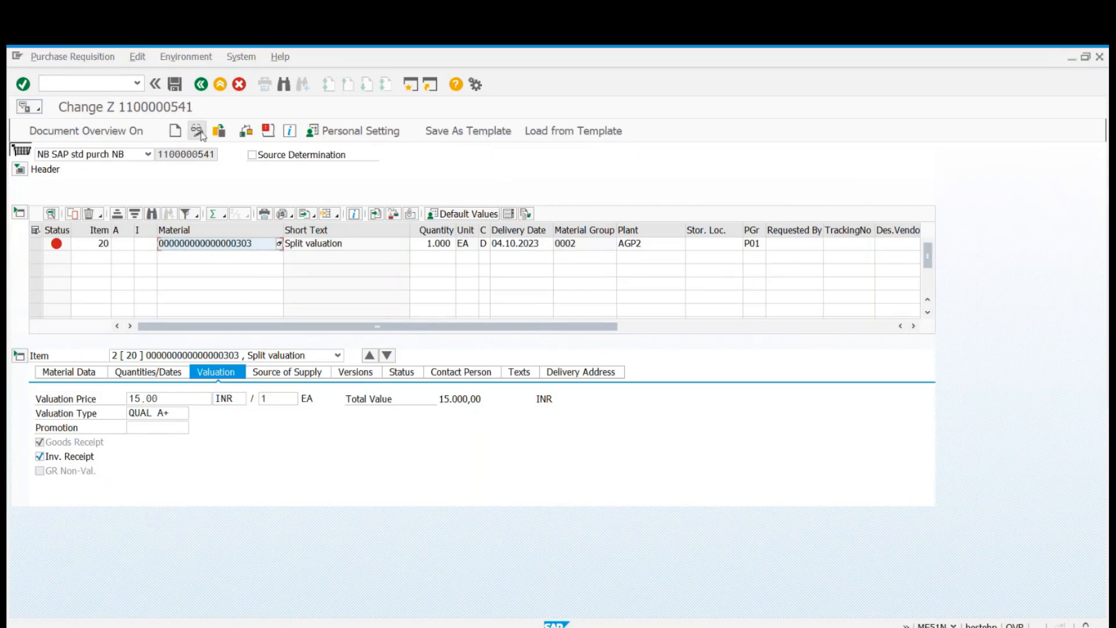
{"action": "left_click", "coordinate": [266, 132]}
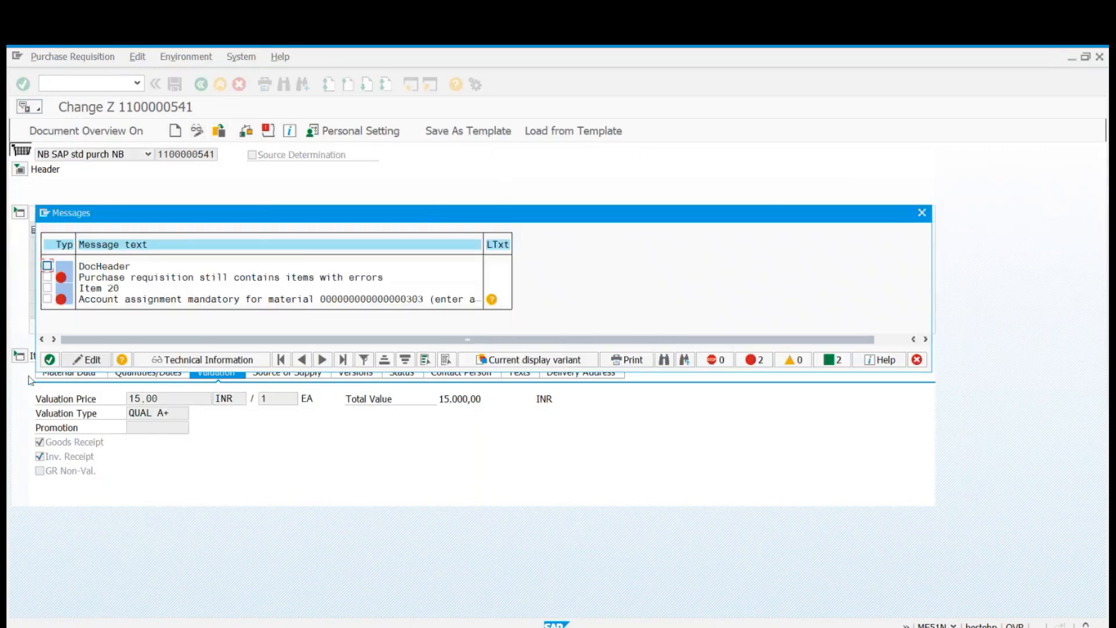
{"action": "left_click", "coordinate": [48, 360]}
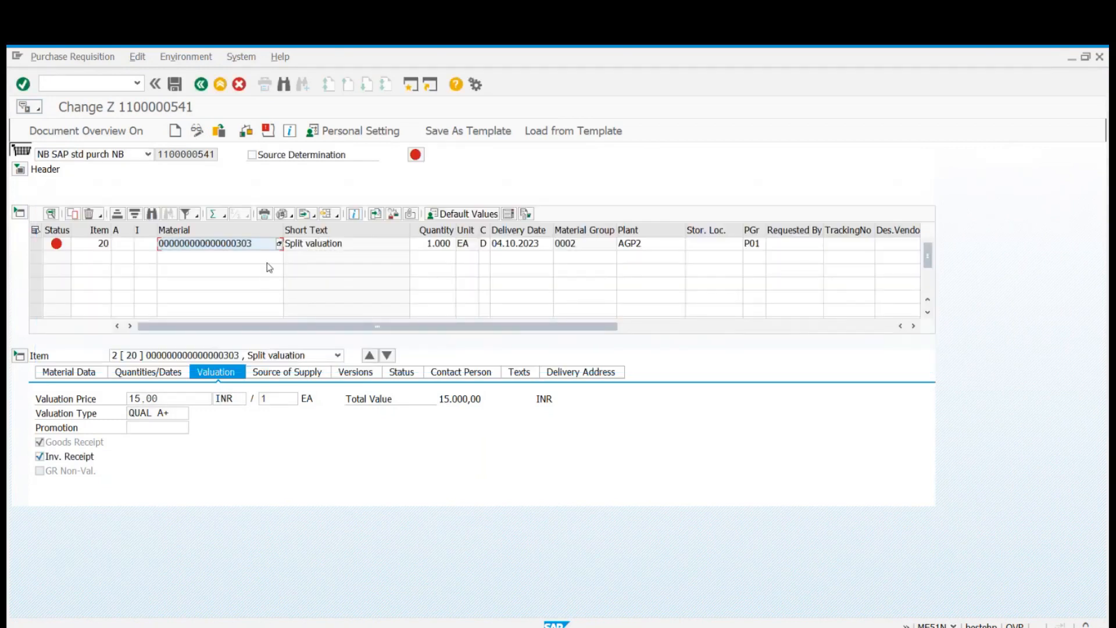
{"action": "key", "text": "Delete"}
{"action": "key", "text": "Delete"}
{"action": "key", "text": "Delete"}
{"action": "key", "text": "Delete"}
{"action": "key", "text": "Delete"}
{"action": "key", "text": "Delete"}
{"action": "key", "text": "Delete"}
{"action": "key", "text": "Delete"}
{"action": "key", "text": "Delete"}
{"action": "key", "text": "Delete"}
{"action": "key", "text": "Delete"}
{"action": "key", "text": "Delete"}
{"action": "key", "text": "Delete"}
{"action": "key", "text": "Delete"}
{"action": "key", "text": "Delete"}
{"action": "key", "text": "Delete"}
{"action": "key", "text": "Delete"}
{"action": "key", "text": "Delete"}
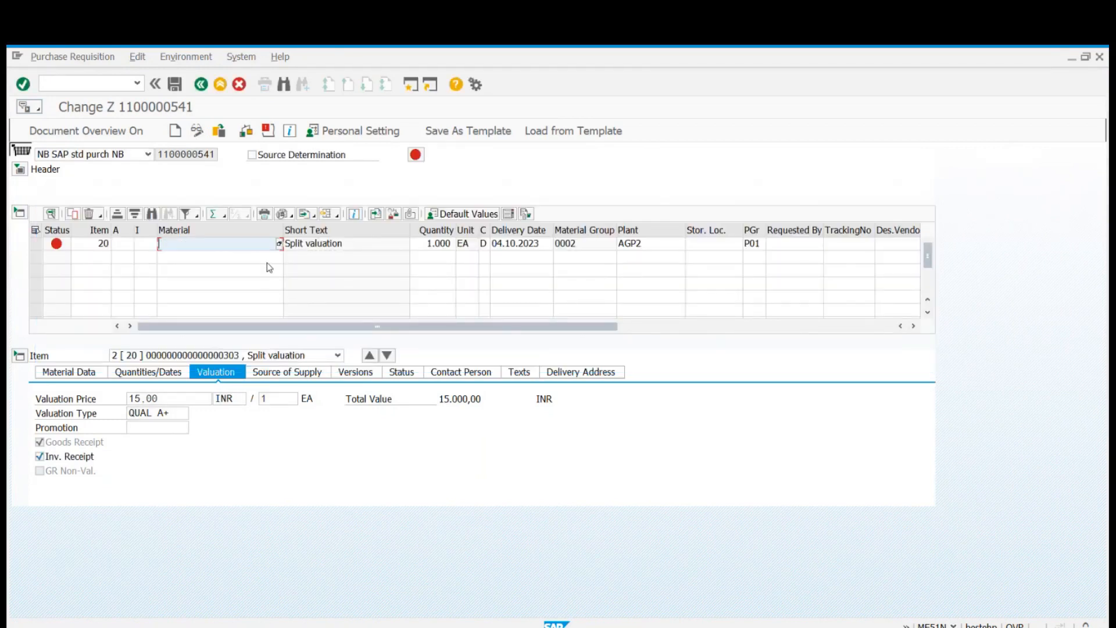
{"action": "key", "text": "alt+Tab"}
{"action": "key", "text": "alt+Tab"}
{"action": "key", "text": "alt+Tab"}
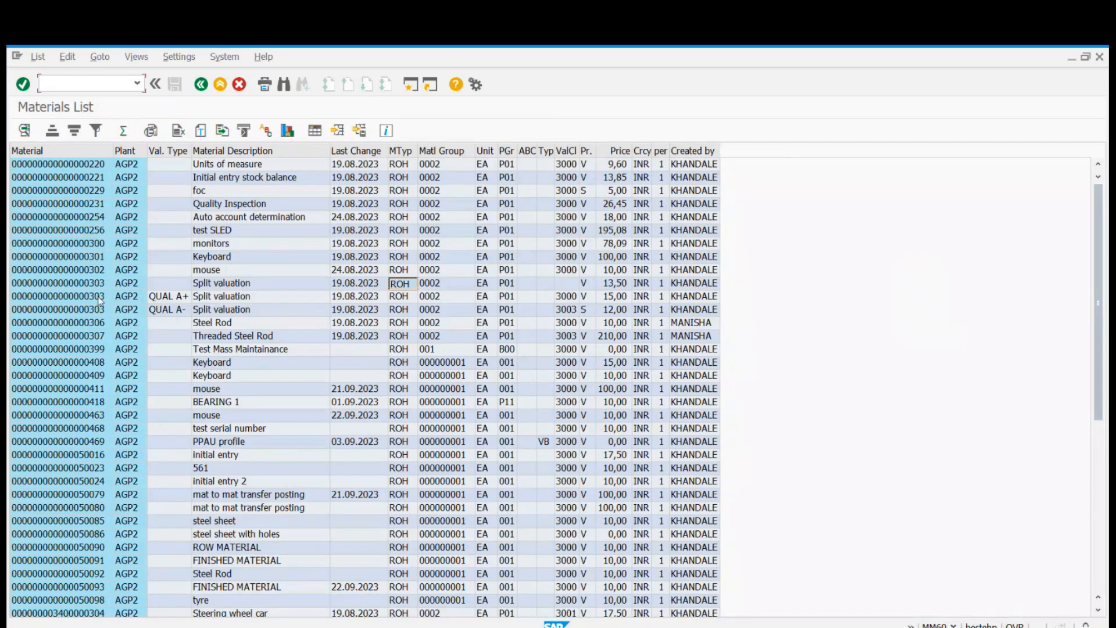
{"action": "left_click", "coordinate": [75, 282]}
{"action": "left_click", "coordinate": [75, 283]}
{"action": "key", "text": "alt+Tab"}
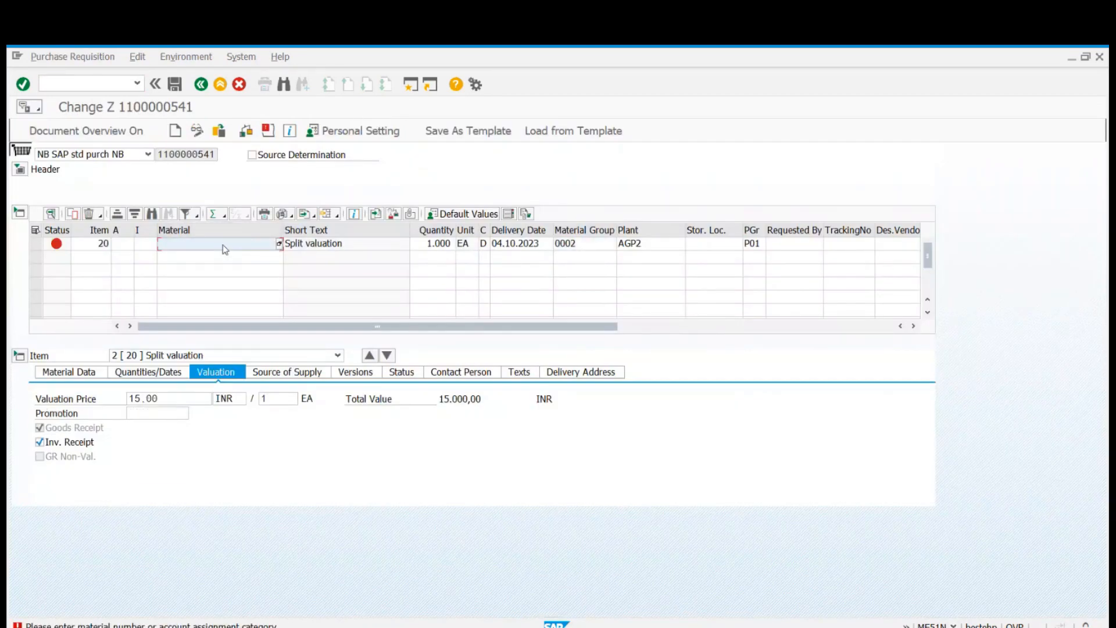
{"action": "key", "text": "ctrl+v"}
{"action": "key", "text": "Return"}
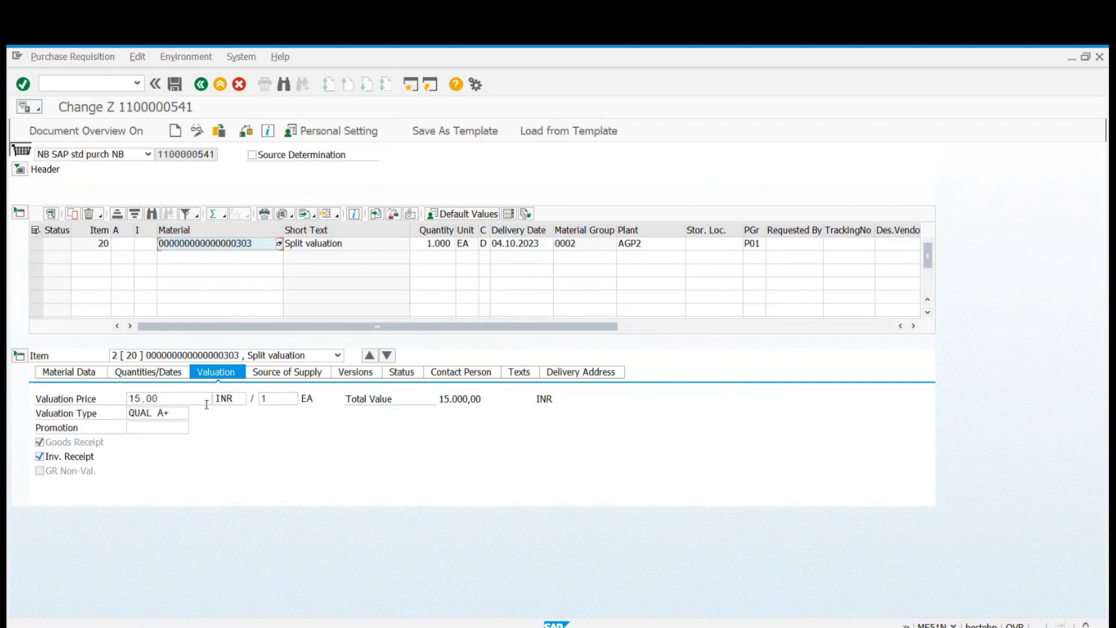
Check the valuation price of item 20 and open the Accounting 1 view of its material master.
{"action": "left_click_drag", "start_coordinate": [199, 398], "coordinate": [128, 399]}
{"action": "left_click", "coordinate": [127, 399]}
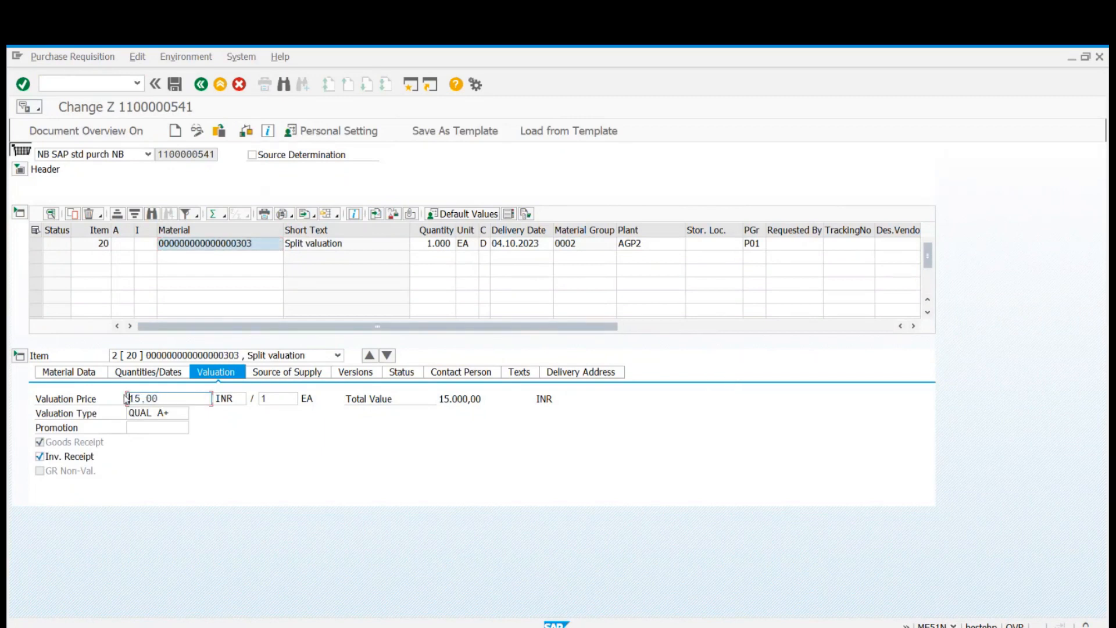
{"action": "double_click", "coordinate": [225, 246]}
{"action": "left_click", "coordinate": [516, 156]}
{"action": "left_click", "coordinate": [549, 284]}
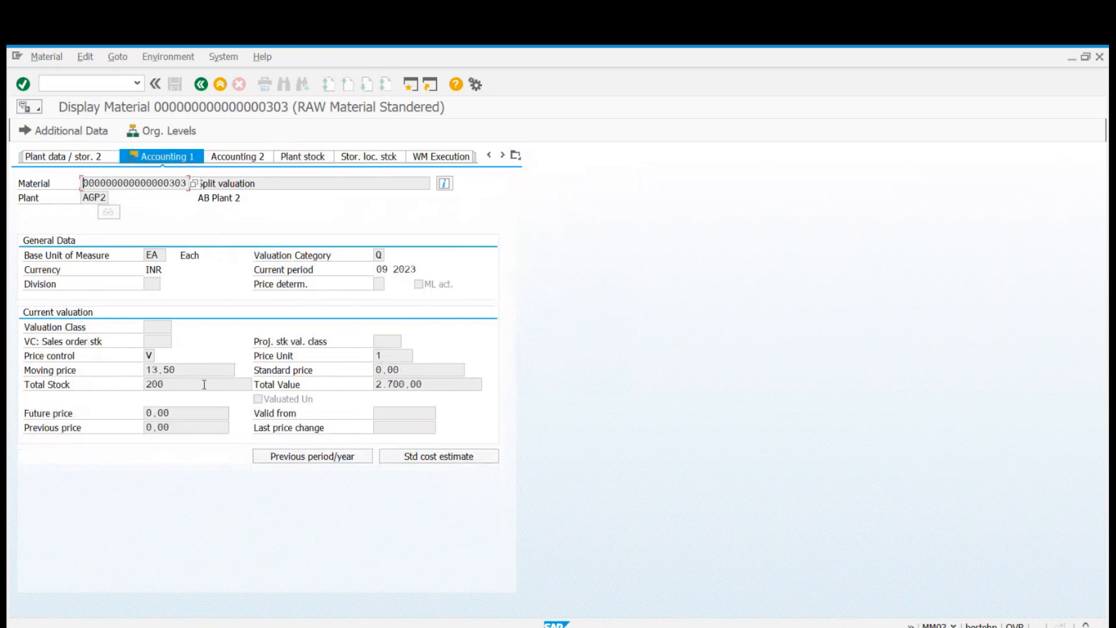
Set the organizational level to valuation type QUAL A+ and check the moving price in the Accounting 1 view.
{"action": "left_click", "coordinate": [170, 135]}
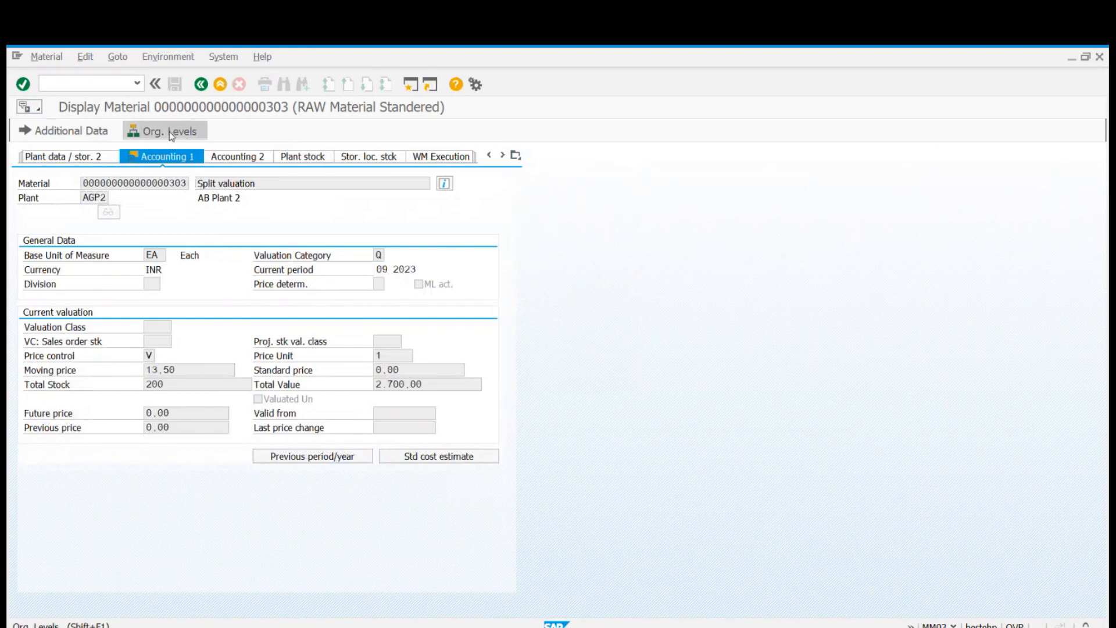
{"action": "left_click", "coordinate": [258, 249]}
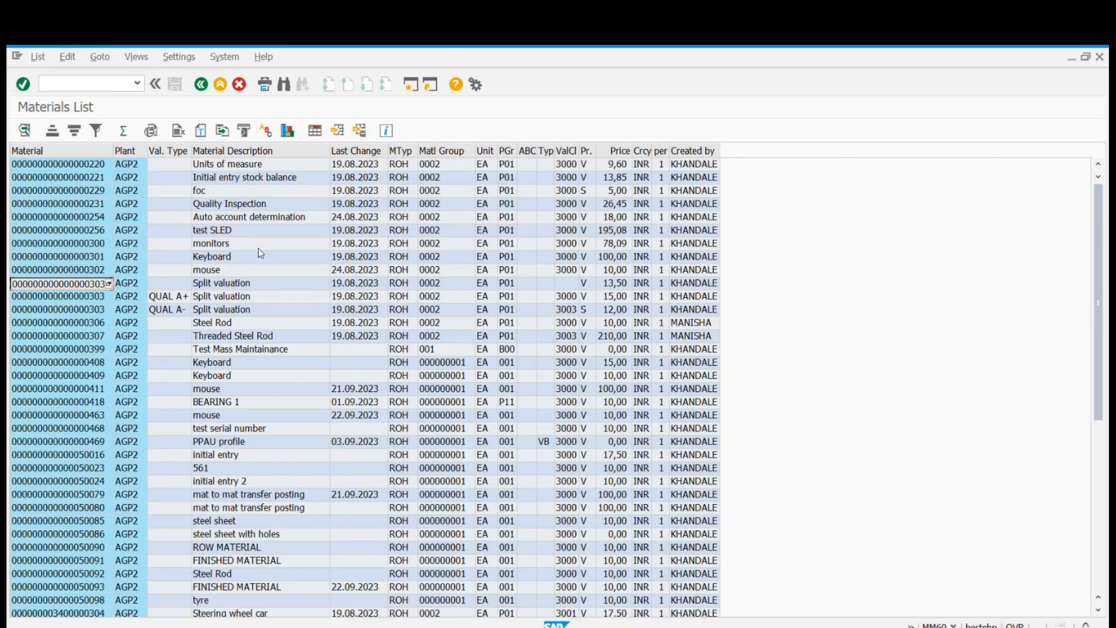
{"action": "key", "text": "alt+Tab"}
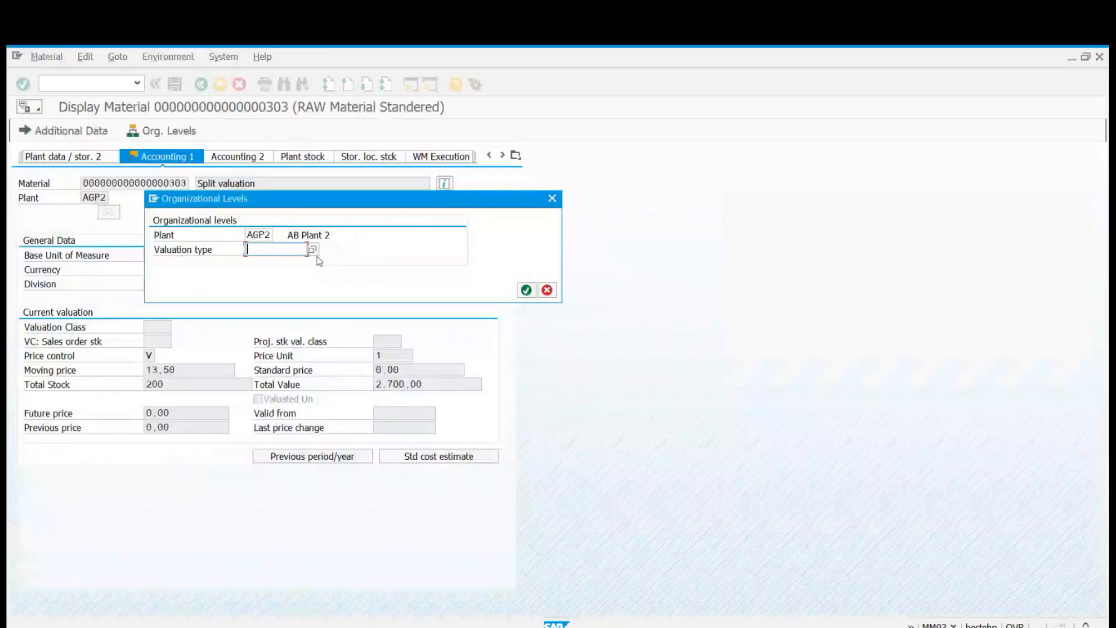
{"action": "left_click", "coordinate": [315, 250]}
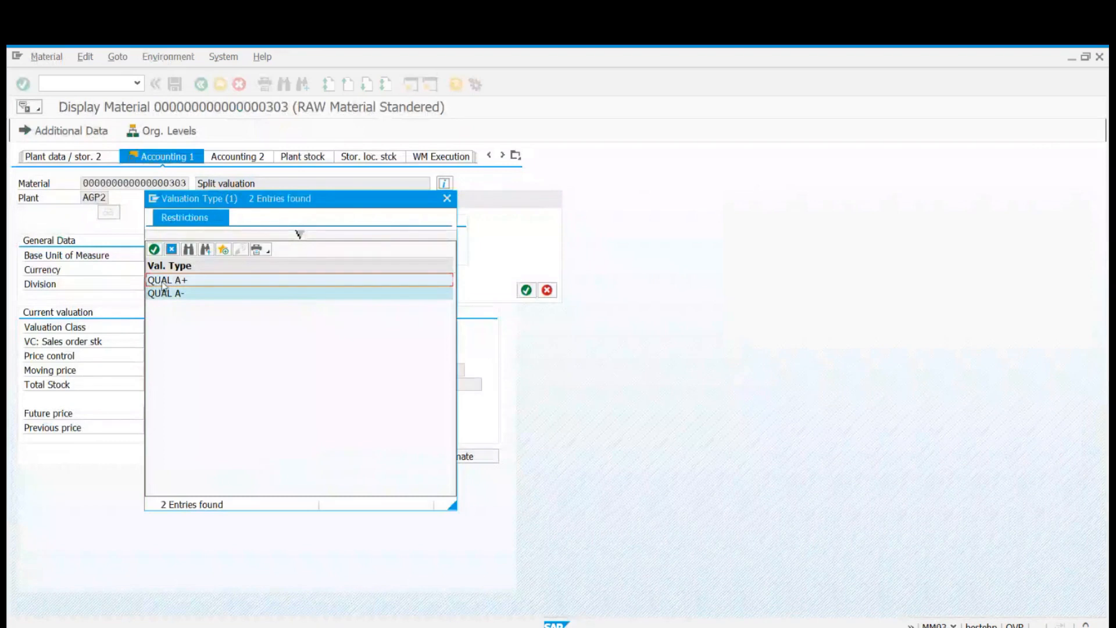
{"action": "double_click", "coordinate": [163, 282]}
{"action": "key", "text": "Return"}
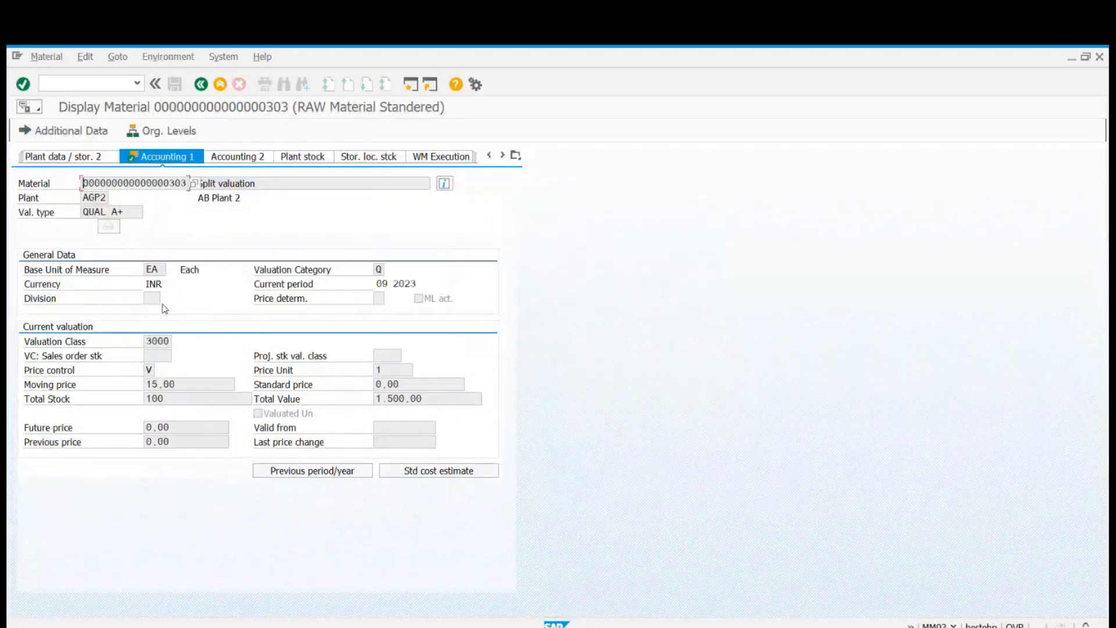
{"action": "left_click", "coordinate": [179, 385]}
{"action": "left_click_drag", "start_coordinate": [179, 386], "coordinate": [107, 387]}
{"action": "left_click", "coordinate": [145, 388]}
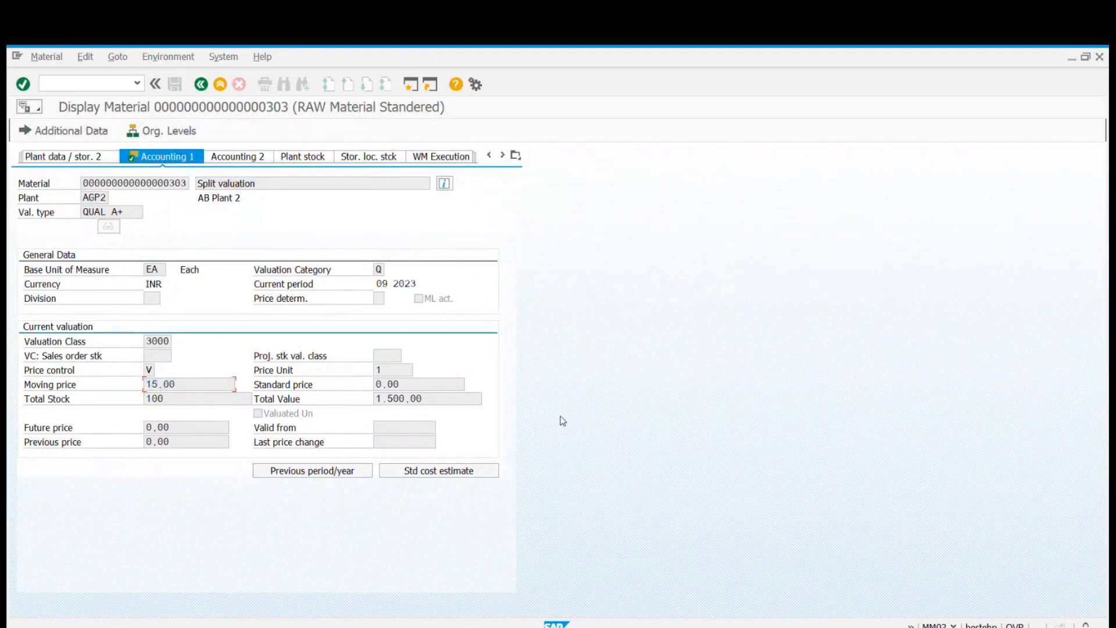